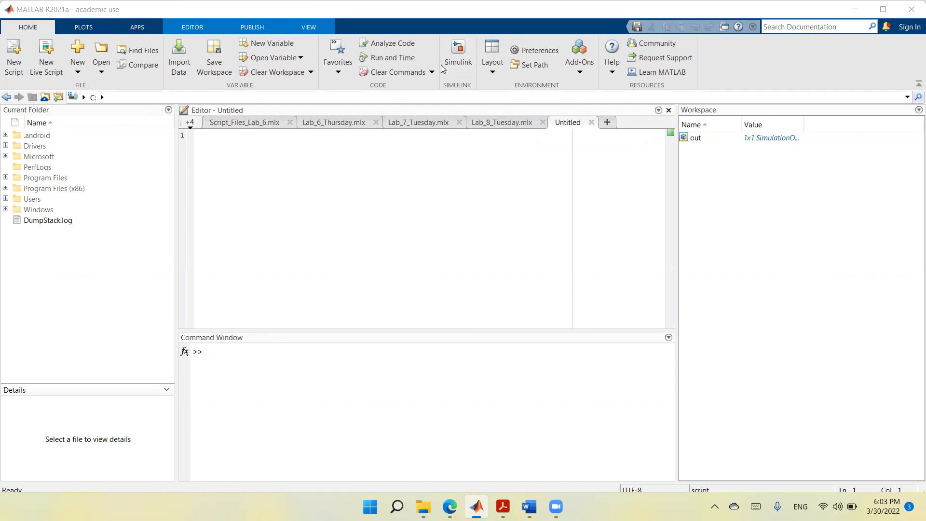
Step: Start Simulink, create a new blank model and maximize its window
click(459, 54)
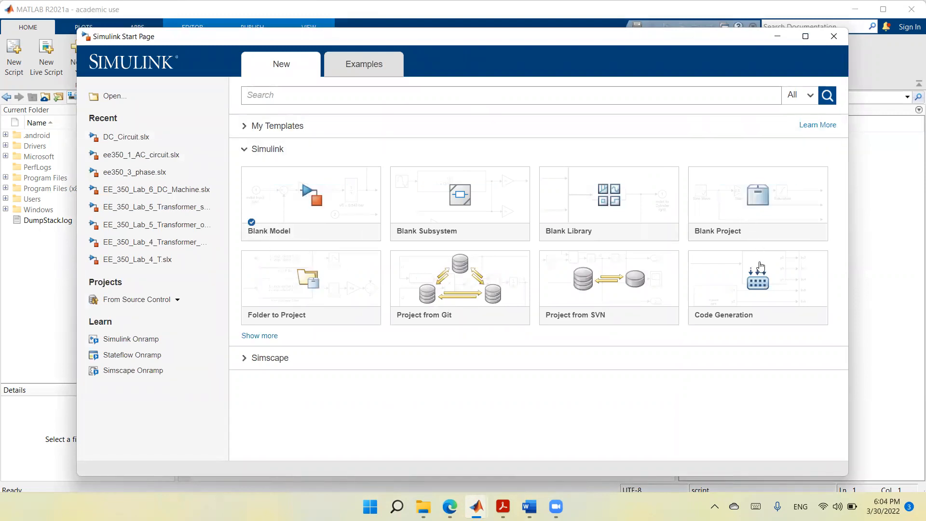
mouse_move(261, 239)
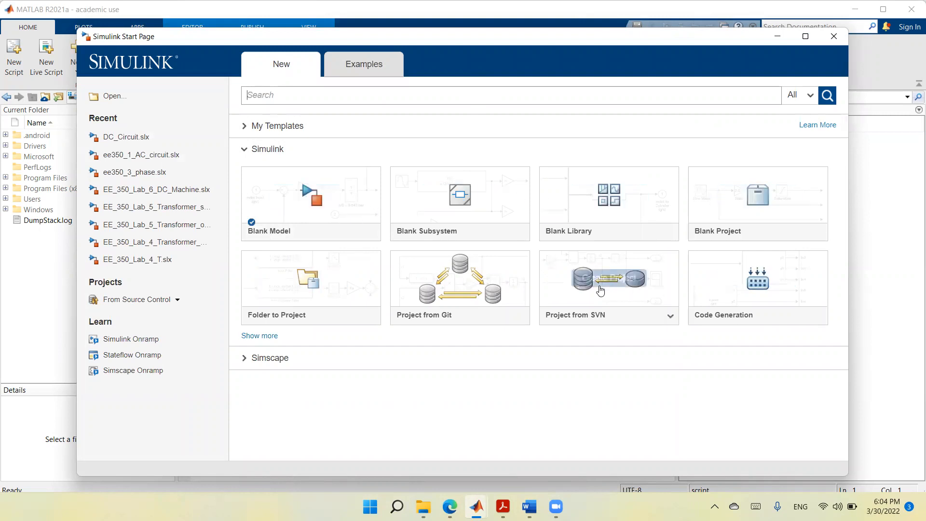
mouse_move(306, 234)
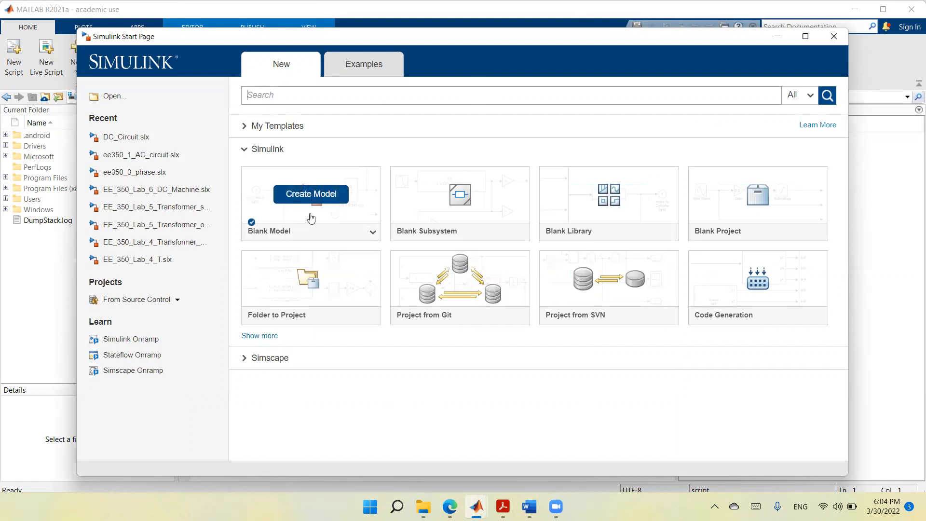
click(311, 195)
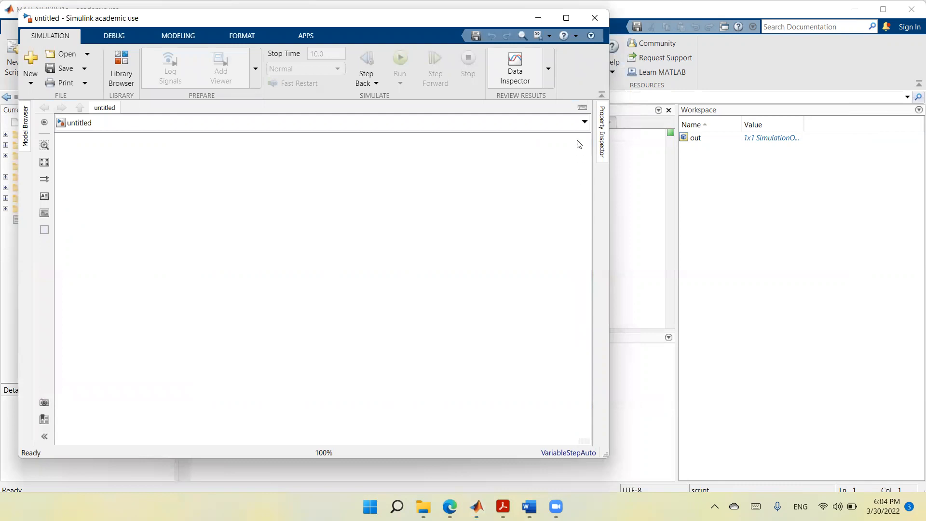
click(566, 18)
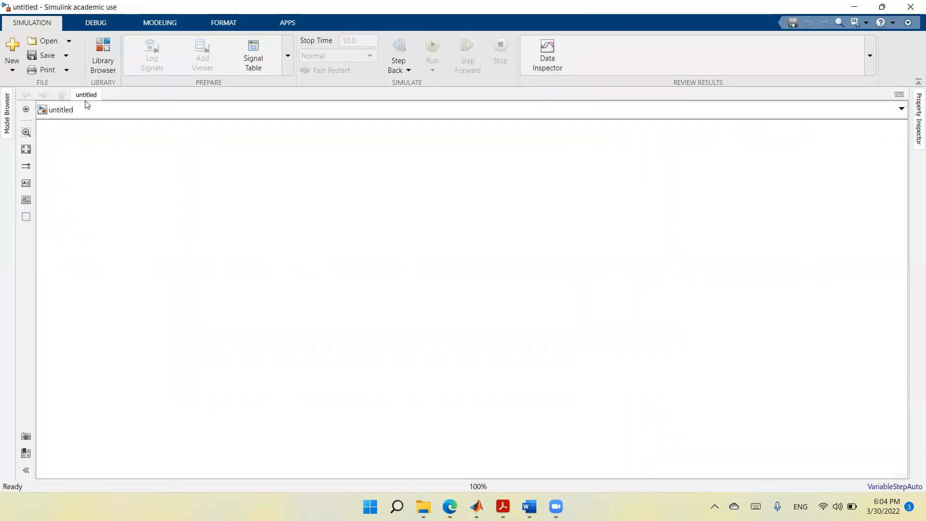
Step: Save the model to the Desktop as AC_Circuit in the Simulink Models (*.slx) format
click(44, 56)
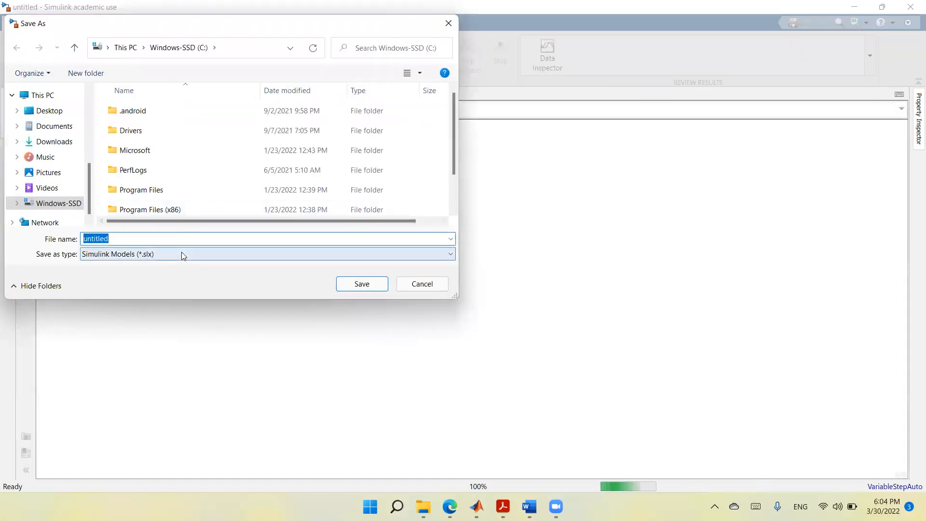
text(A)
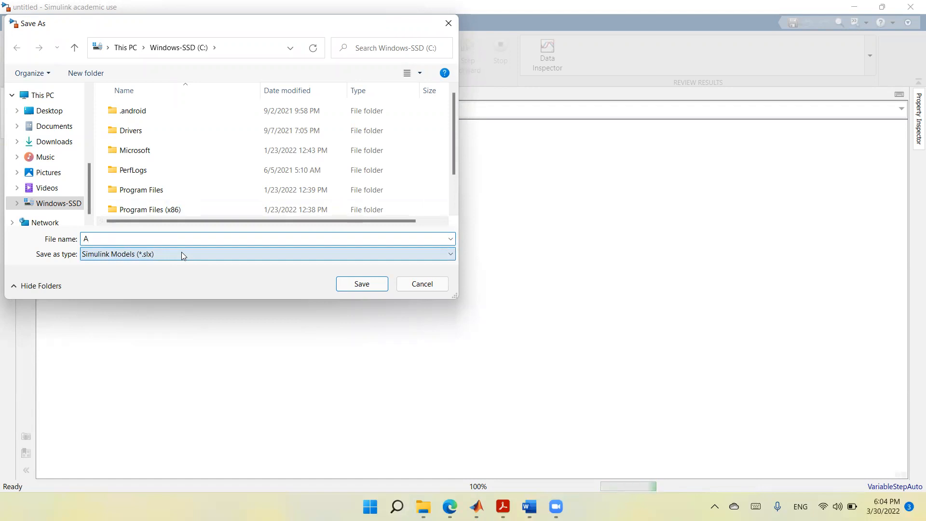
text(C_C)
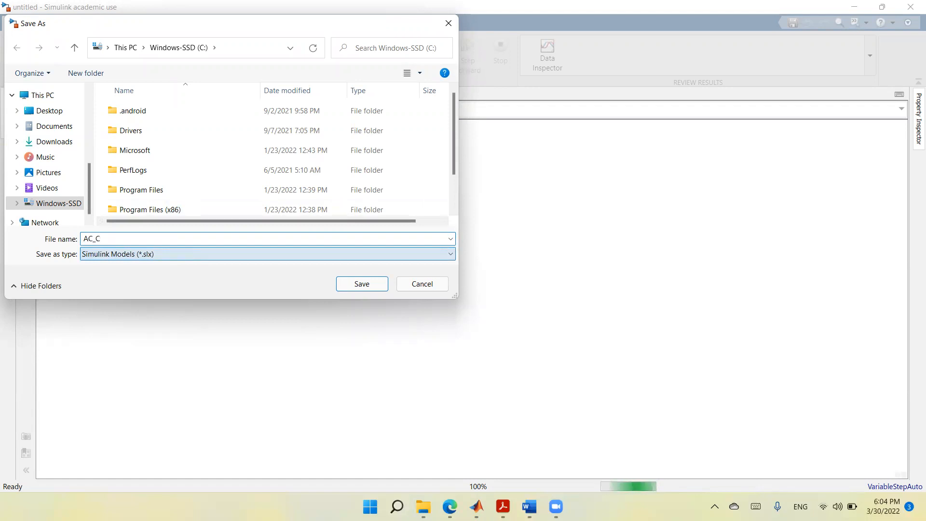
text(ircuit)
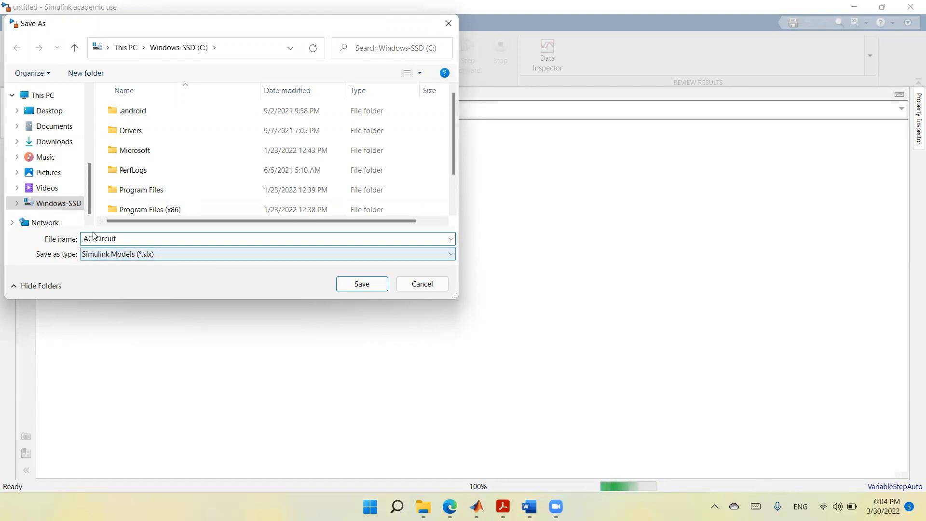
click(44, 111)
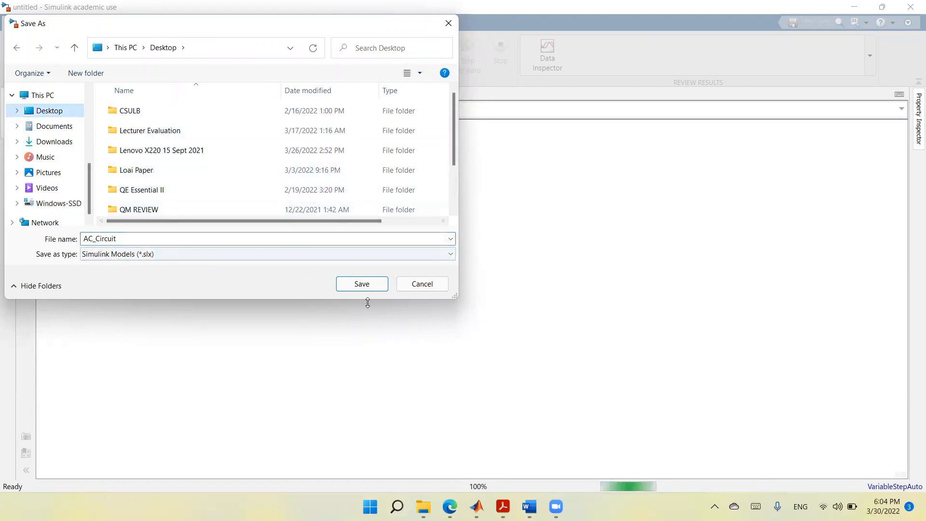
click(370, 285)
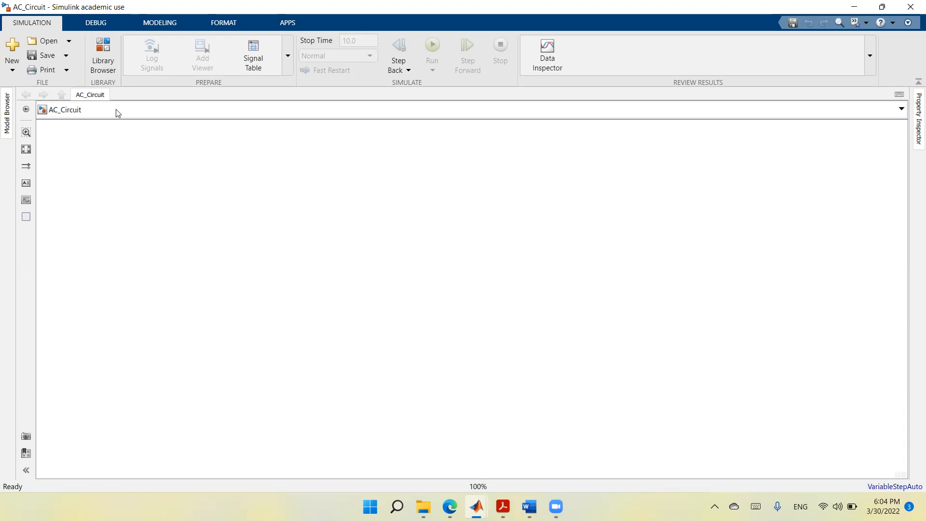
Step: Add an AC Voltage Source block from the Simscape Electrical Specialized Power Systems Sources library to the model
click(98, 59)
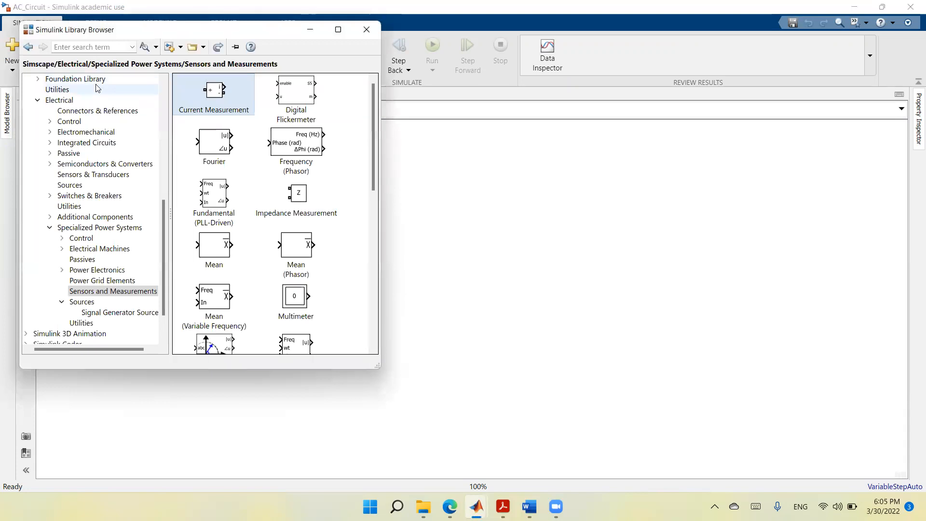
scroll(97, 89, up, 1)
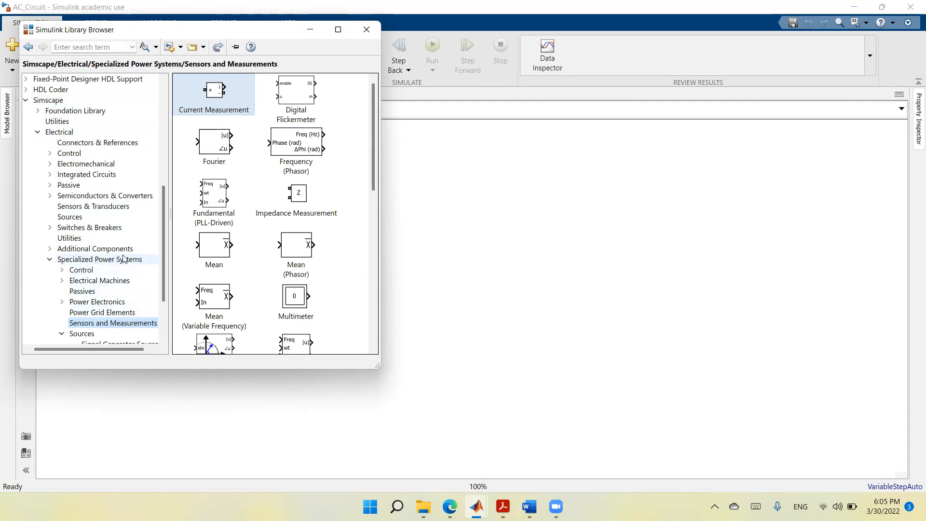
double_click(78, 336)
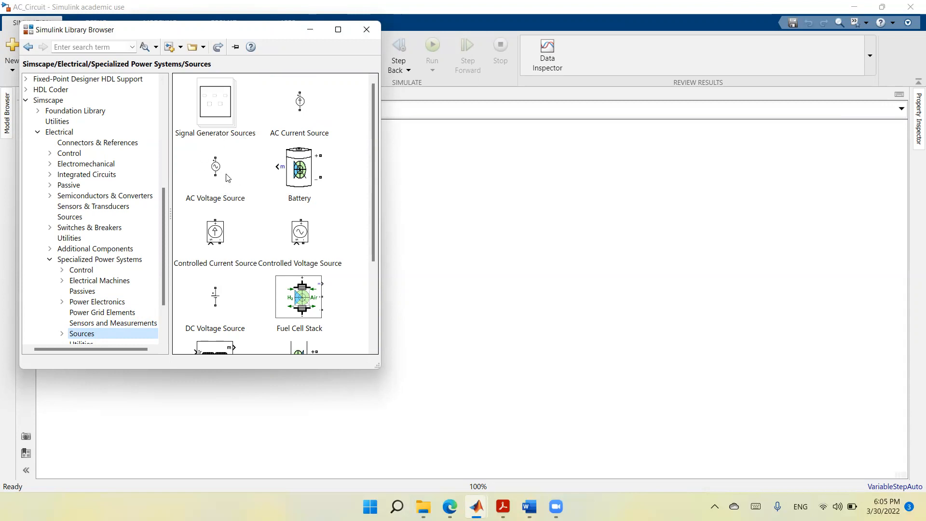
drag(230, 179, 230, 271)
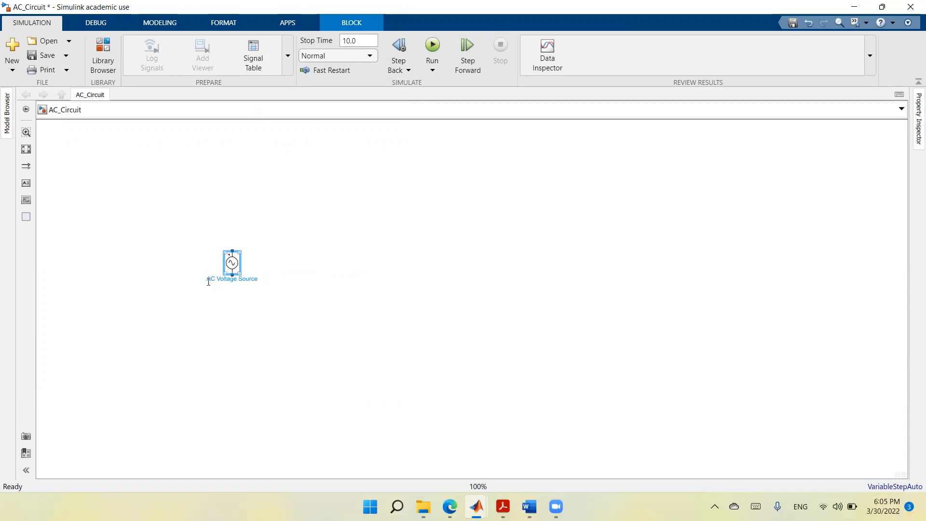
Step: Set the AC voltage source to 28.284 V peak amplitude and 50 Hz frequency, and move the block slightly down
double_click(232, 270)
double_click(361, 229)
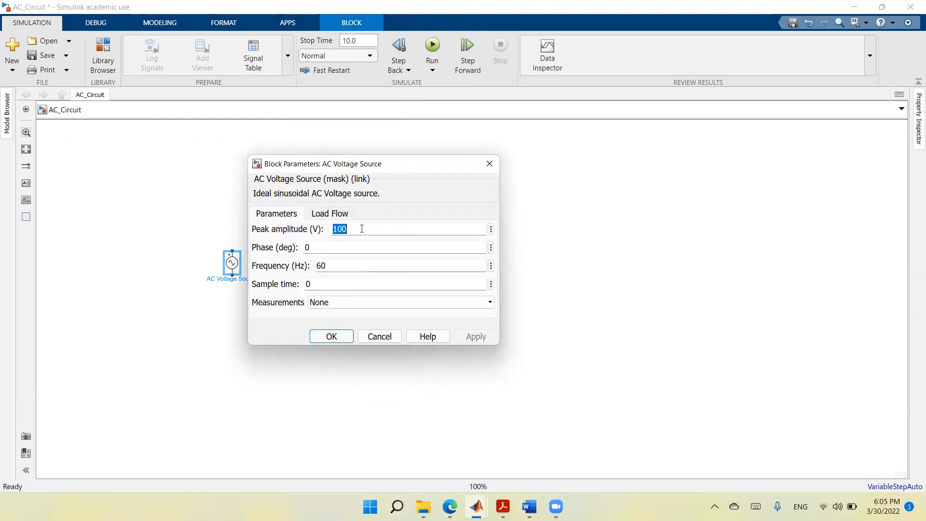
text(28.284)
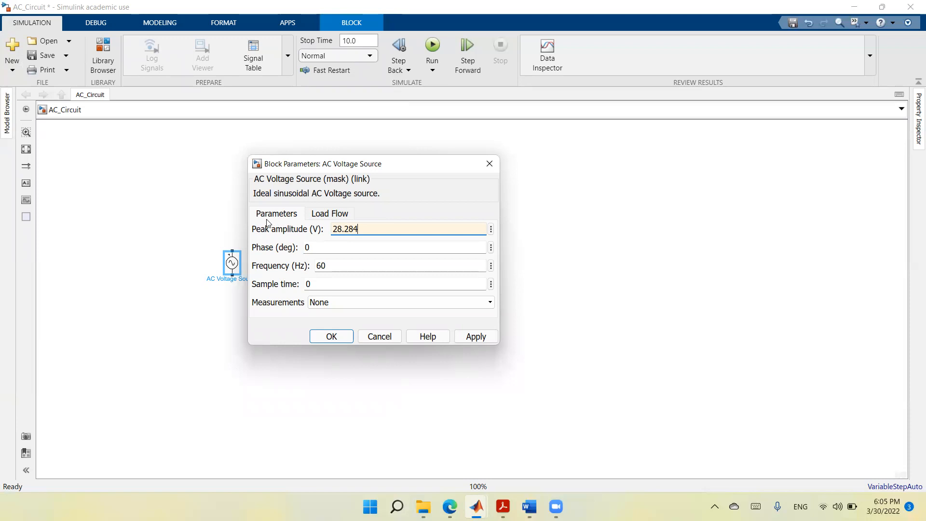
double_click(353, 248)
click(332, 252)
double_click(339, 264)
text(5)
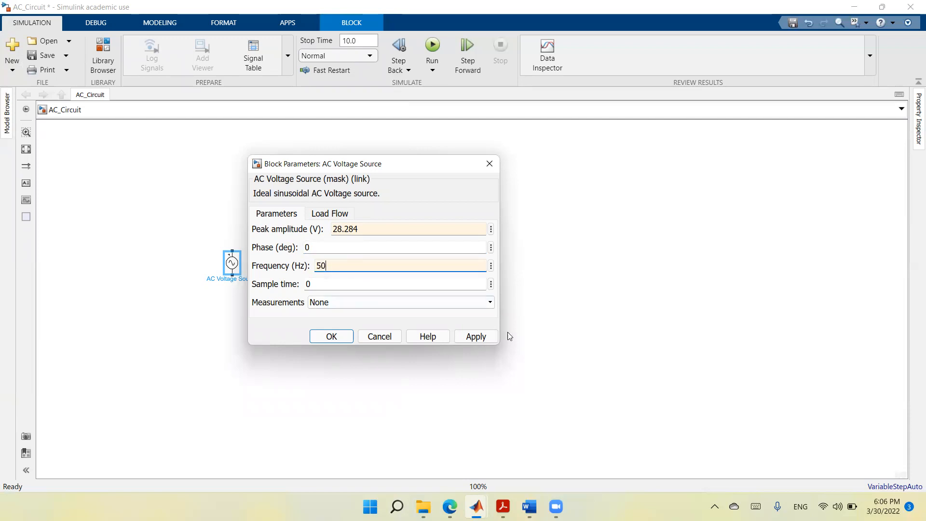
click(477, 339)
click(329, 337)
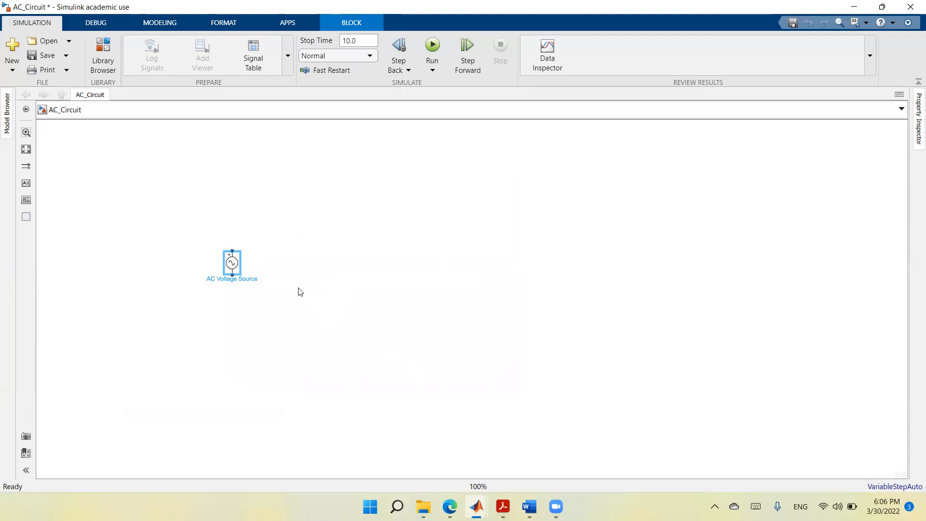
drag(235, 265, 238, 286)
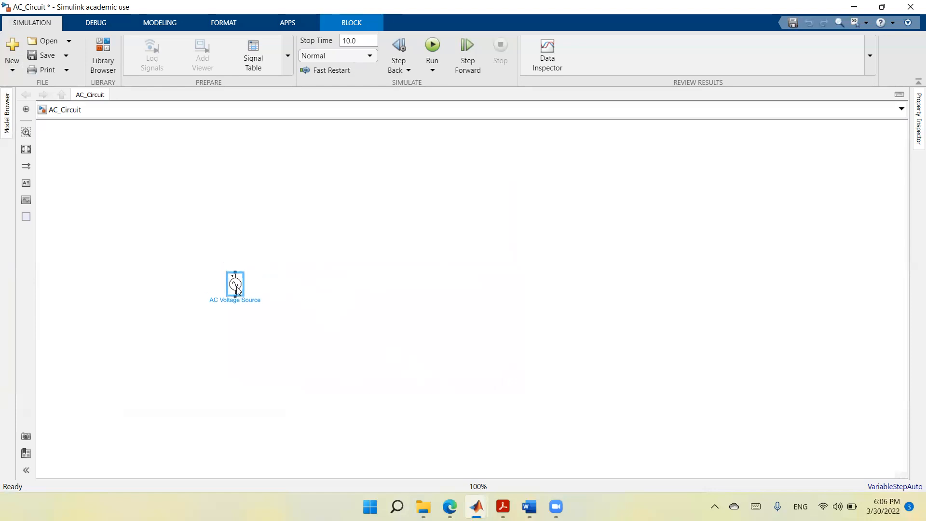
click(296, 212)
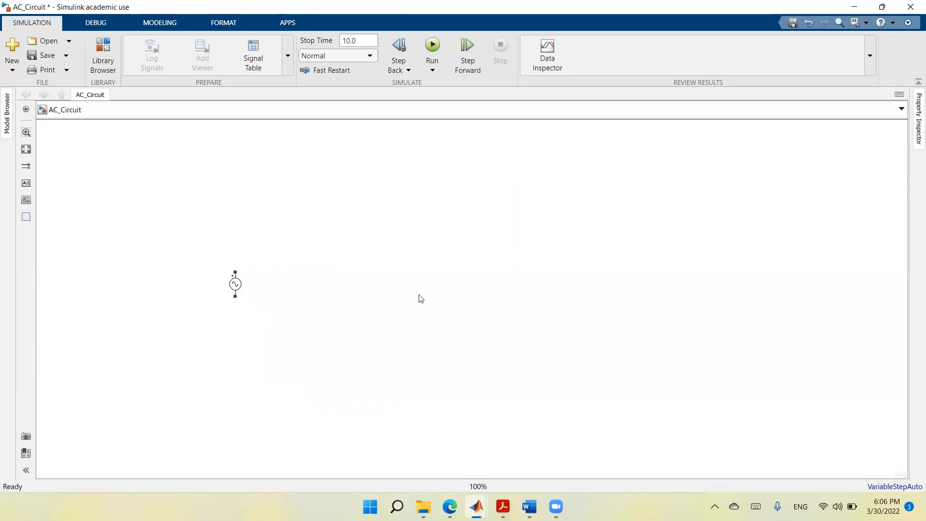
Step: Add a Series RLC Branch block from the Specialized Power Systems Passives library, above and to the right of the voltage source
click(106, 58)
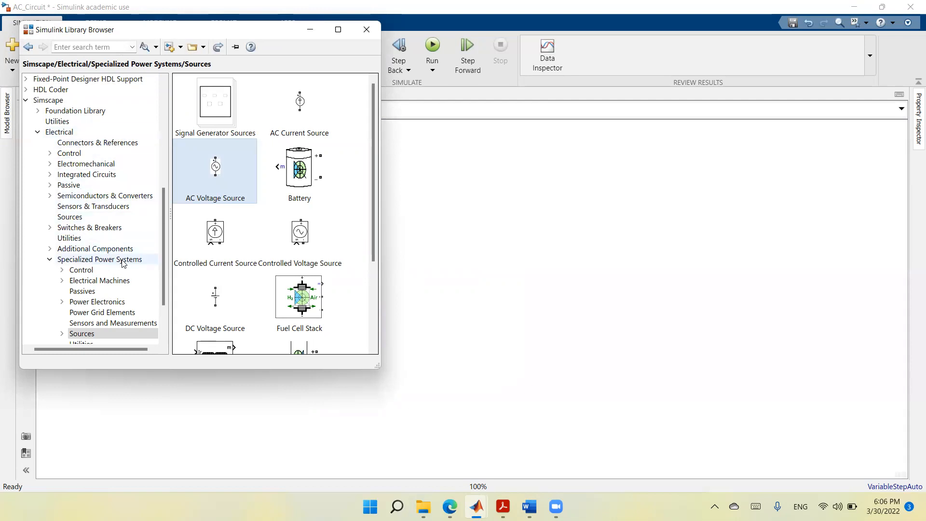
click(83, 292)
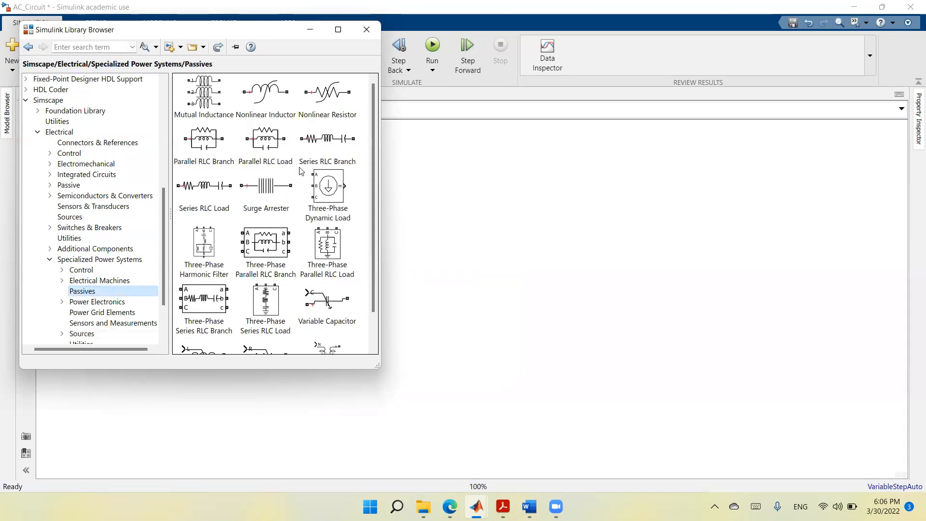
click(331, 141)
drag(327, 140, 452, 216)
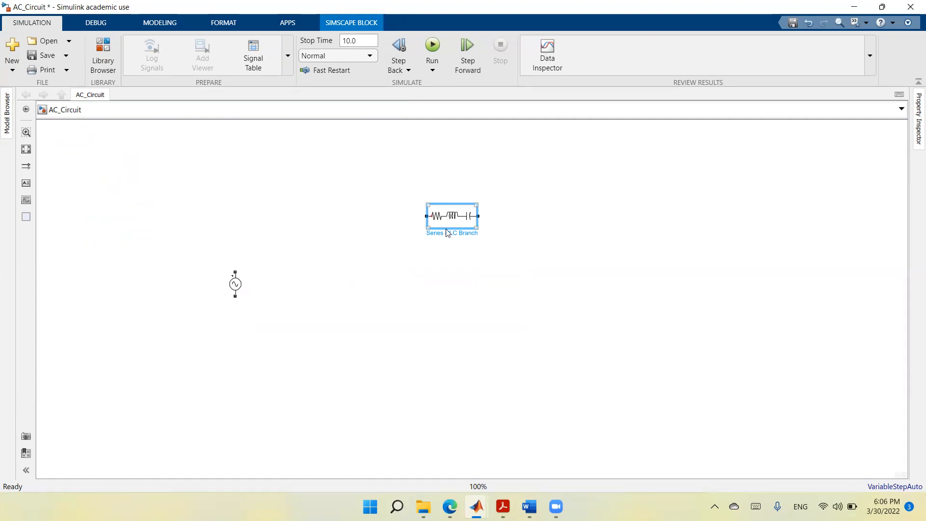
Step: Change the Series RLC Branch to branch type R with a resistance of 3 ohms
double_click(454, 217)
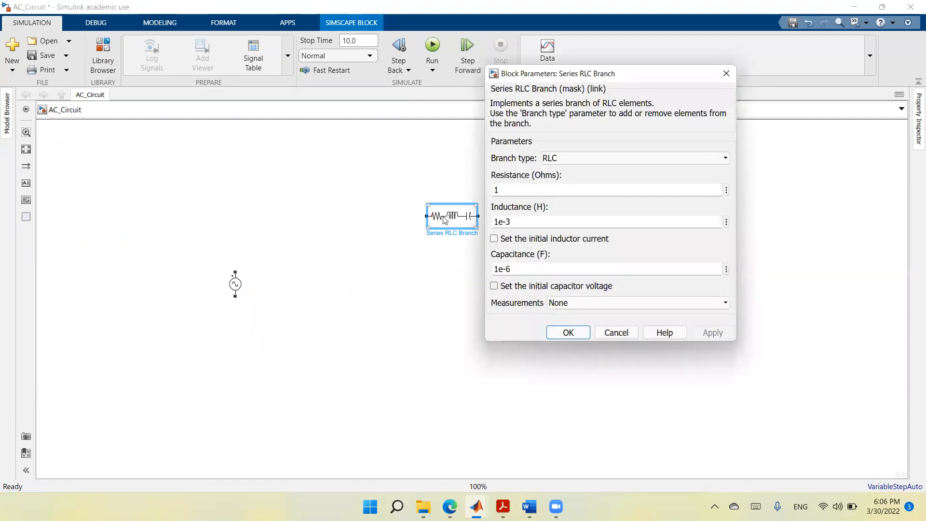
click(589, 156)
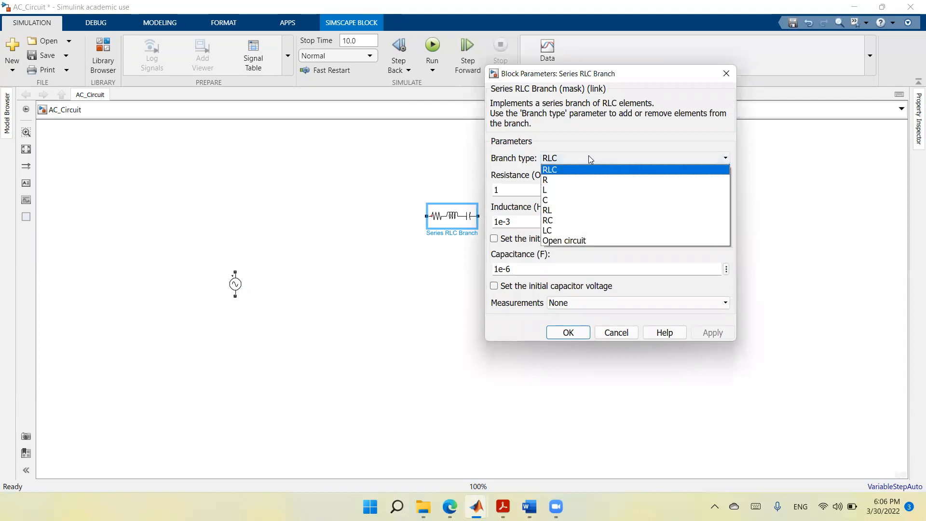
click(593, 181)
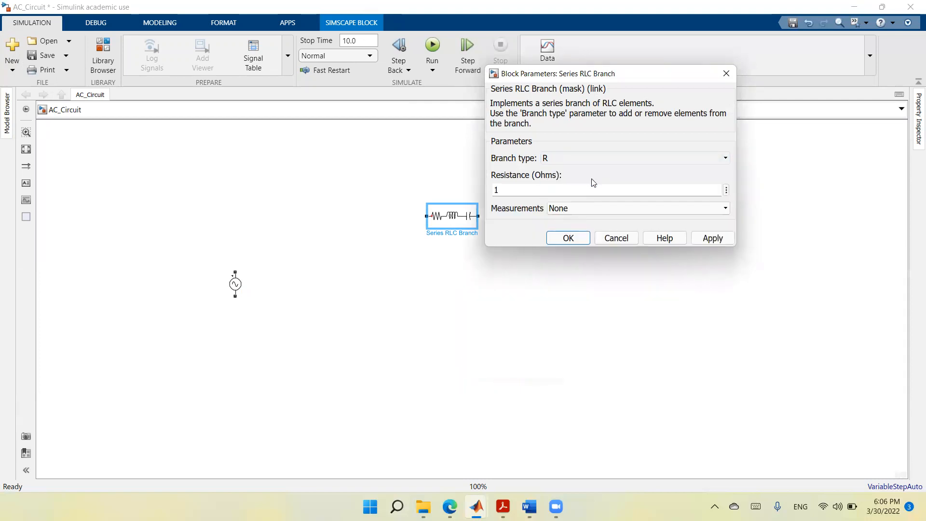
click(712, 238)
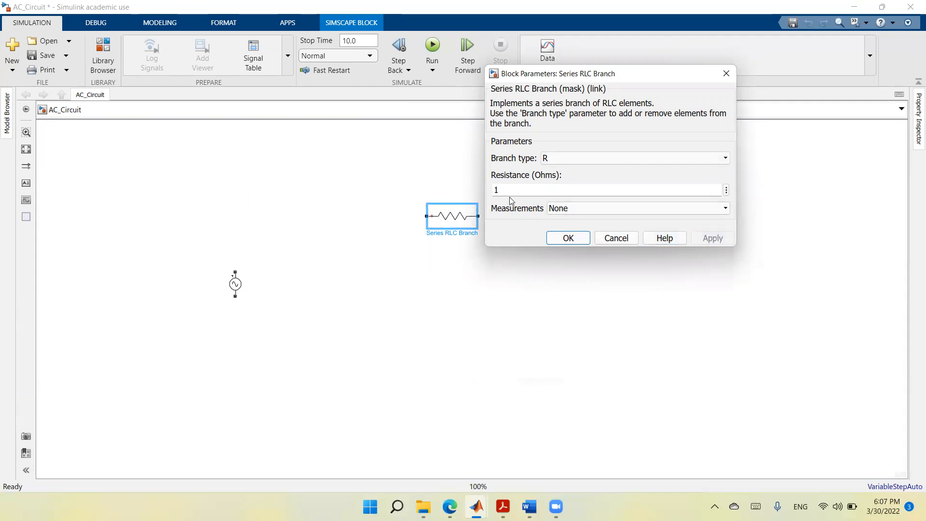
text(3)
click(573, 240)
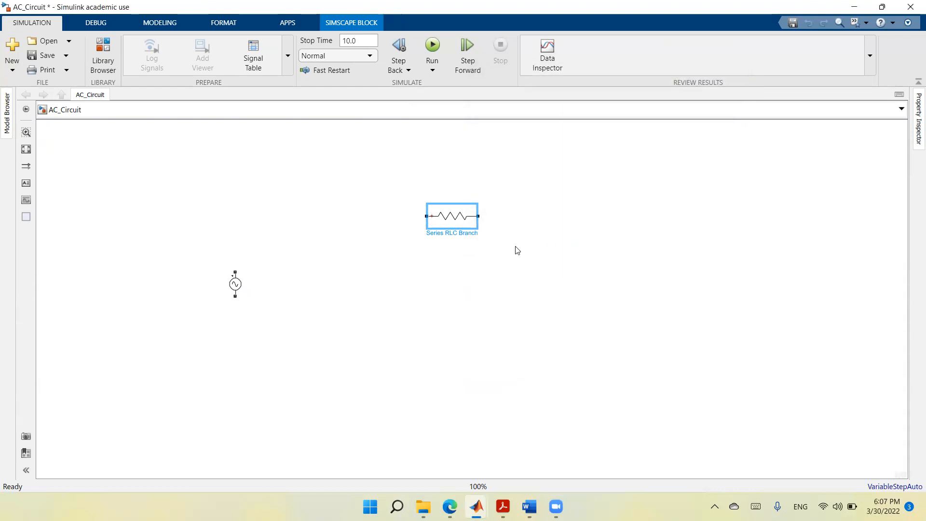
Step: Rename the resistor block "R1= 3 Ohms"
triple_click(451, 235)
text(R1= 3 Ohms)
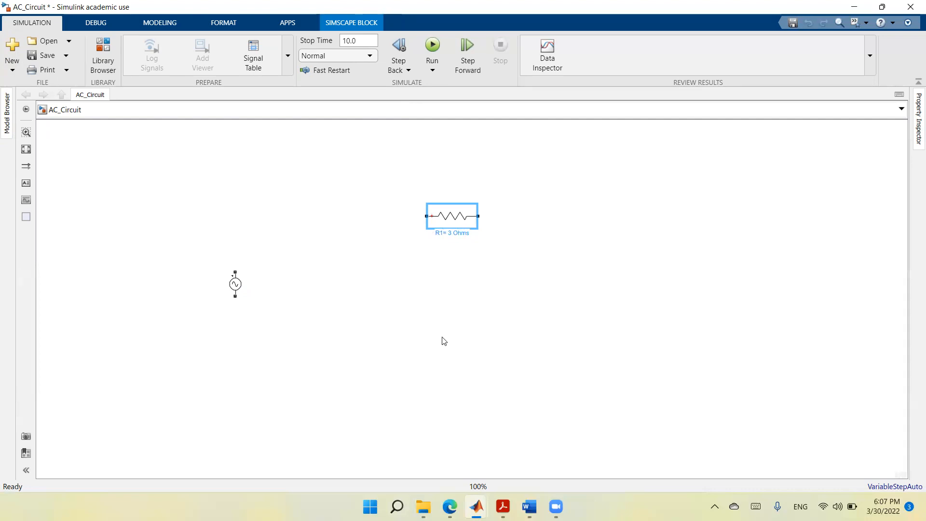
click(444, 341)
Step: Duplicate the R1 resistor block and place the copy to its right, aligned at the same height
click(448, 225)
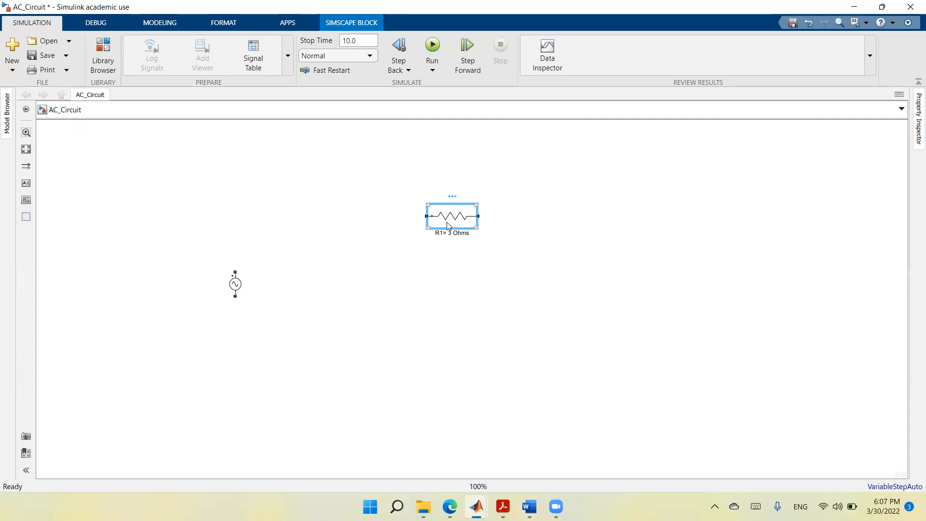
right_click(449, 227)
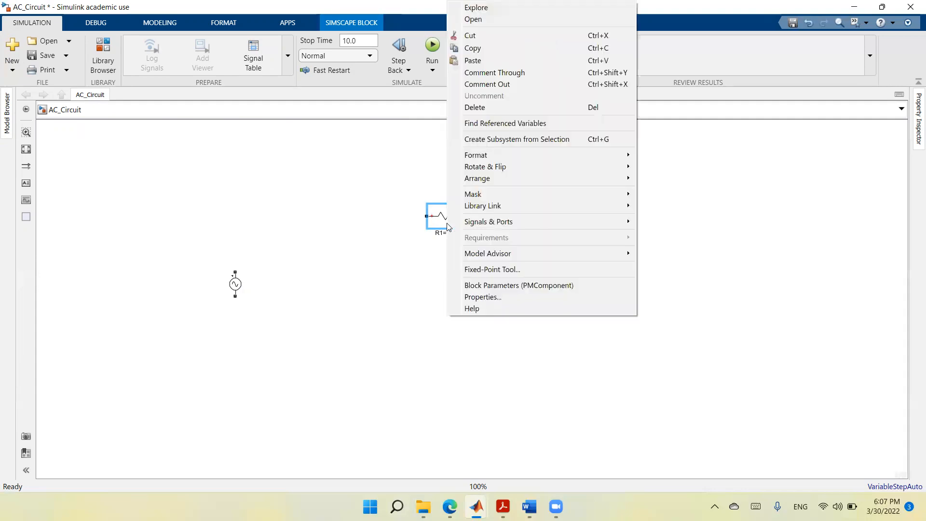
click(482, 48)
click(564, 252)
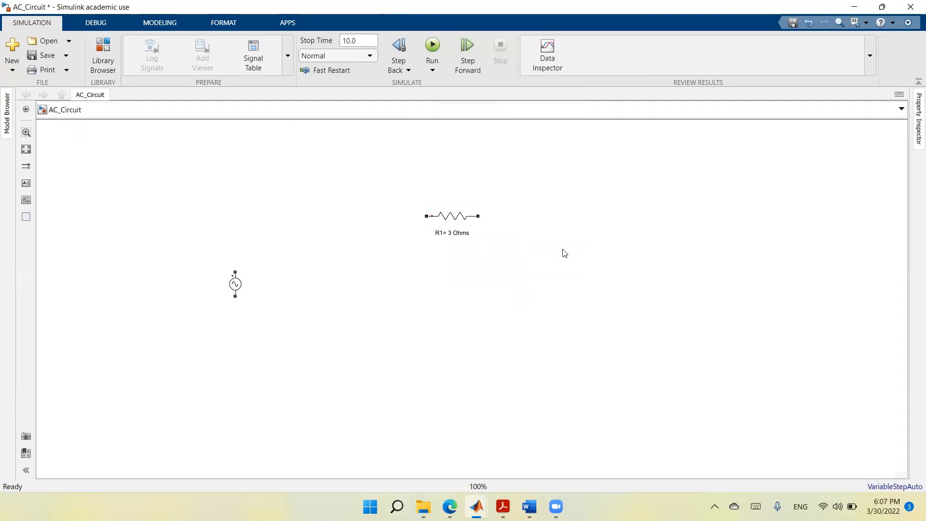
right_click(565, 253)
click(627, 55)
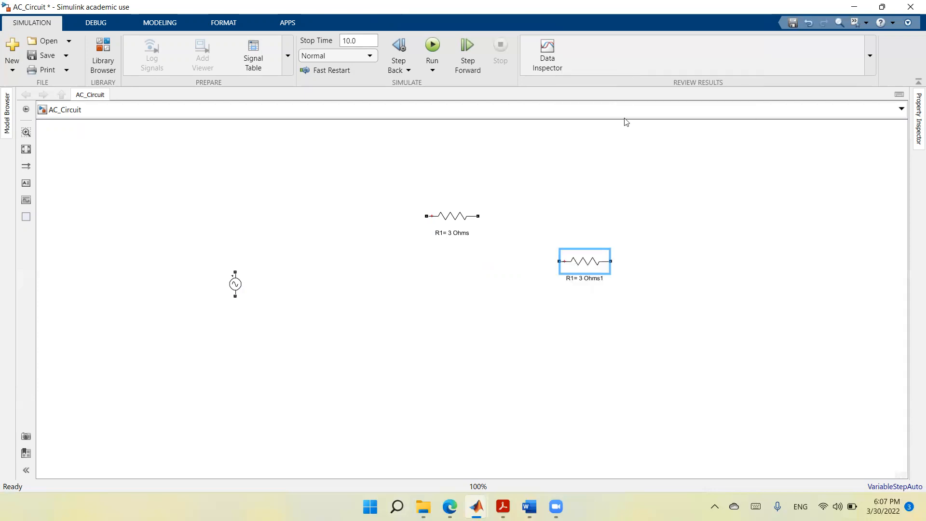
drag(579, 263, 562, 218)
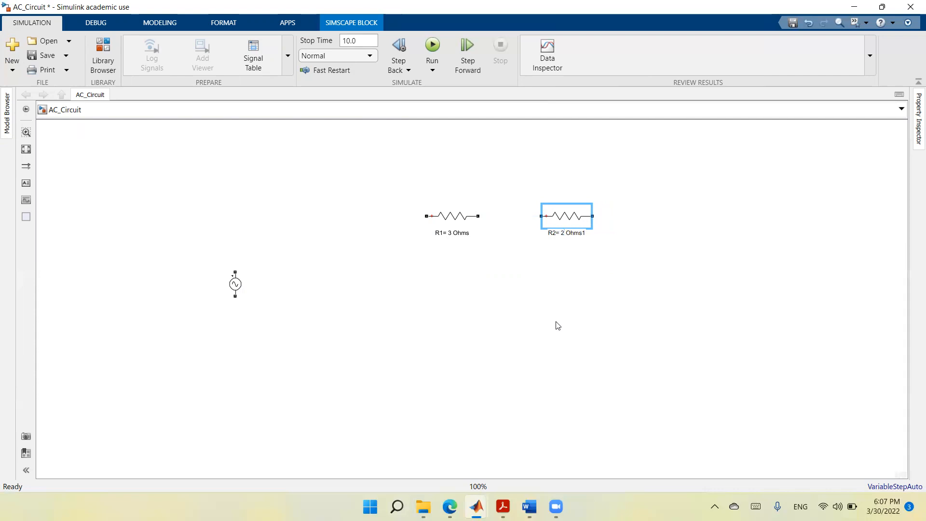
Step: Name the second resistor block "R2= 2 Ohms" and set its resistance to 2 ohms
key(BackSpace)
double_click(567, 216)
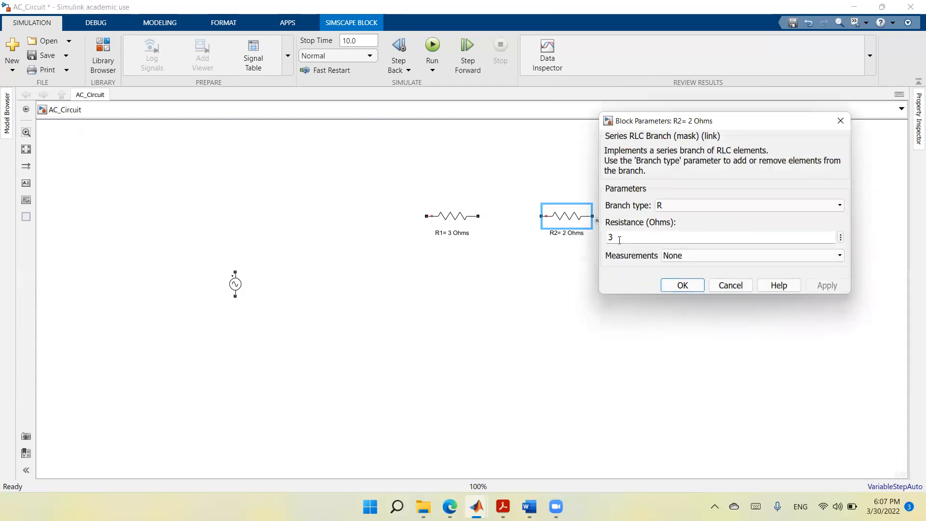
text(2)
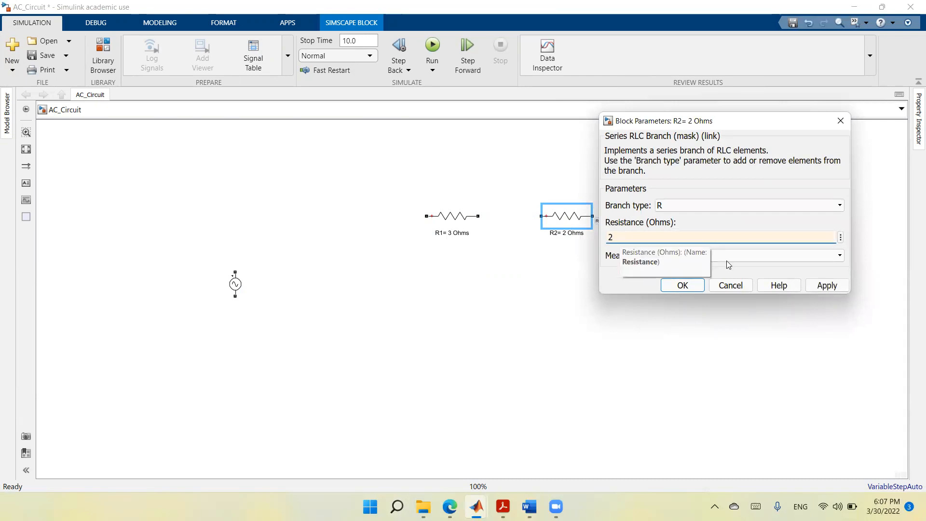
click(823, 286)
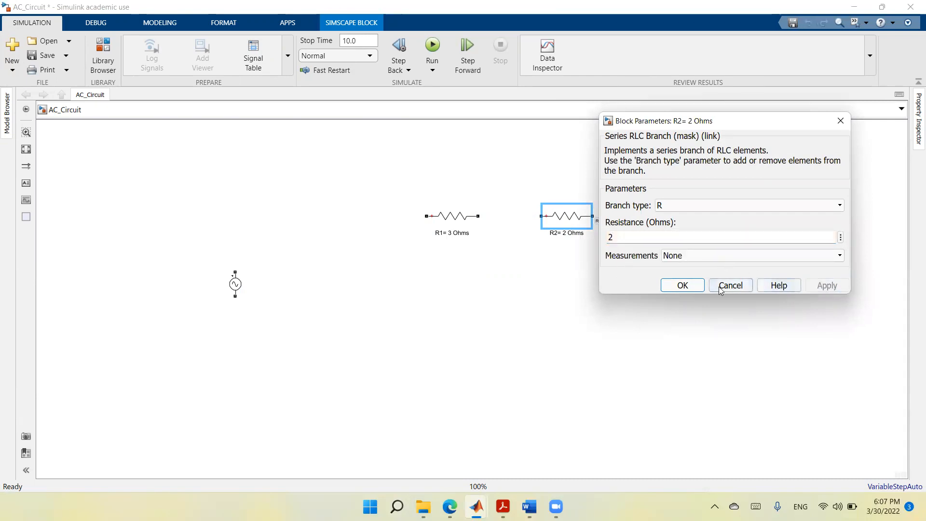
click(682, 285)
Step: Move R1 and R2 closer to the AC voltage source, aligned at the same height, and shift the source slightly right
drag(447, 225, 343, 229)
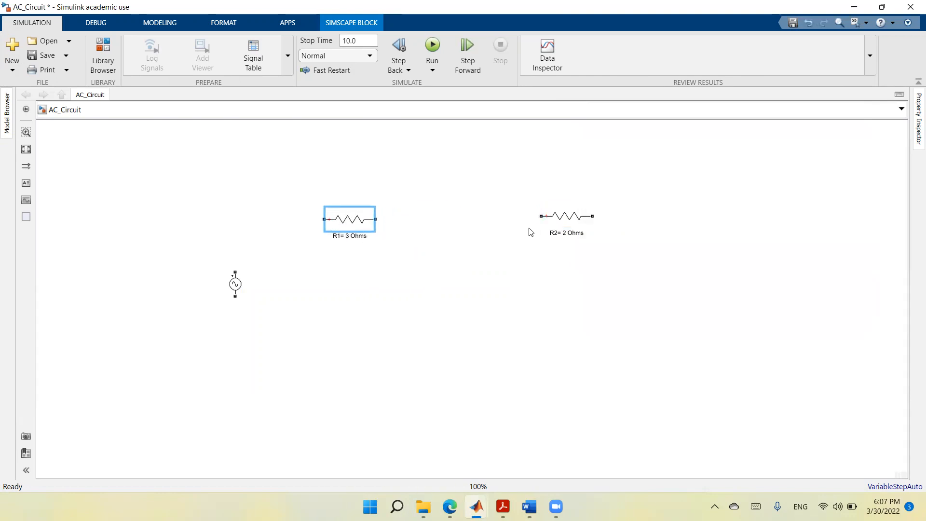
drag(564, 220, 465, 219)
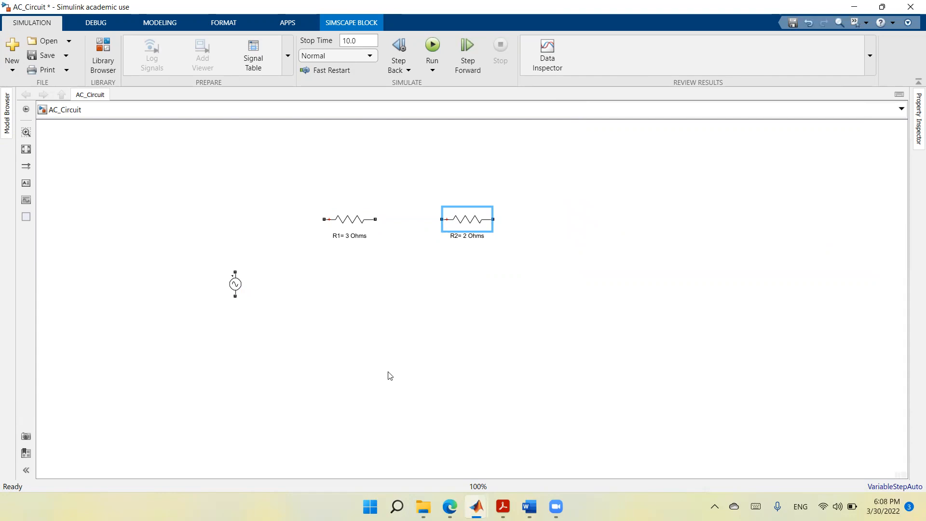
drag(237, 292, 249, 292)
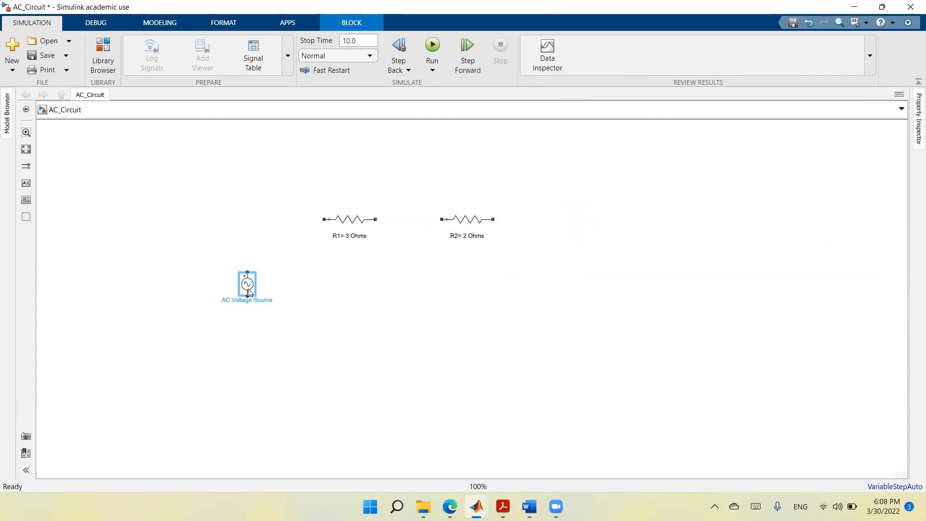
click(256, 251)
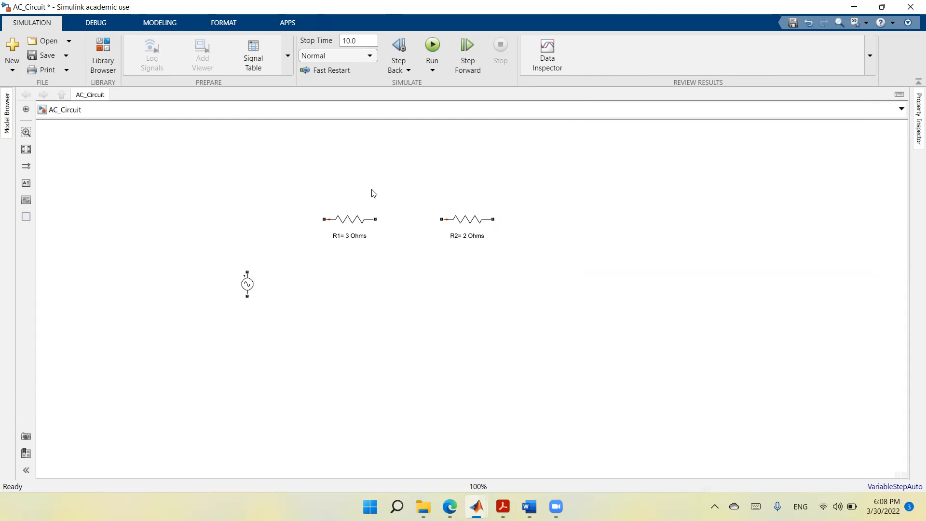
Step: Add a Current Measurement block from the Specialized Power Systems Sensors and Measurements library, between the voltage source and R1
click(104, 61)
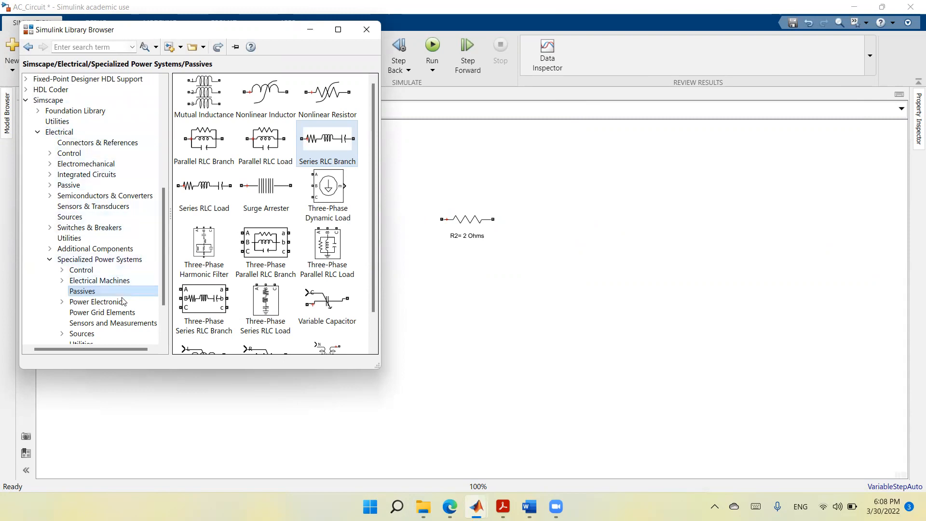
click(124, 324)
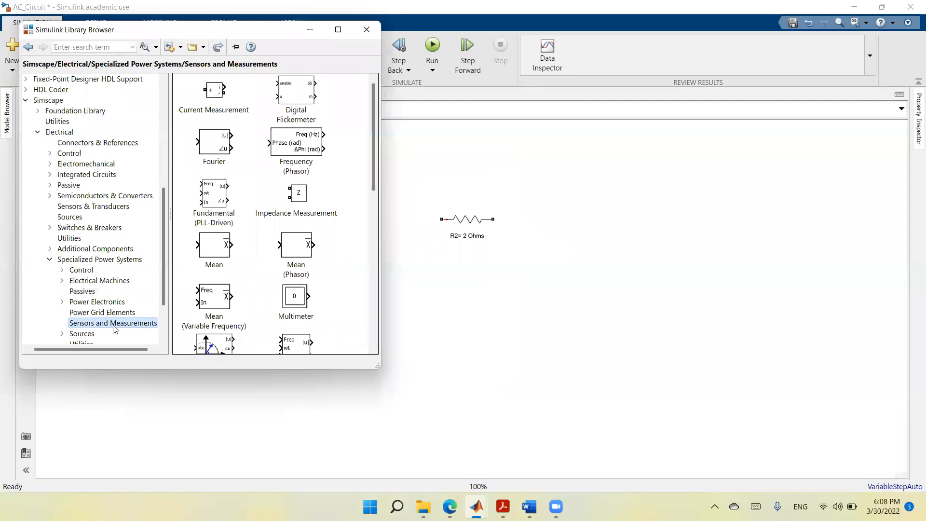
drag(216, 94, 279, 216)
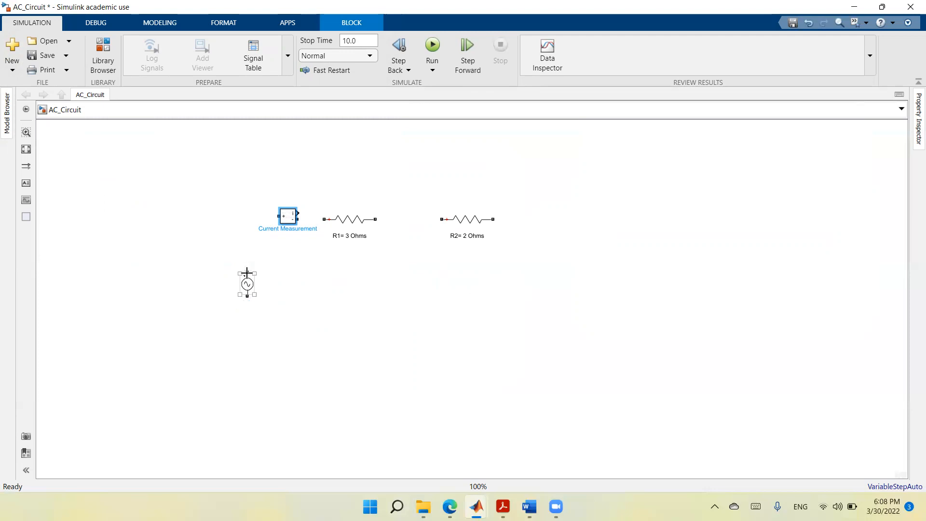
Step: Wire the source, Current Measurement, R1 and R2 into a closed series loop, and widen the gap between Current Measurement and R1
mouse_move(246, 271)
mouse_down()
mouse_move(244, 234)
mouse_move(264, 209)
mouse_move(521, 231)
mouse_move(507, 335)
mouse_move(304, 359)
mouse_move(256, 330)
mouse_move(248, 269)
mouse_up()
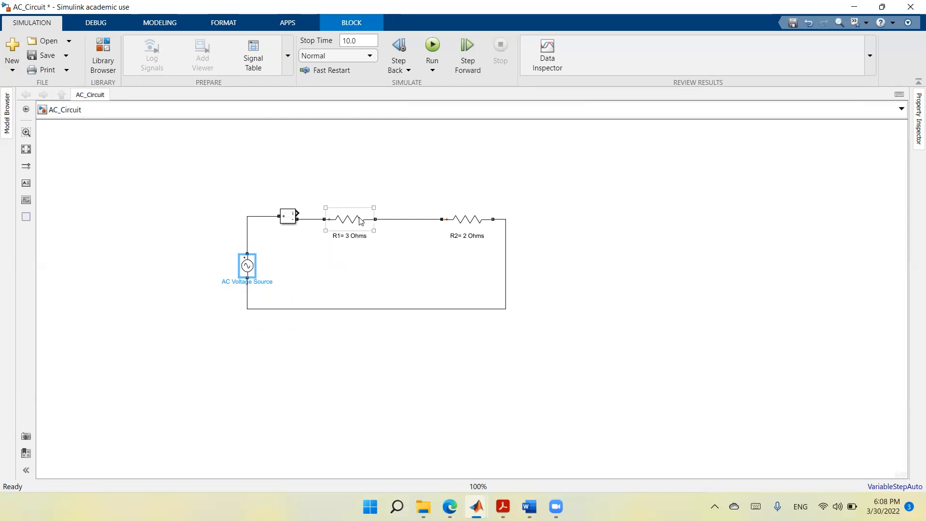
mouse_move(292, 217)
mouse_down()
mouse_move(280, 224)
mouse_move(286, 217)
mouse_up()
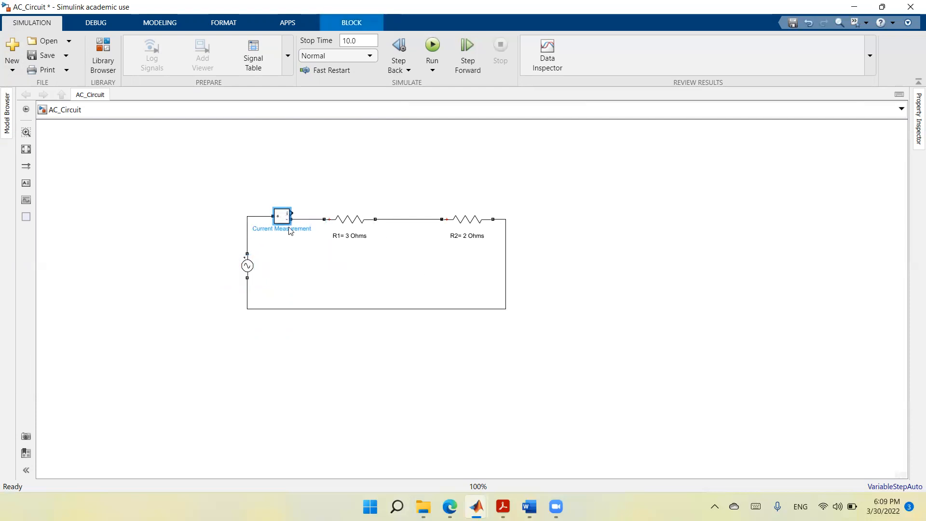
click(302, 209)
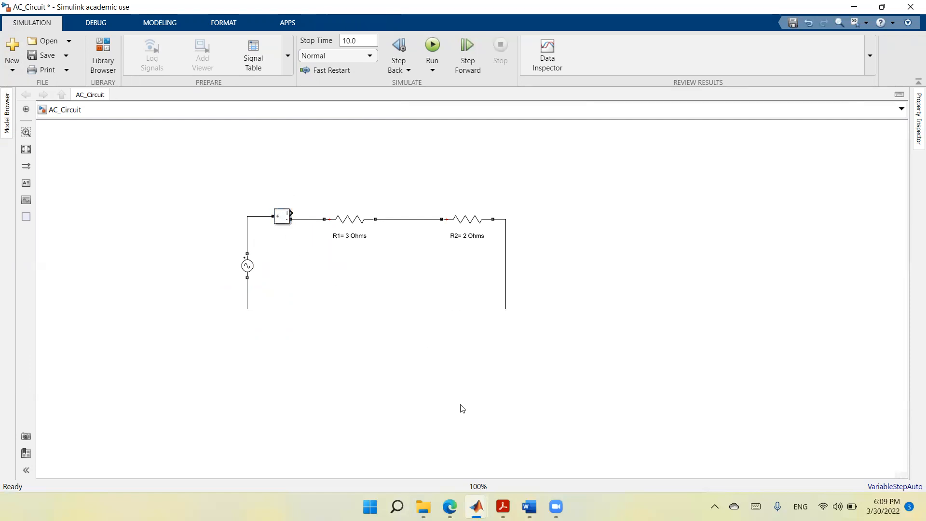
drag(358, 219, 375, 220)
click(332, 426)
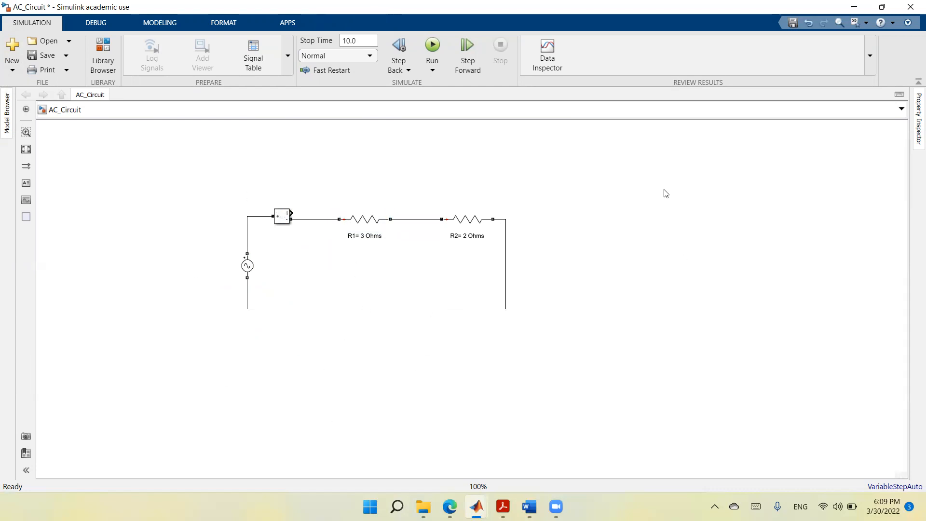
Step: Add a Simulink Display block above the Current Measurement block and connect it to the current output
double_click(599, 249)
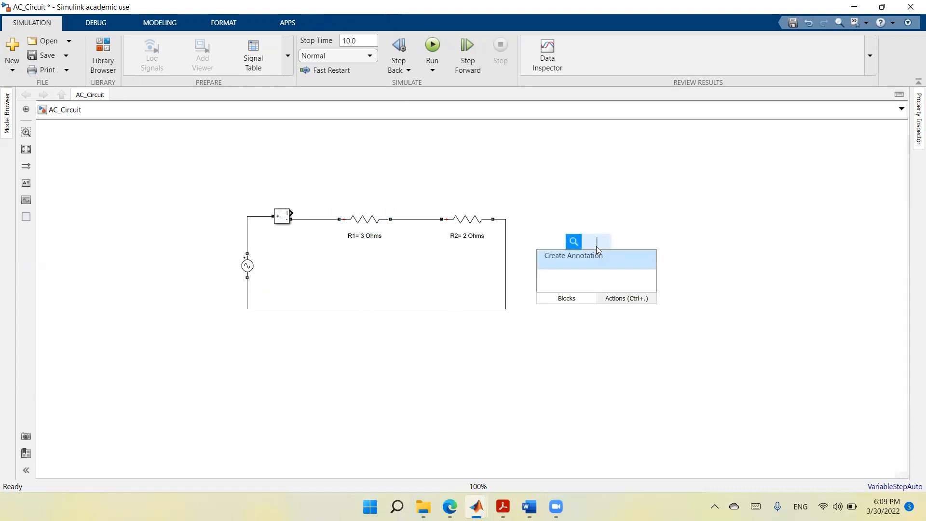
text(dis)
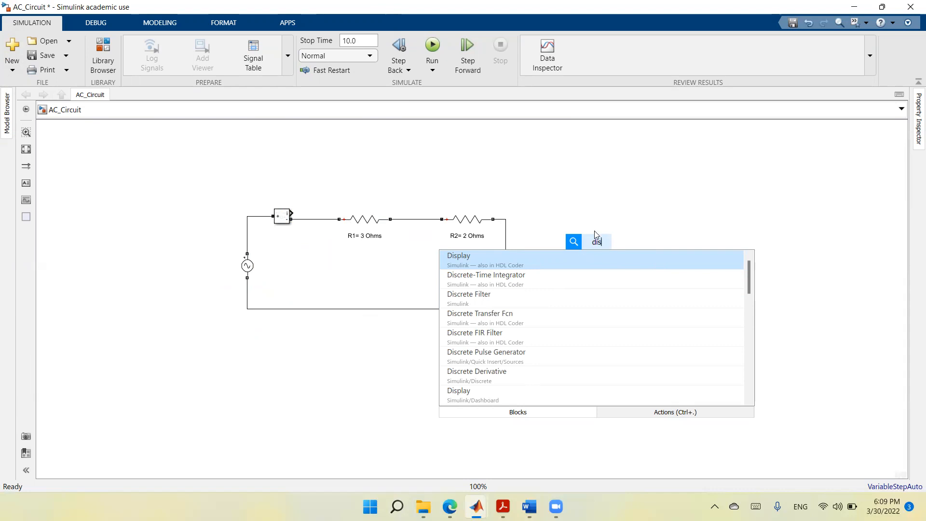
click(473, 263)
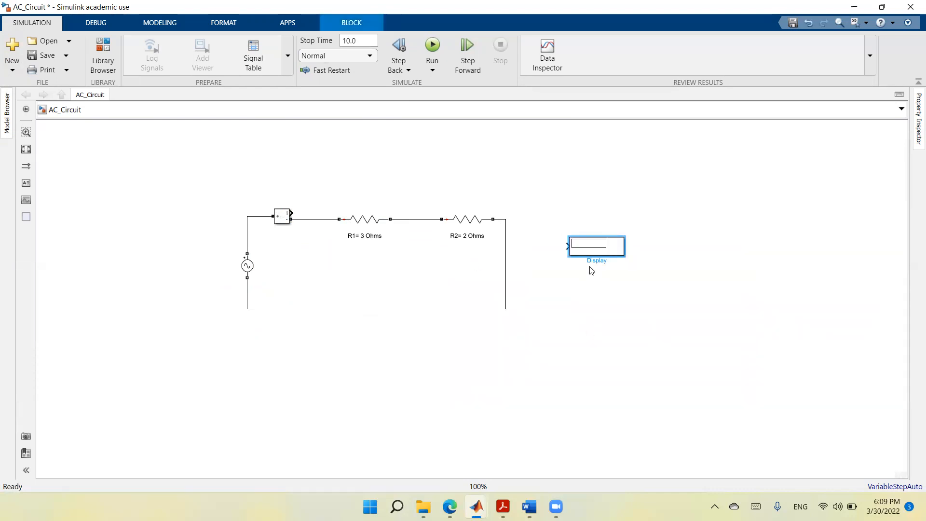
drag(593, 251, 295, 212)
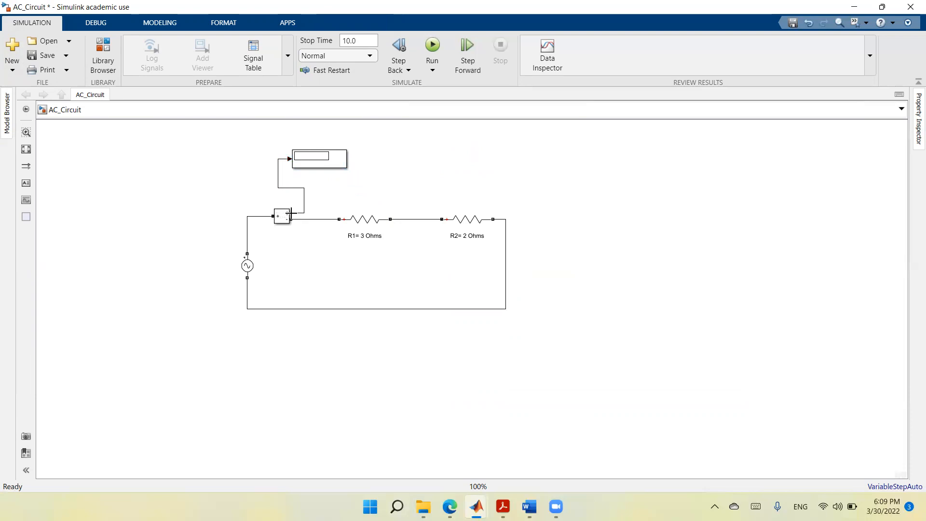
Step: Rename the Display block "I, A" and move it slightly up and to the right
click(314, 165)
double_click(320, 174)
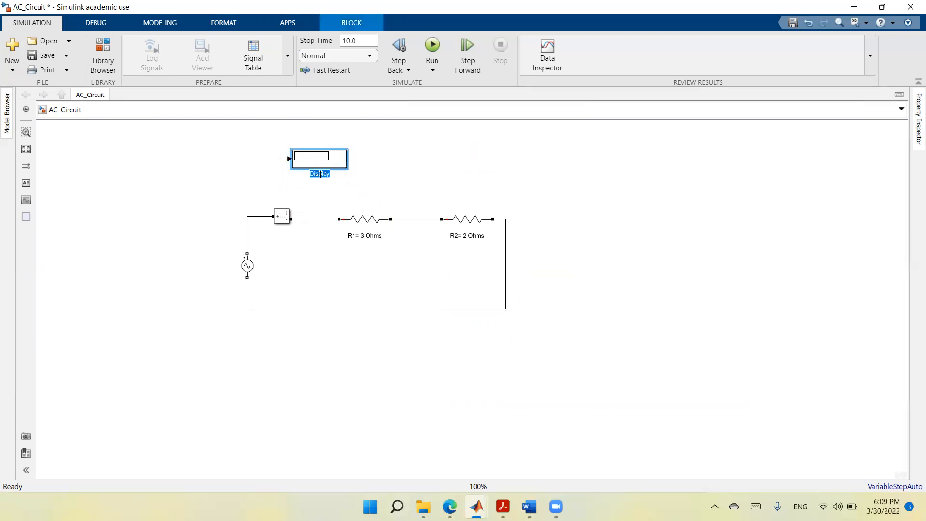
key(Delete)
click(466, 158)
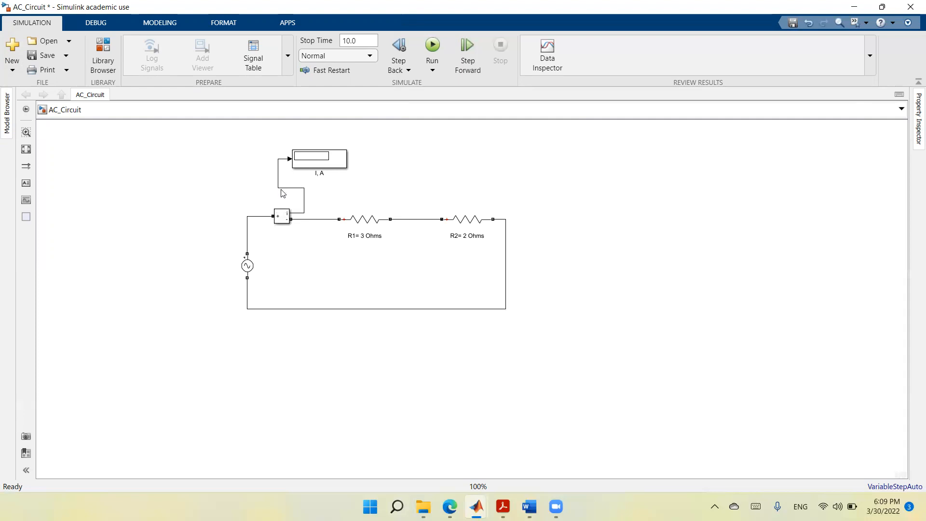
drag(340, 165, 355, 150)
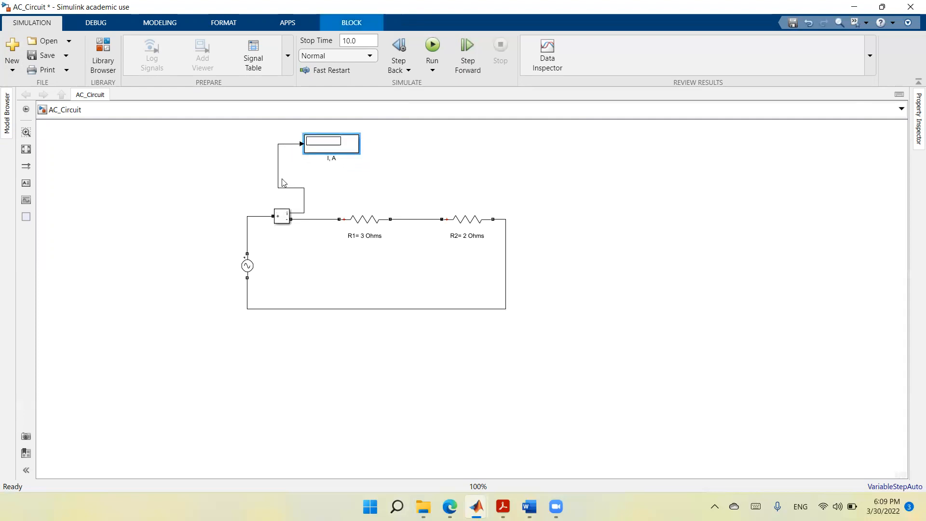
Step: Add an RMS block from the Specialized Power Systems Sensors and Measurements library below the circuit
double_click(309, 394)
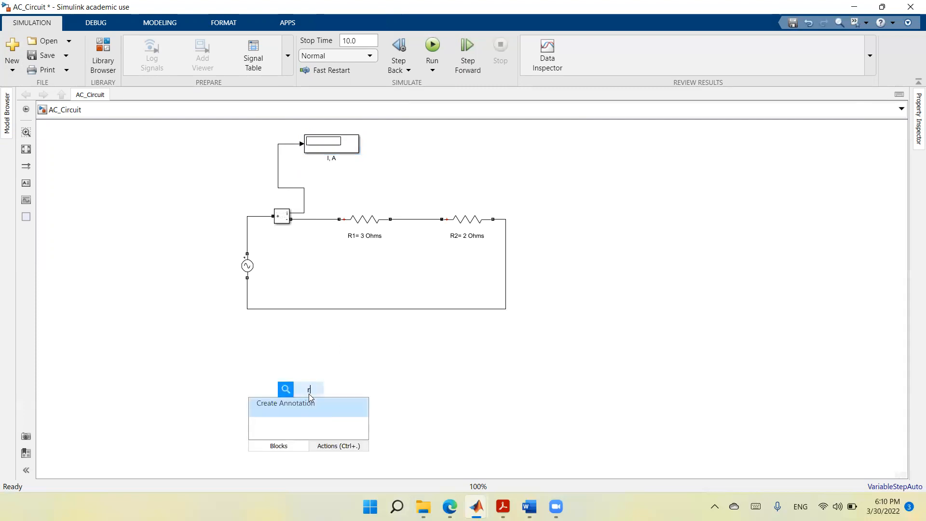
text(rms)
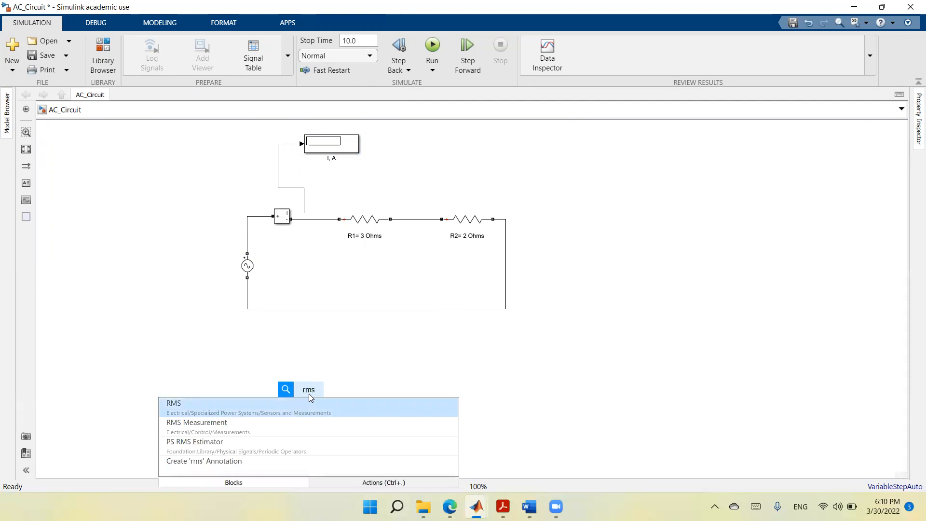
click(261, 406)
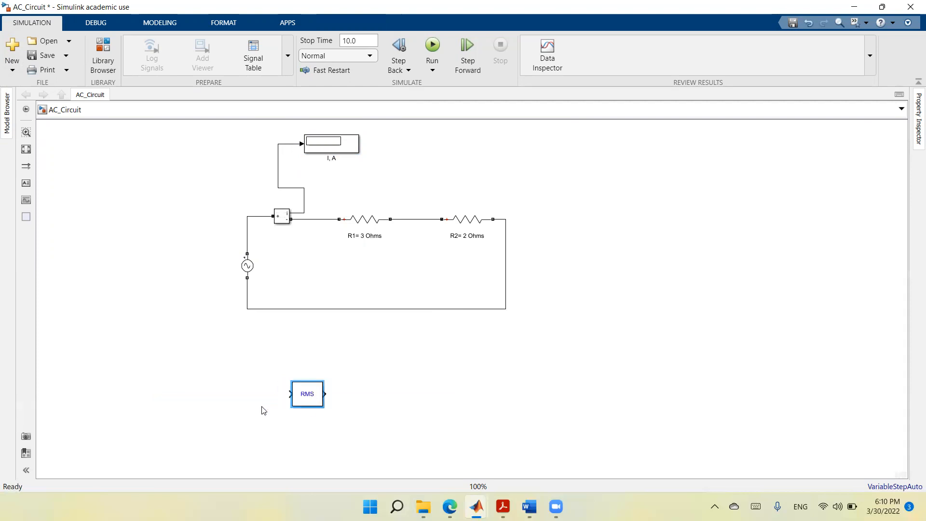
Step: Replace the direct line between Current Measurement and the "I, A" display with a connection through the RMS block, placed left of the display
click(295, 188)
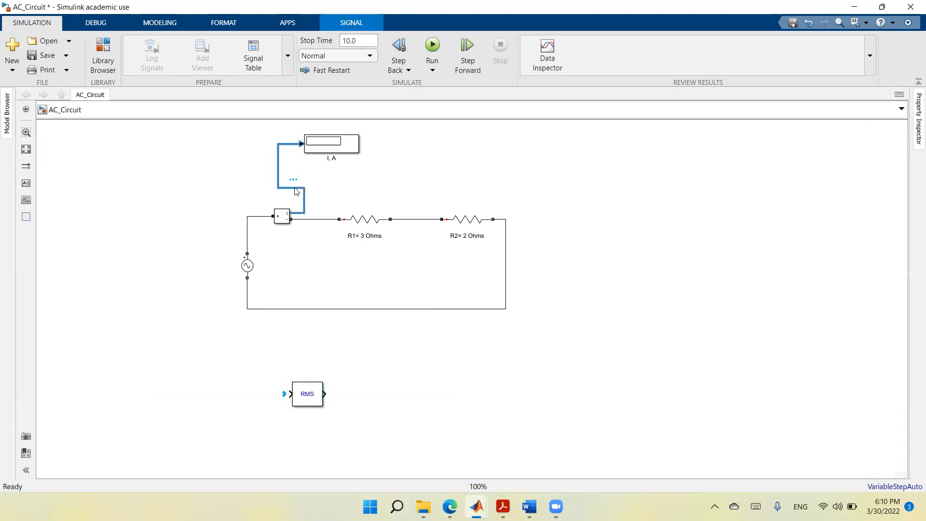
drag(309, 397, 264, 152)
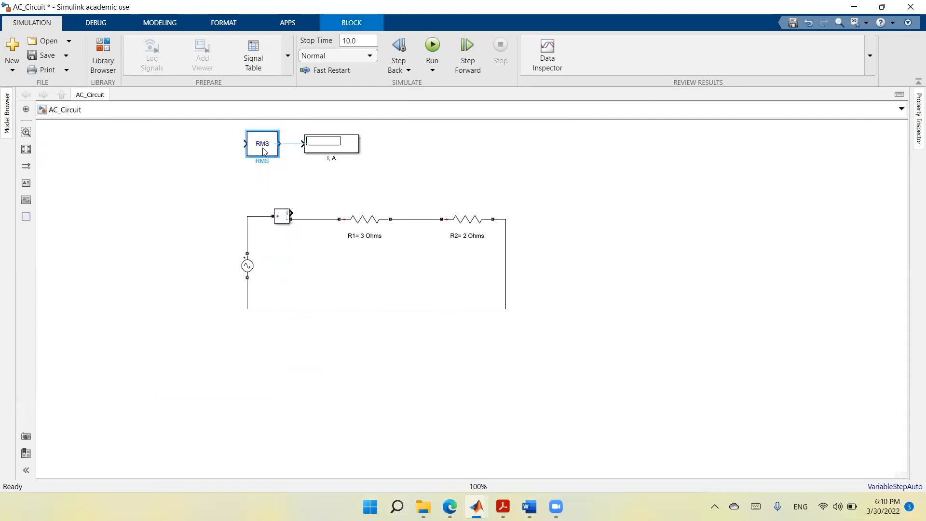
click(290, 144)
mouse_move(244, 143)
mouse_down()
mouse_move(230, 174)
mouse_move(307, 205)
mouse_move(294, 212)
mouse_up()
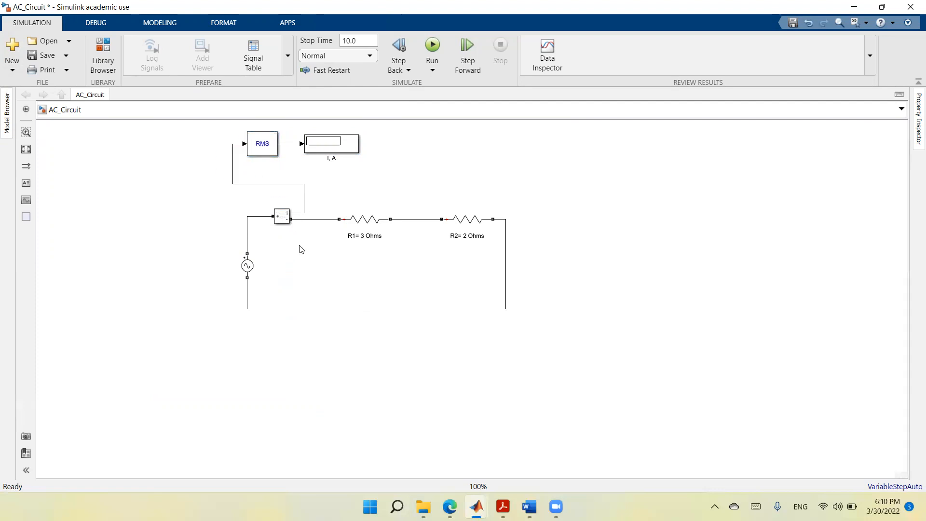
click(283, 213)
click(366, 322)
drag(270, 154, 277, 153)
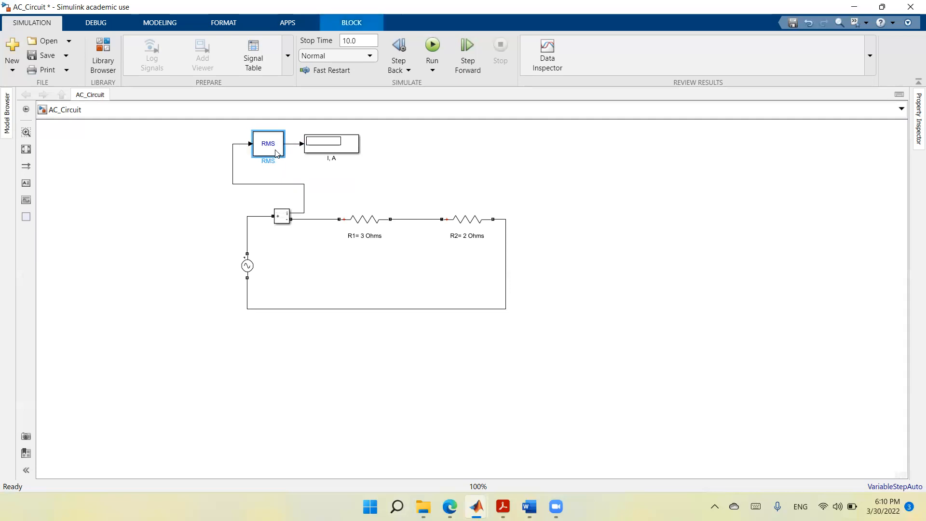
click(264, 179)
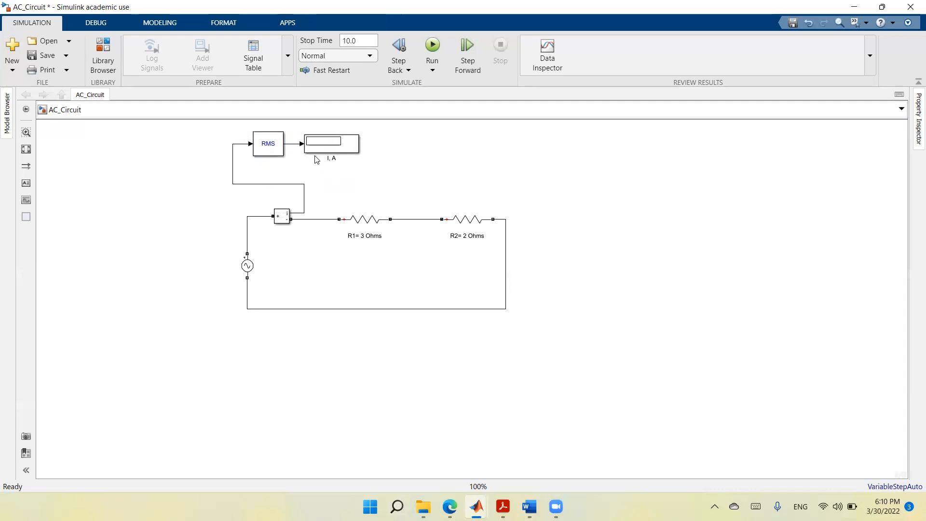
Step: Set the RMS block's fundamental frequency to 50 Hz
double_click(269, 151)
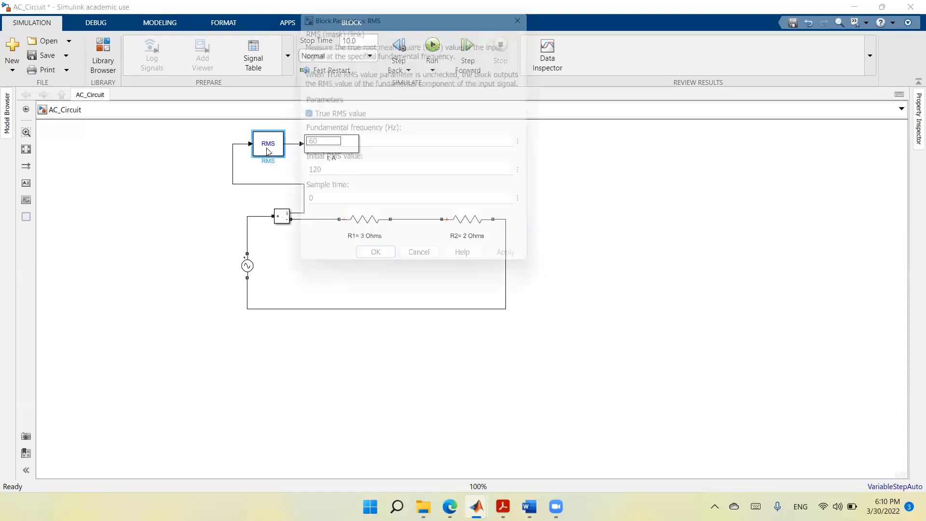
double_click(322, 144)
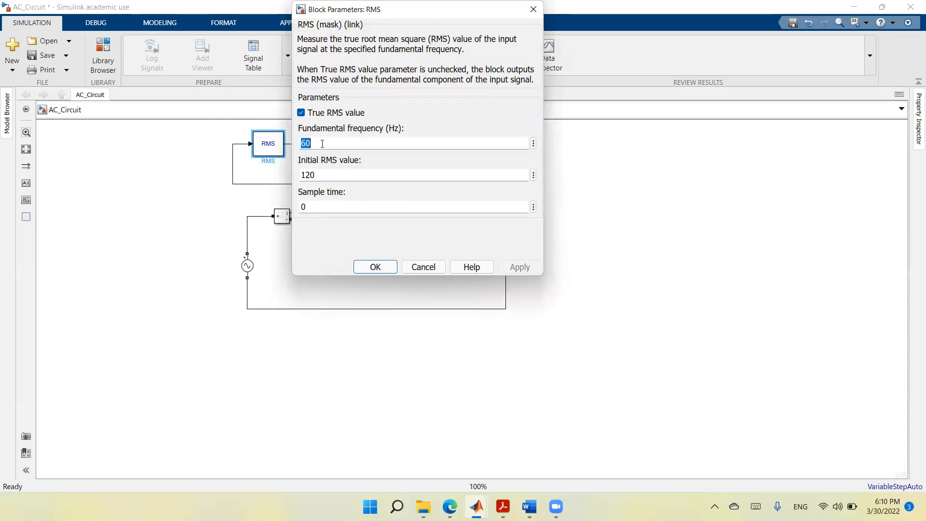
text(50)
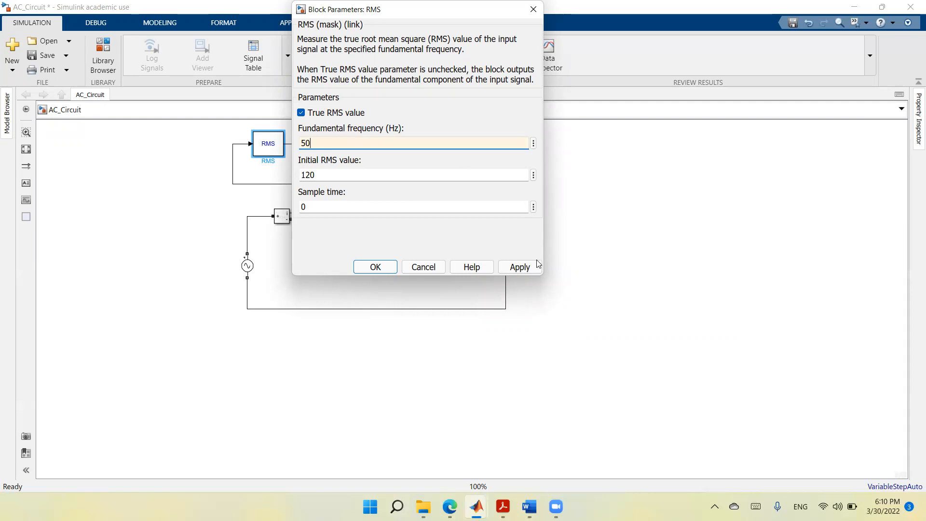
click(515, 267)
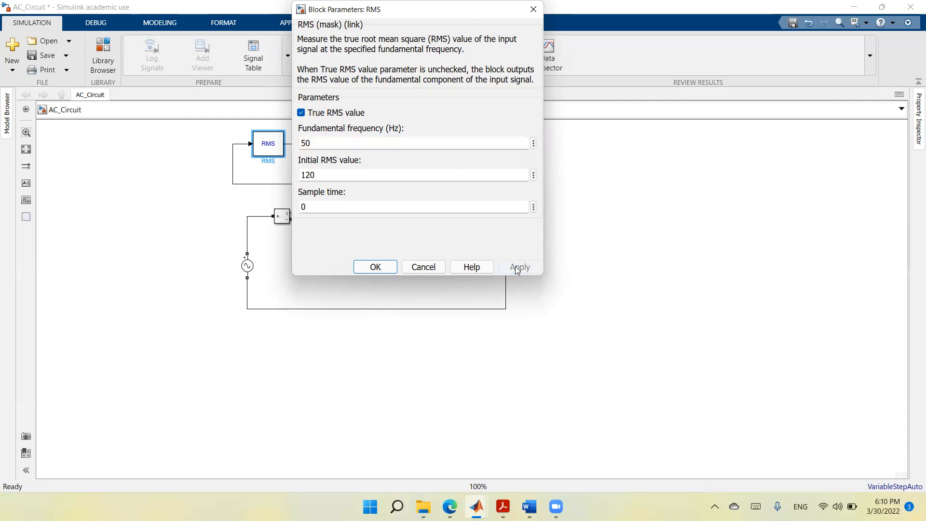
click(375, 267)
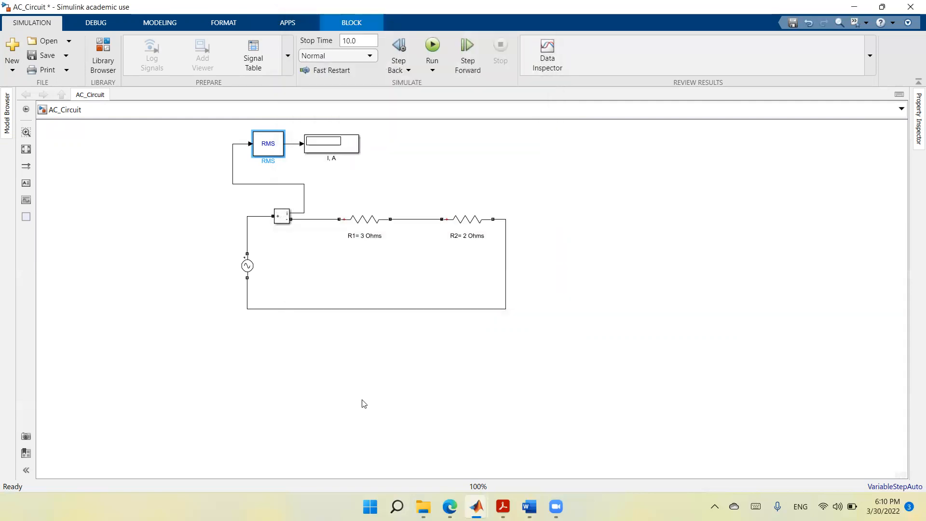
click(337, 377)
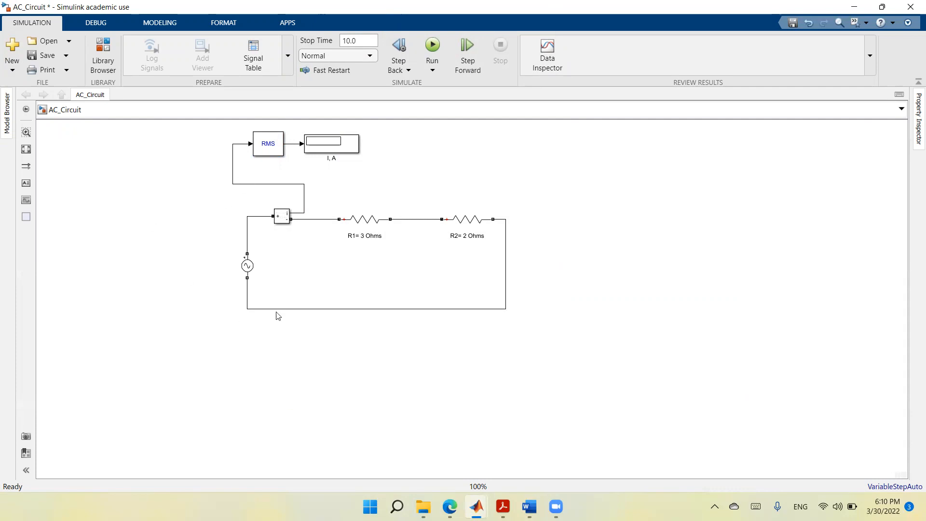
Step: Add a powergui block from the Specialized Power Systems library and place it left of the RMS block
double_click(246, 396)
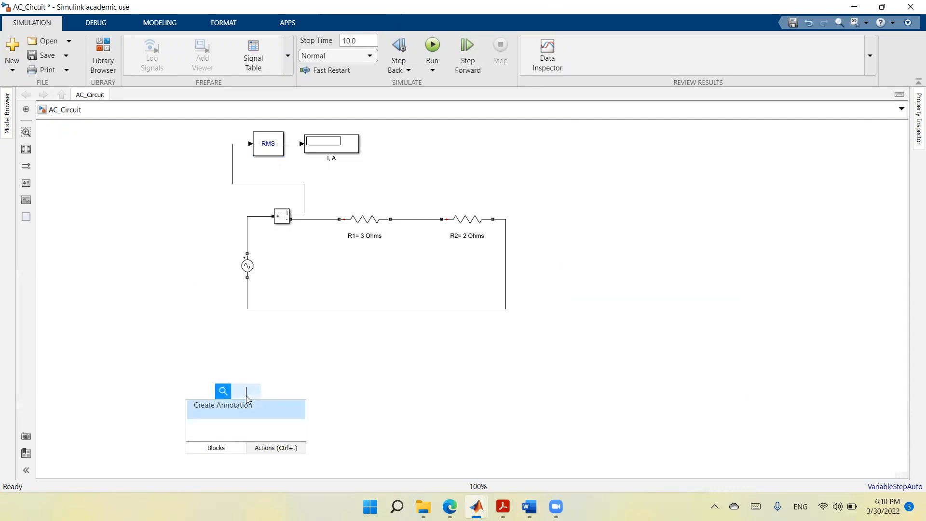
text(power)
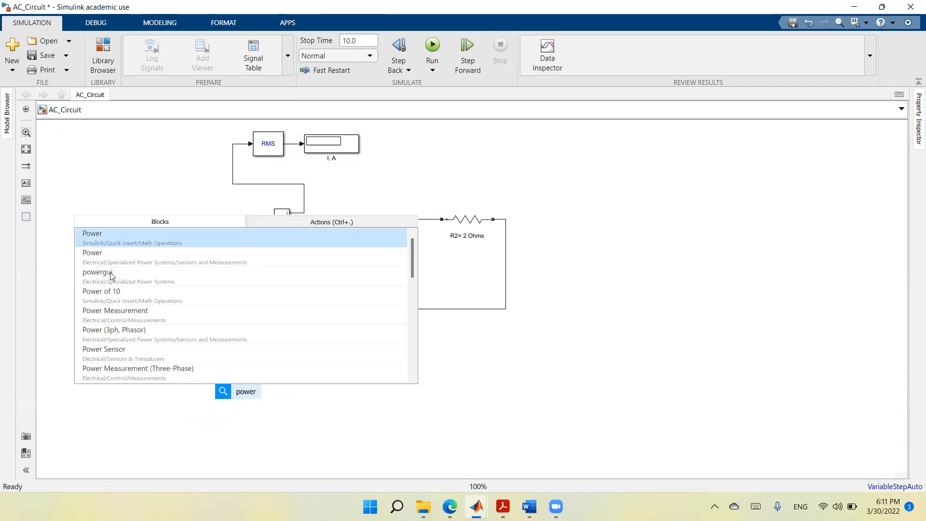
click(91, 279)
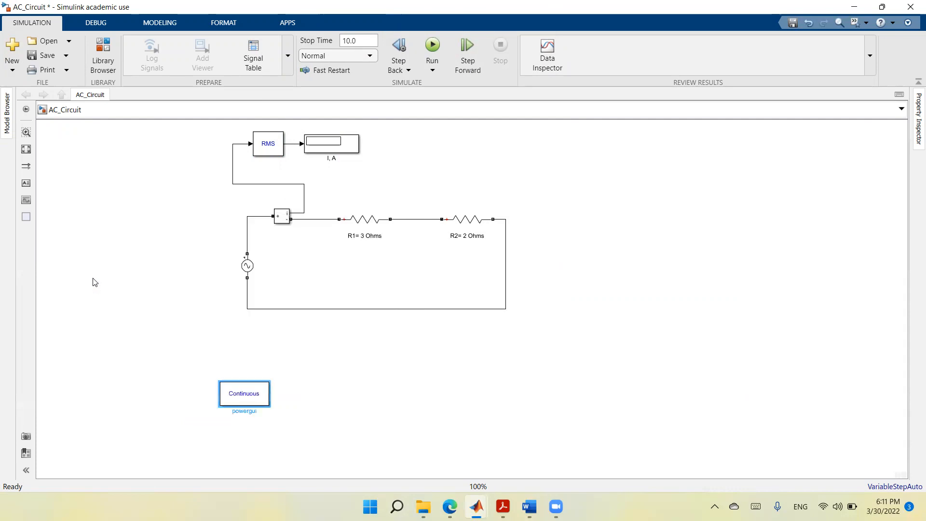
drag(245, 397, 180, 154)
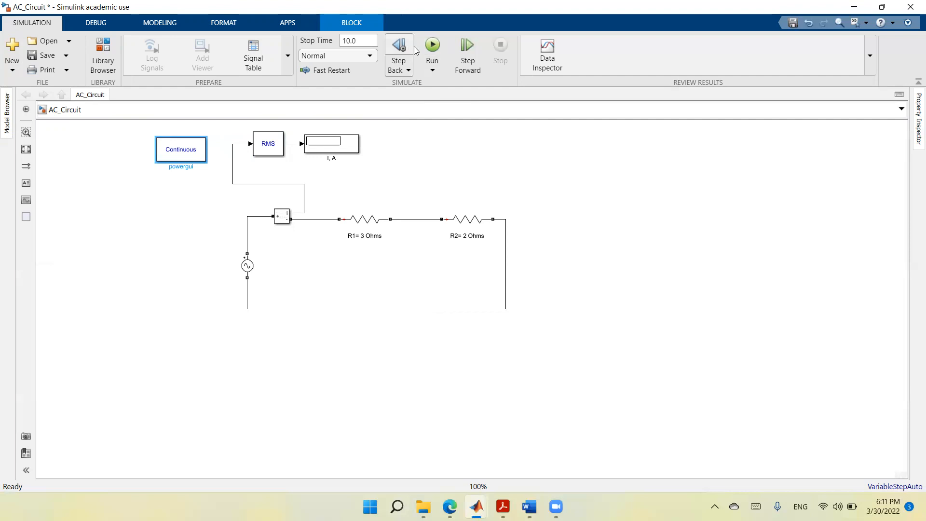
Step: Run the simulation, and rerun it with the stop time set to 0.02
click(432, 47)
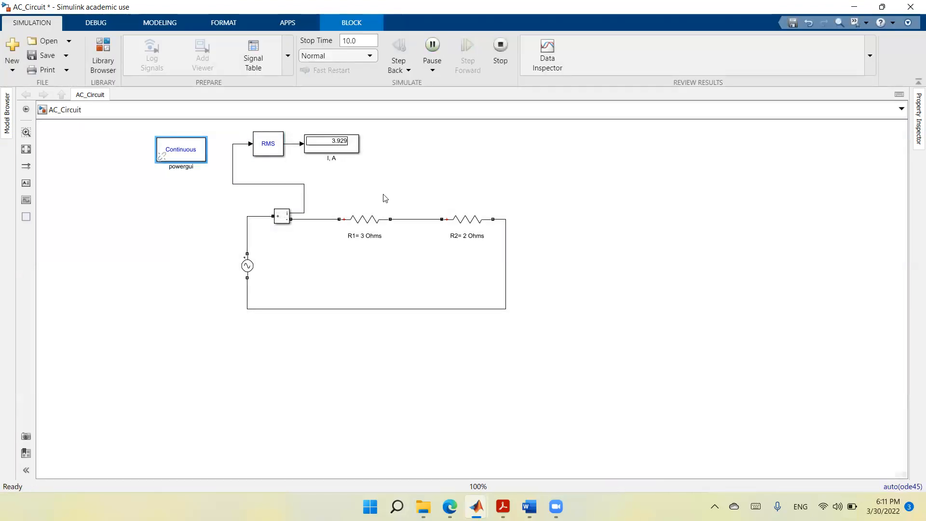
click(345, 149)
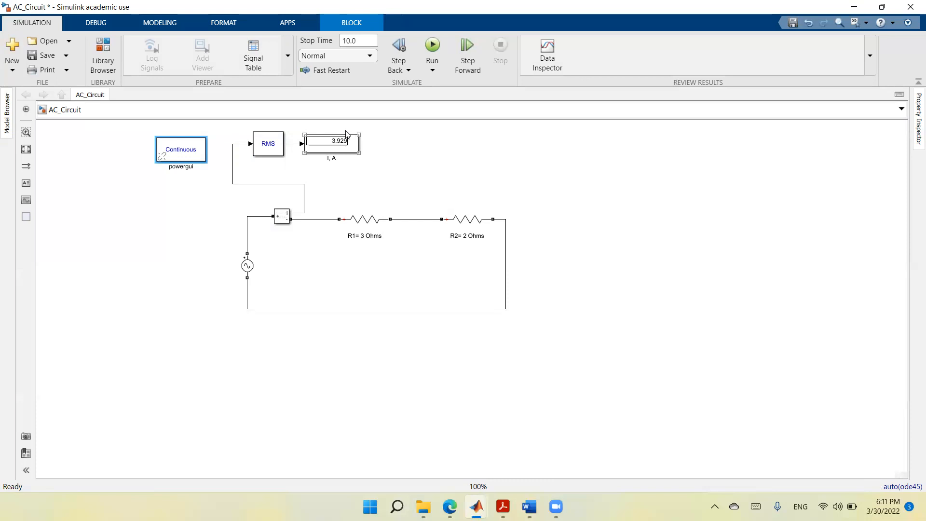
click(364, 40)
text(0)
click(433, 152)
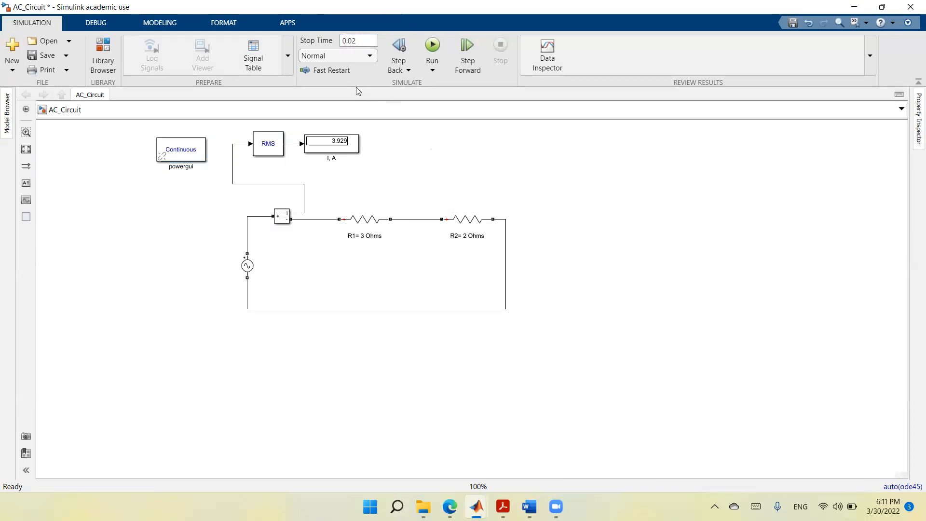
click(269, 146)
click(433, 44)
click(411, 173)
click(255, 153)
click(279, 163)
Step: Add a Voltage Measurement block from the Specialized Power Systems library and place it left of the AC voltage source
double_click(304, 371)
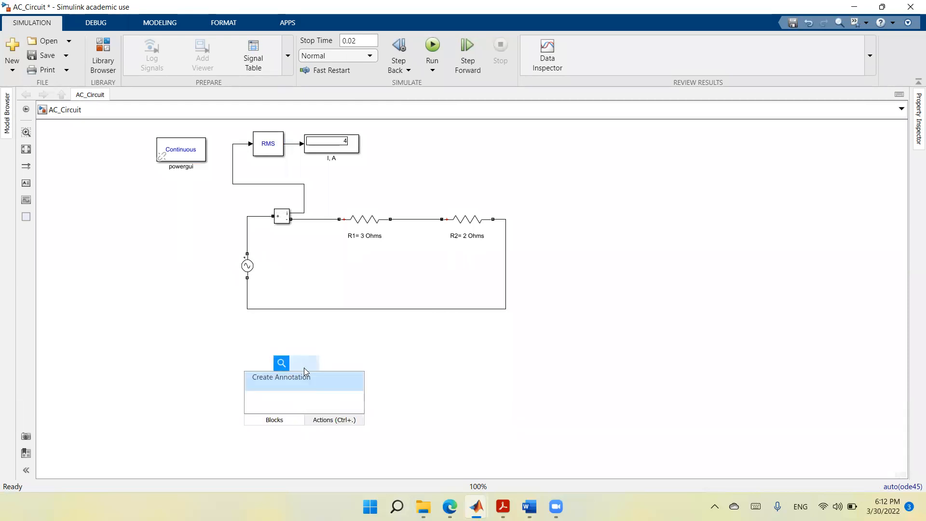
text(meas)
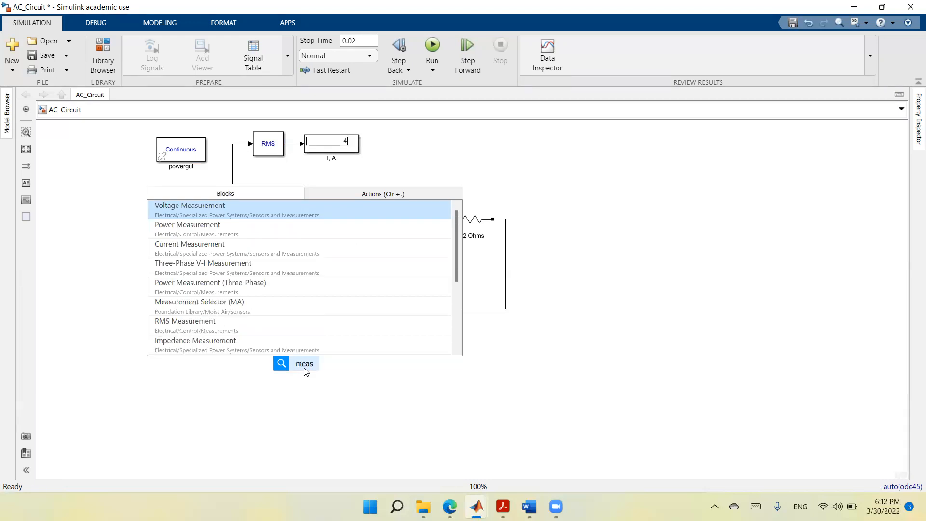
click(213, 210)
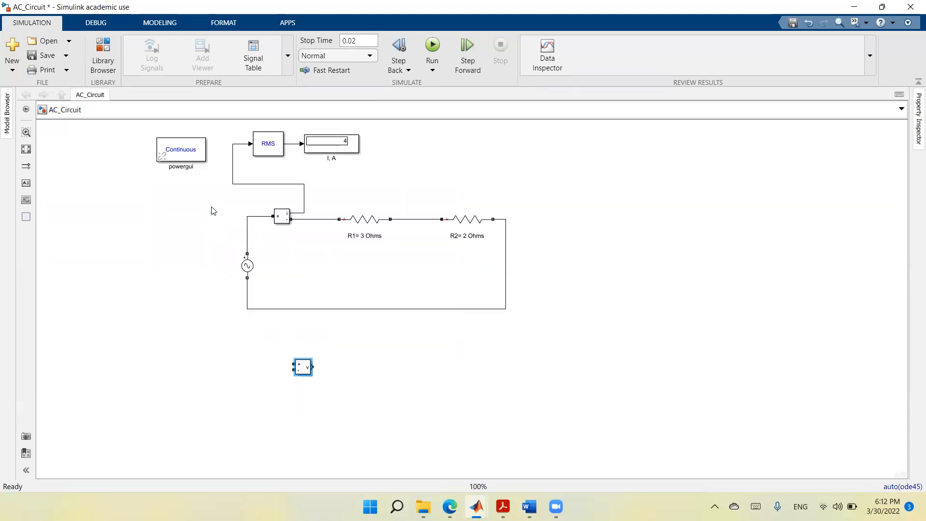
drag(303, 373, 203, 276)
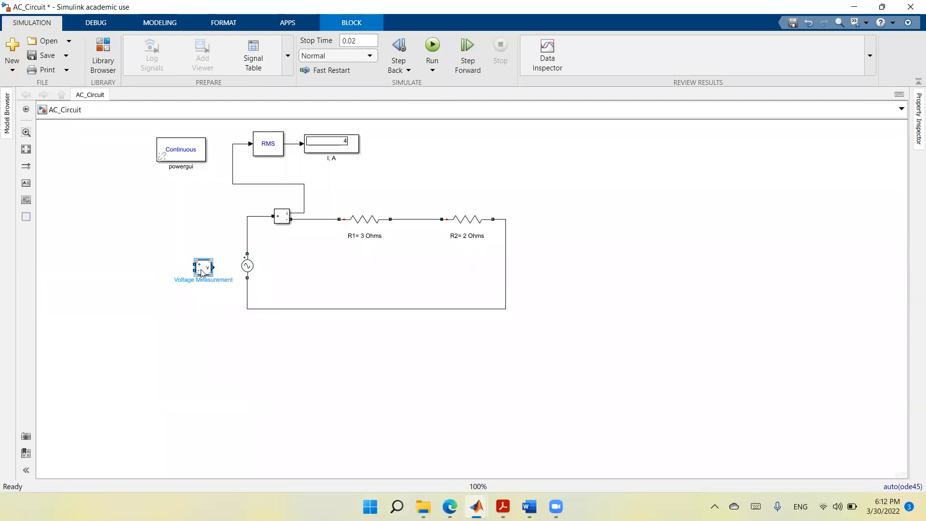
Step: Flip the Voltage Measurement block left-right and connect its + and - terminals across the AC voltage source
right_click(202, 273)
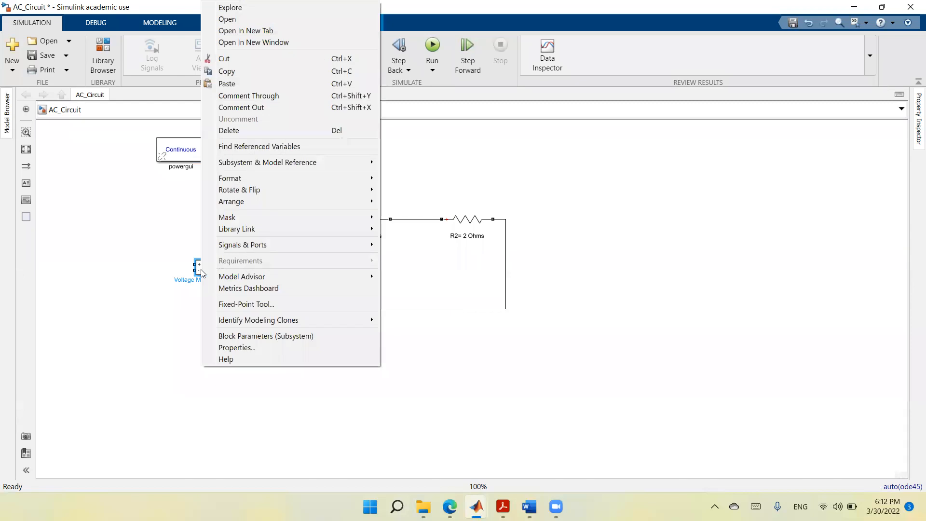
mouse_move(256, 185)
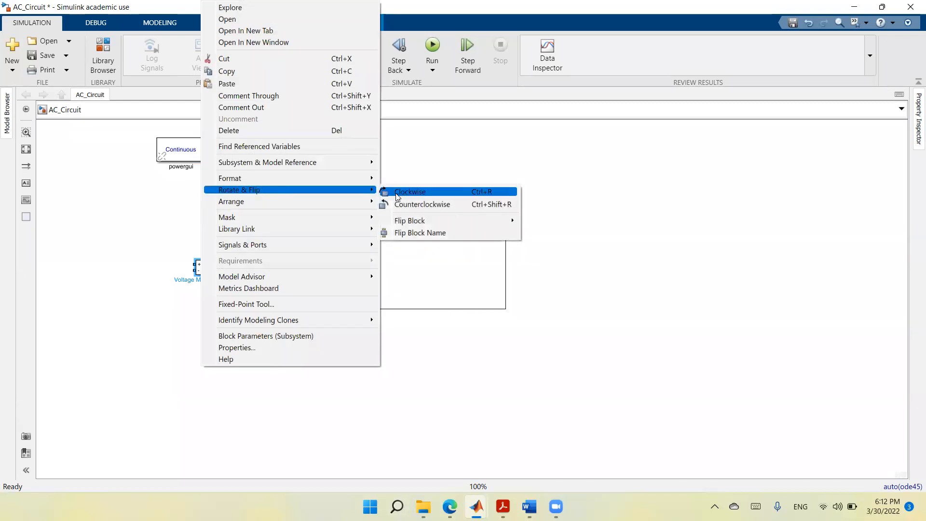
mouse_move(459, 226)
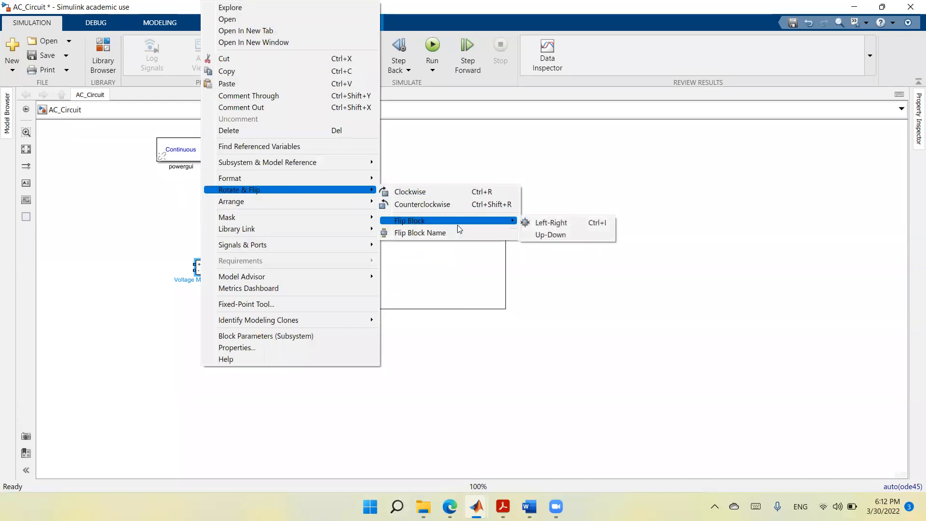
click(550, 222)
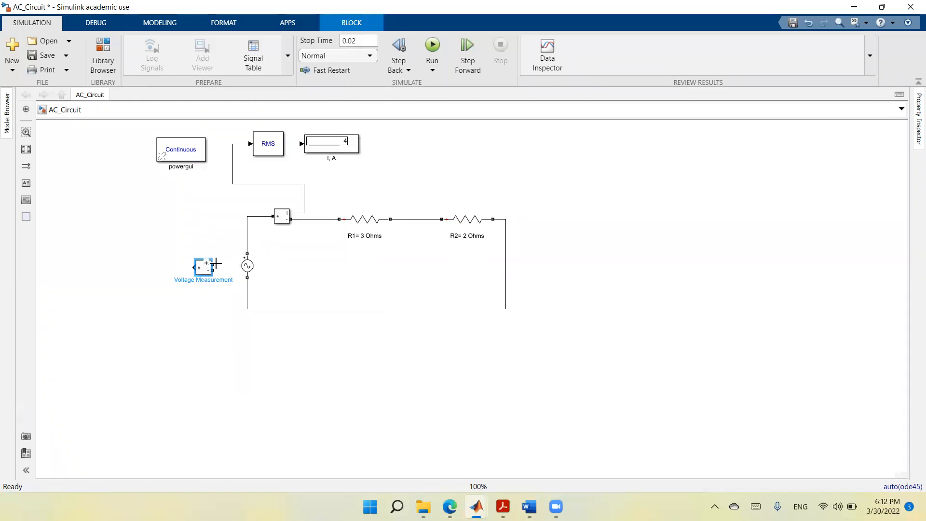
drag(216, 263, 248, 237)
mouse_move(214, 273)
mouse_down()
mouse_move(232, 296)
mouse_move(246, 295)
mouse_up()
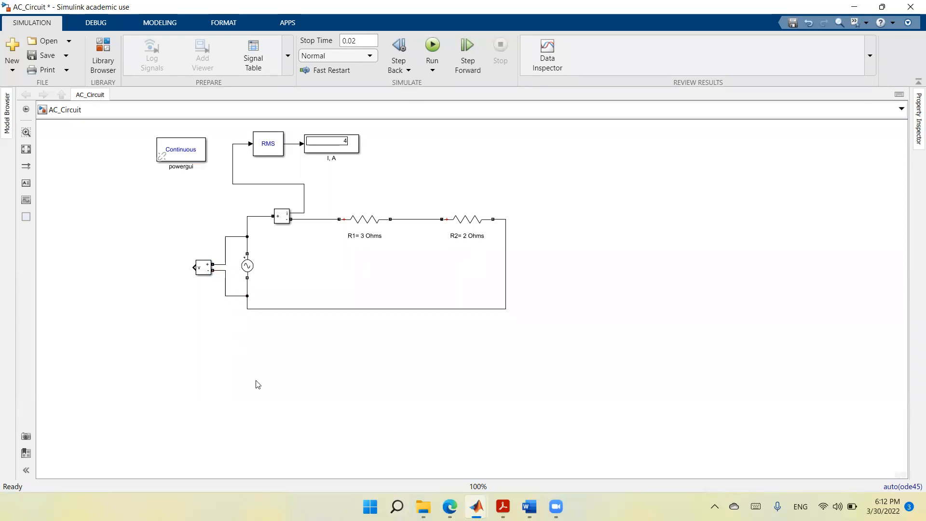
Step: Copy the RMS block and place the duplicate left of the Voltage Measurement block
click(279, 150)
right_click(278, 150)
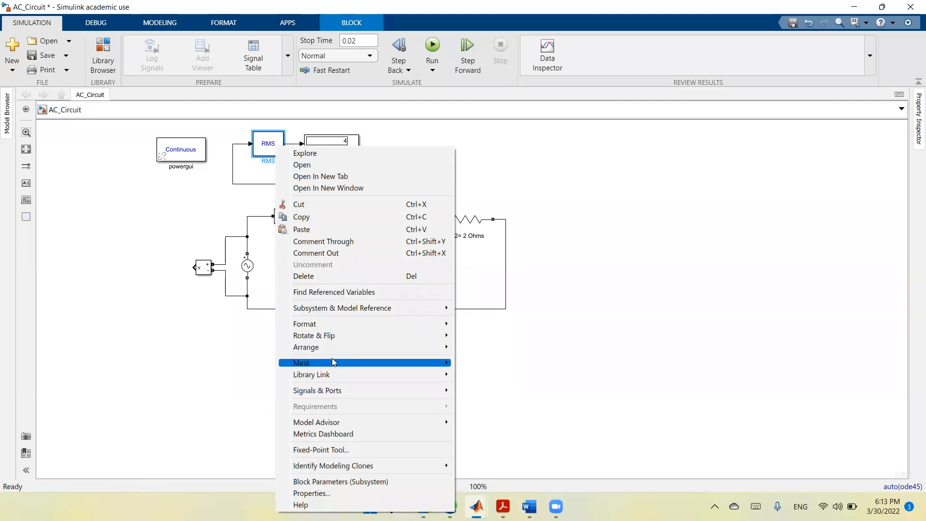
click(336, 217)
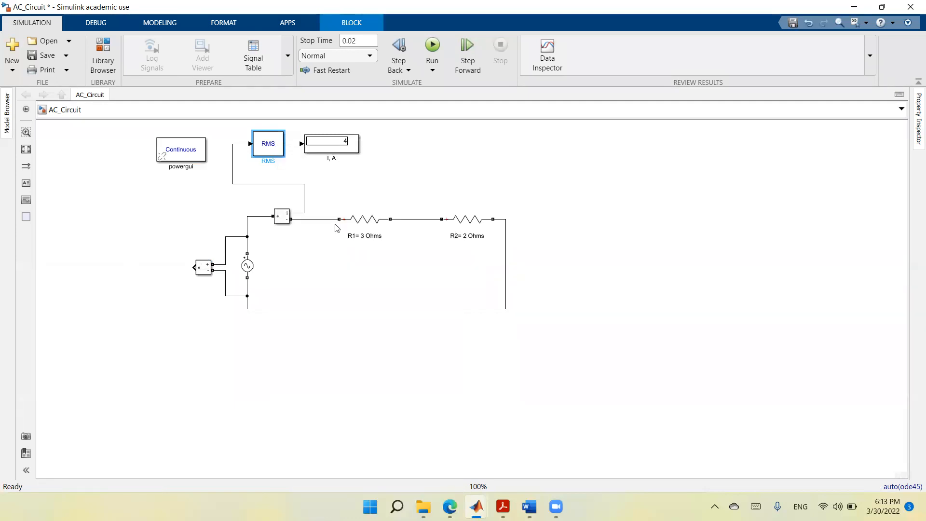
click(225, 419)
right_click(225, 420)
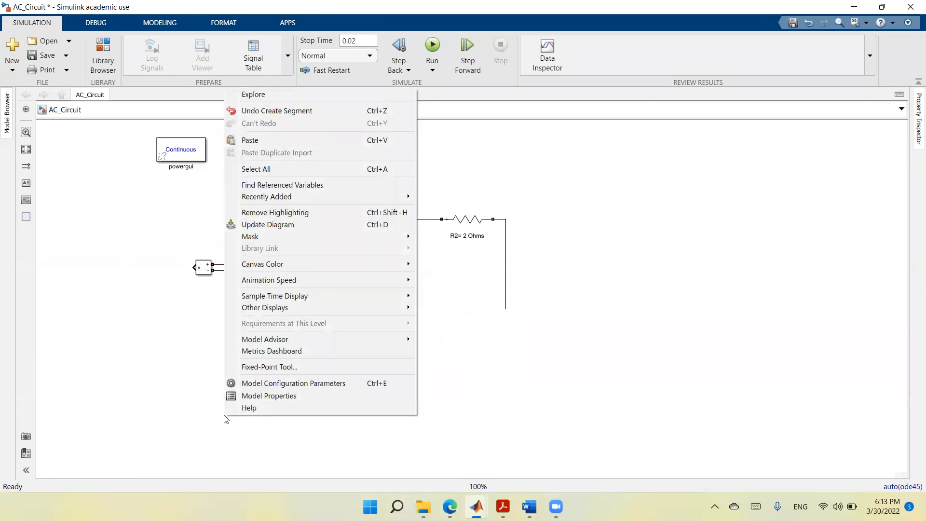
click(279, 140)
drag(239, 433, 159, 276)
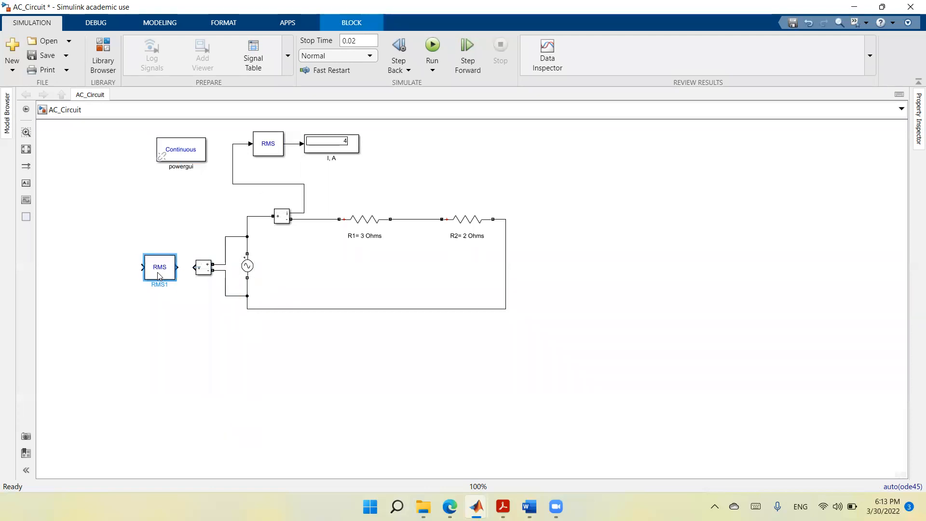
Step: Flip the copied RMS block left-right and connect the Voltage Measurement output to its input
right_click(159, 276)
mouse_move(244, 198)
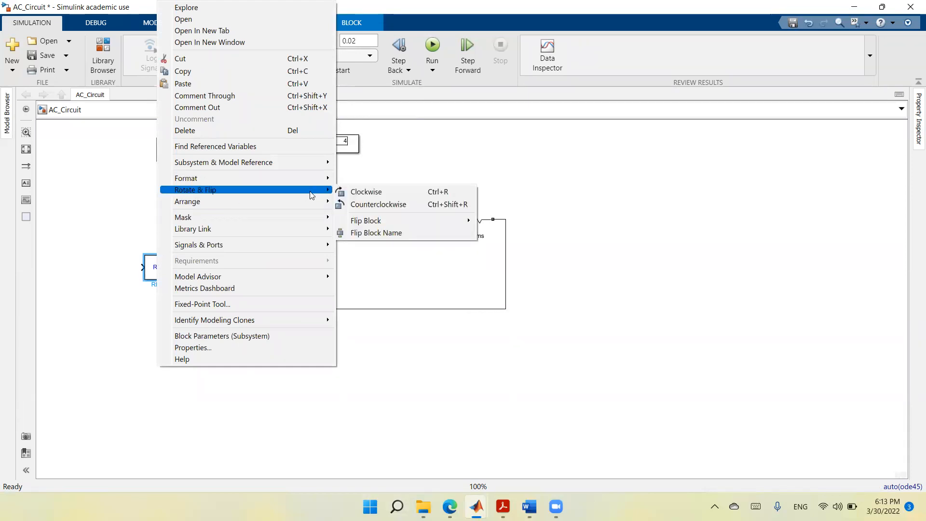
mouse_move(360, 222)
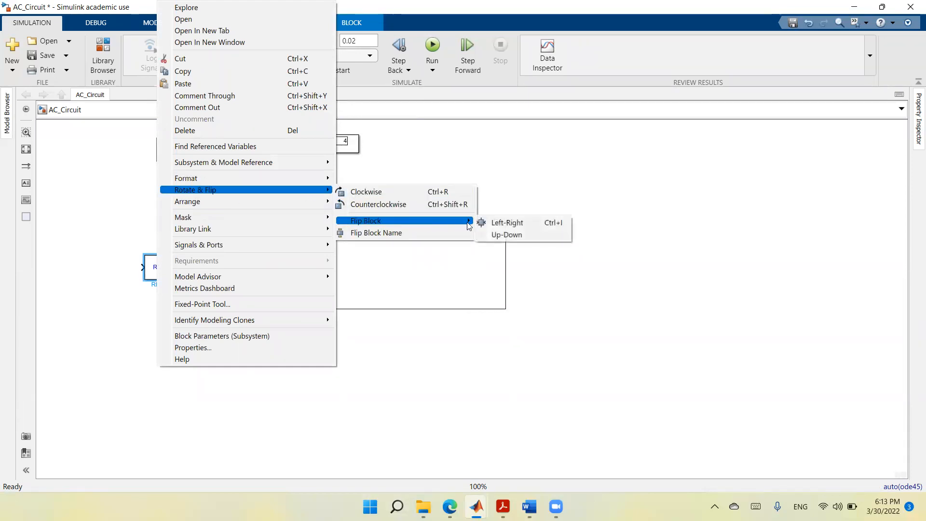
click(502, 222)
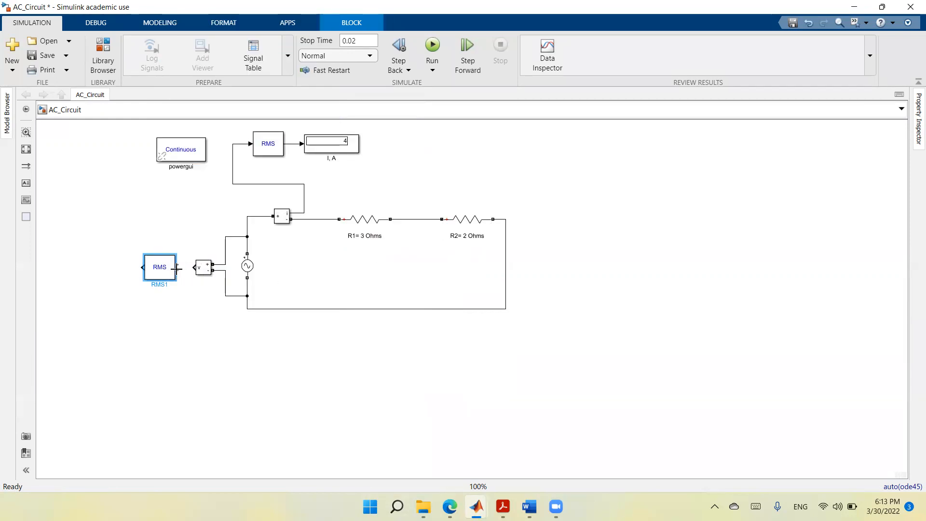
drag(187, 268, 177, 268)
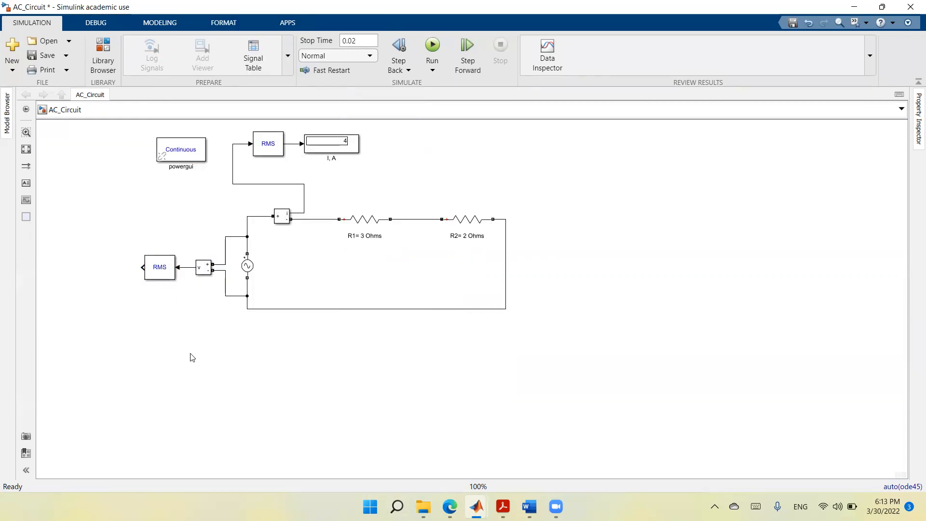
Step: Copy the "I, A" display and place the duplicate left of the voltage RMS block
click(320, 153)
right_click(314, 154)
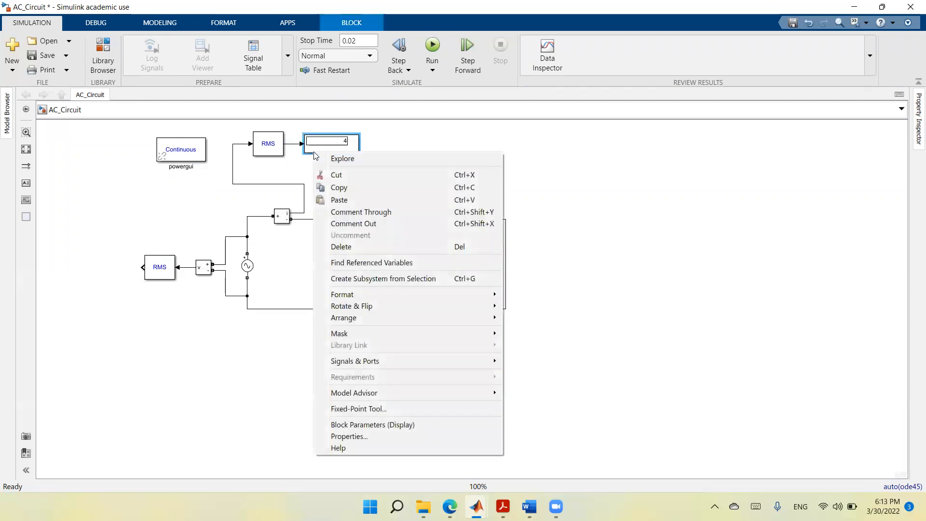
click(335, 187)
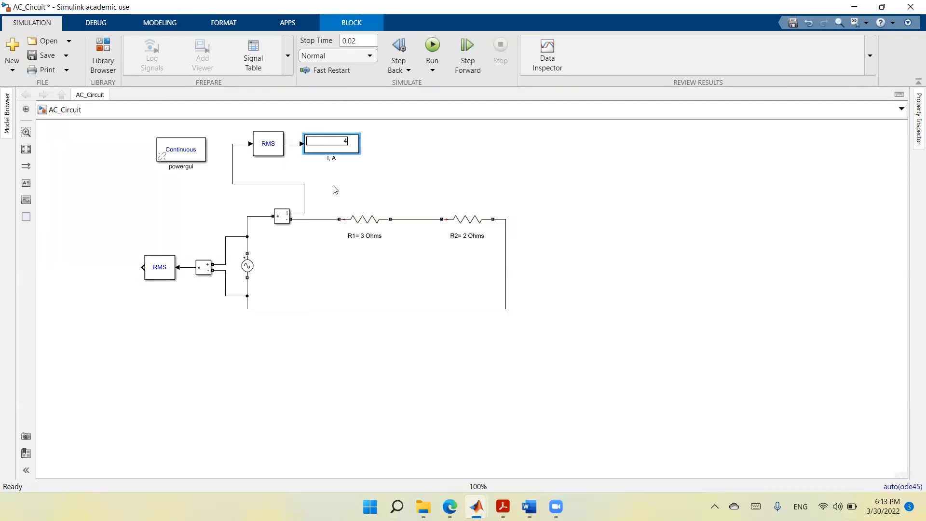
right_click(83, 273)
click(124, 57)
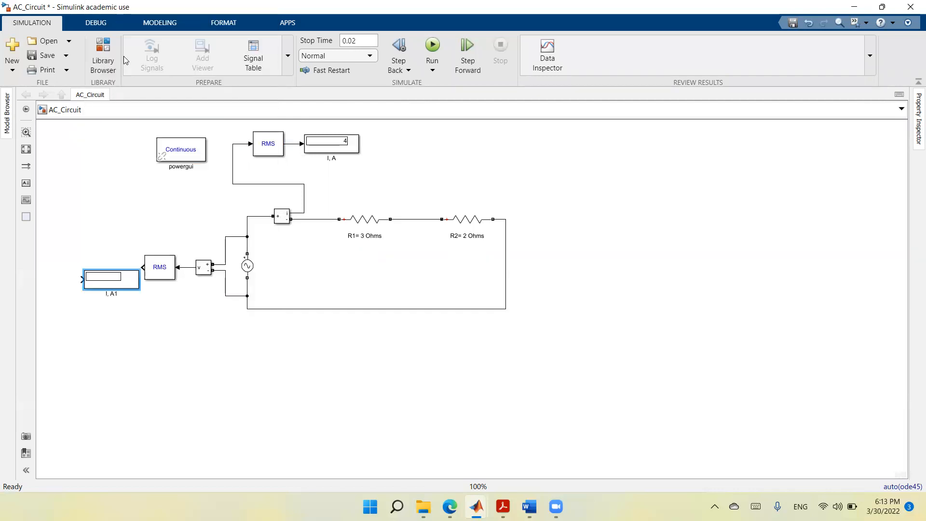
drag(97, 270, 90, 270)
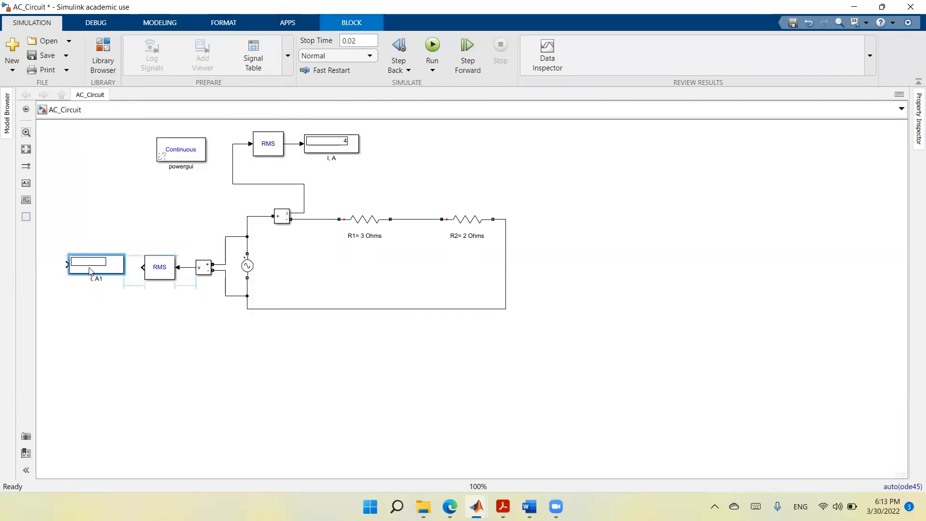
Step: Flip the copied display horizontally and connect its input to the voltage RMS block's output
right_click(89, 269)
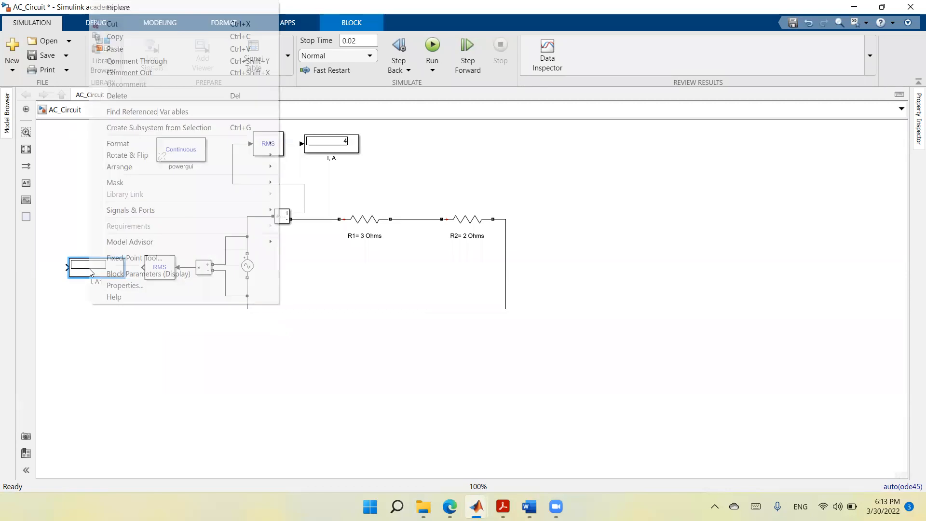
mouse_move(135, 158)
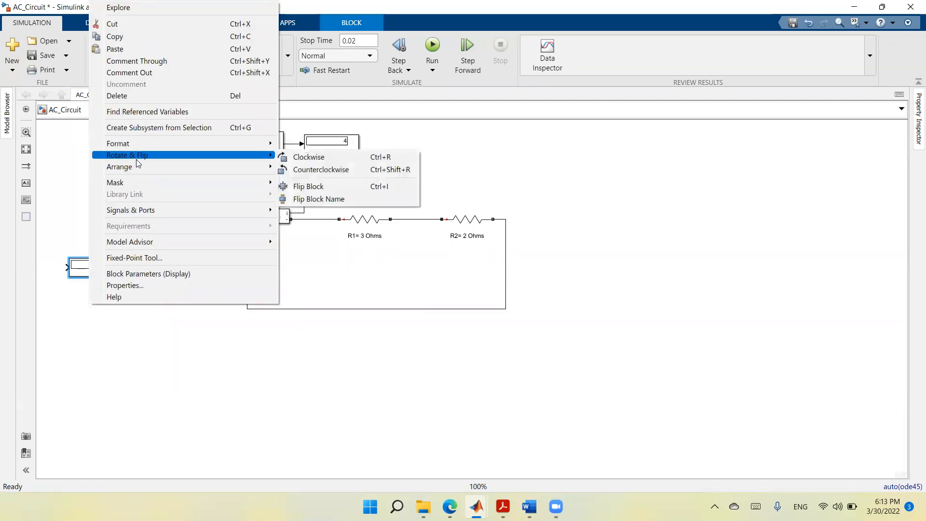
click(302, 187)
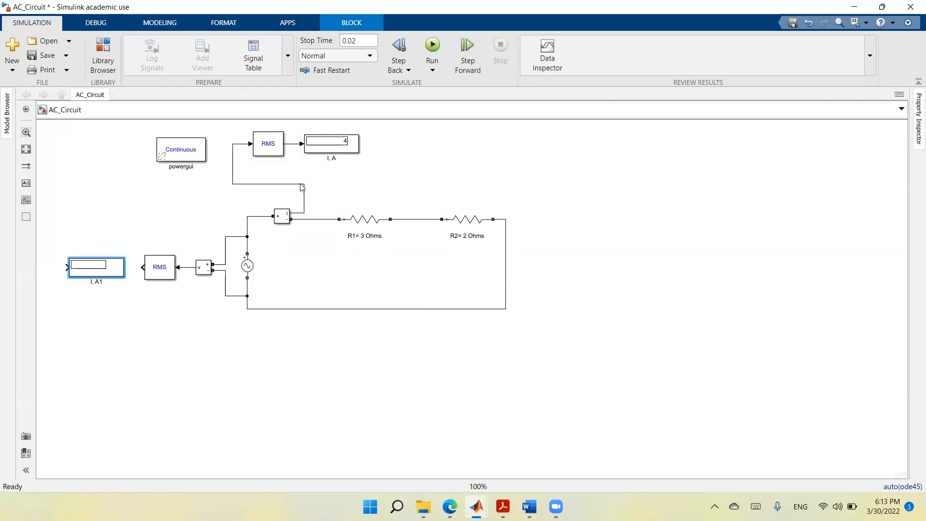
drag(125, 265, 142, 267)
Step: Rename the copied display "Vs, V"
click(95, 282)
triple_click(94, 282)
text(Vs, V)
click(166, 370)
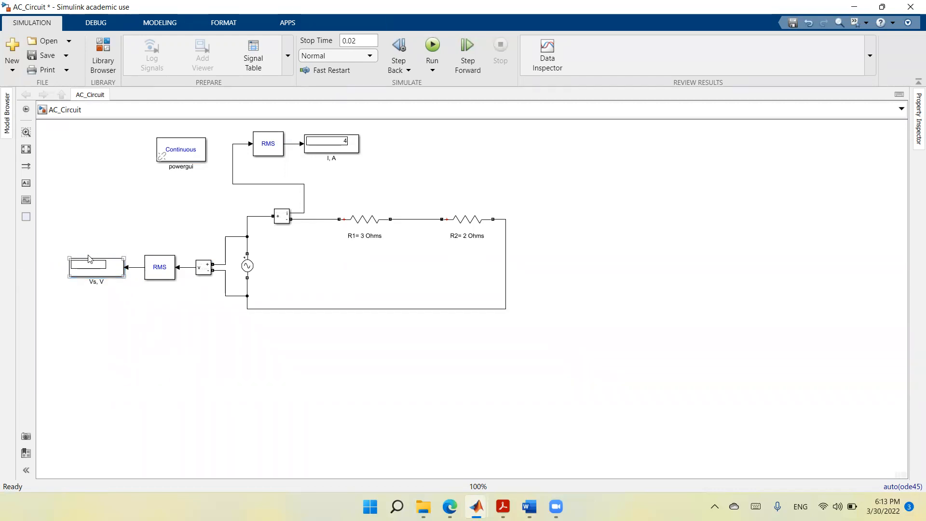
Step: Run the simulation and check the AC voltage source's parameters without changing them
click(161, 263)
click(433, 49)
double_click(247, 268)
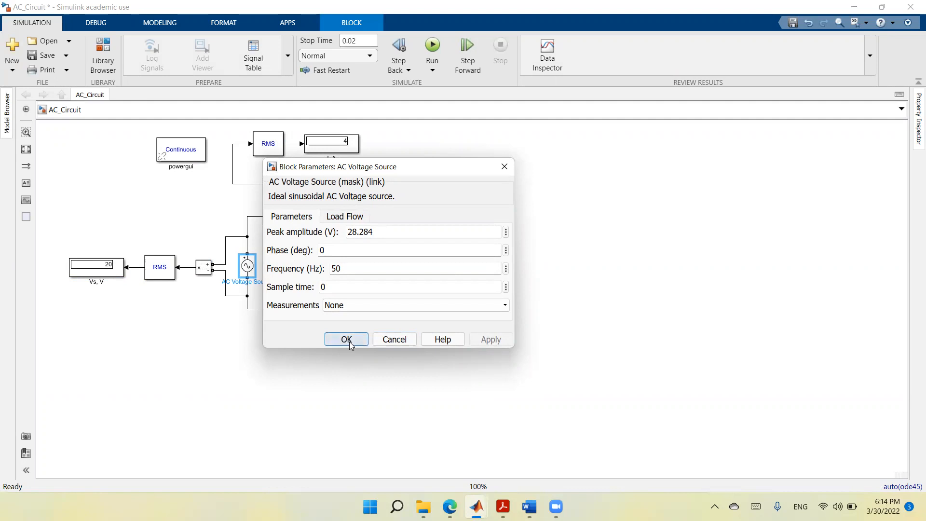
click(394, 340)
click(327, 381)
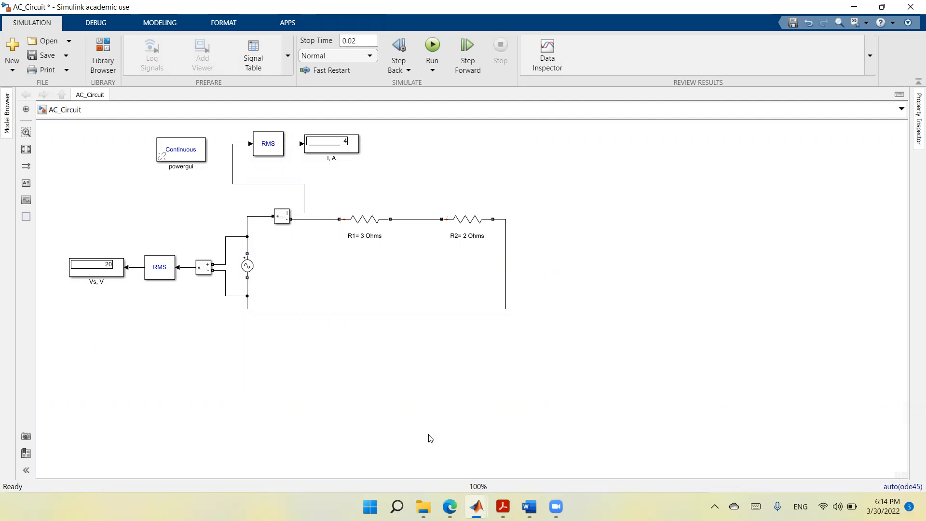
Step: Add a Voltage Measurement block to the model and place it above resistor R1
double_click(536, 404)
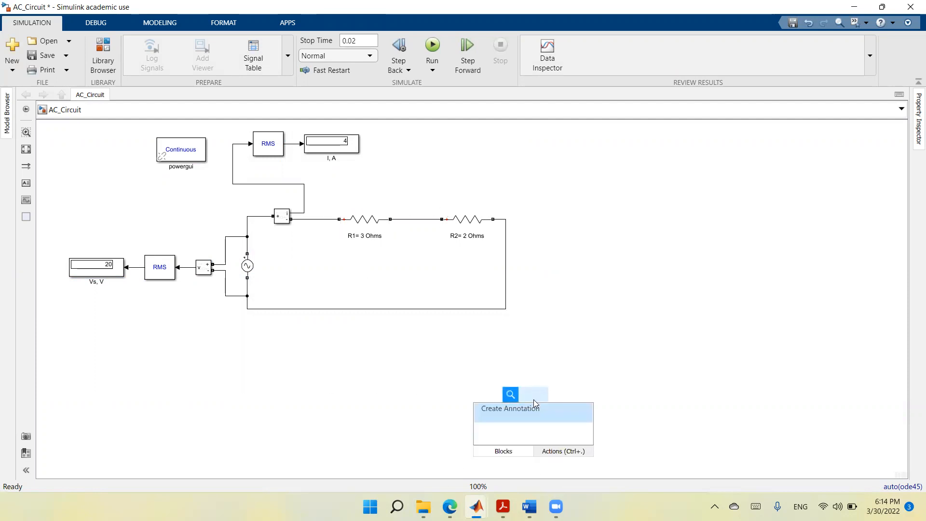
text(meas)
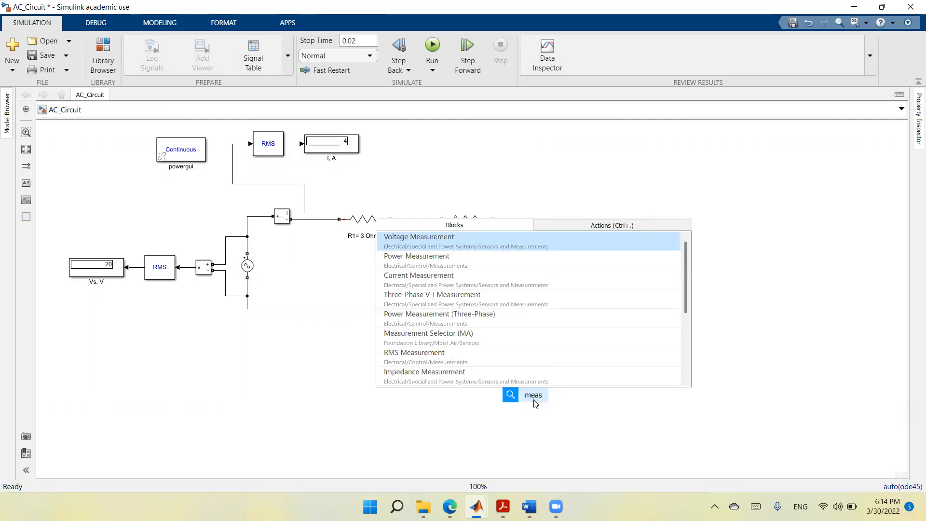
click(482, 243)
drag(539, 400, 373, 192)
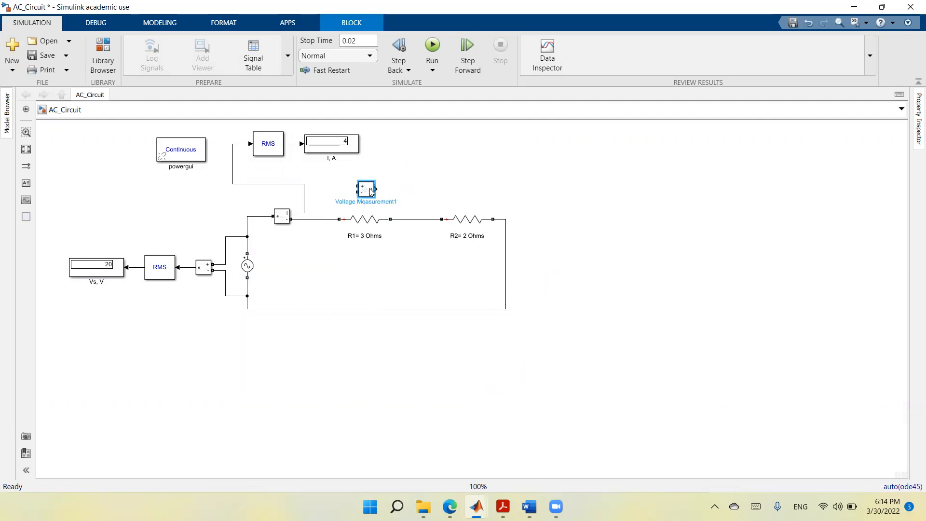
Step: Rotate the new voltage measurement block clockwise three times so its output points up and its terminals face R1
right_click(371, 192)
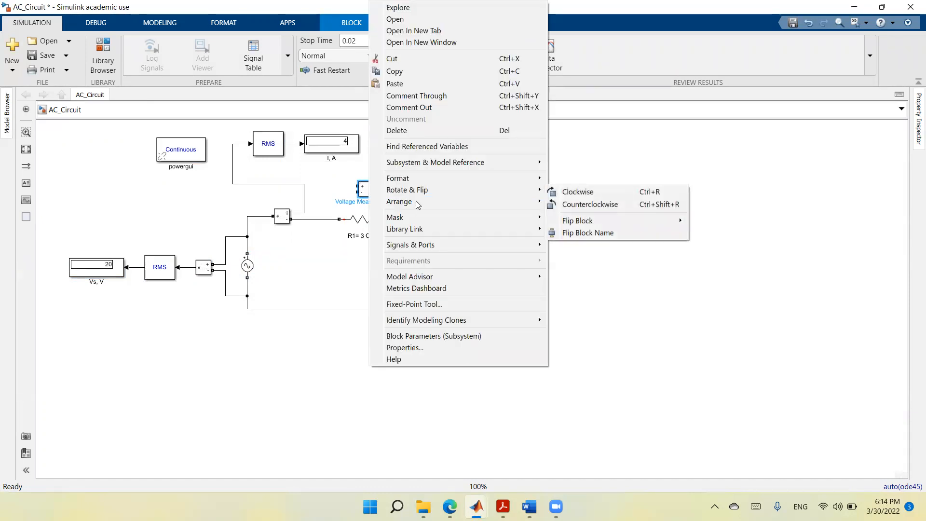
click(578, 192)
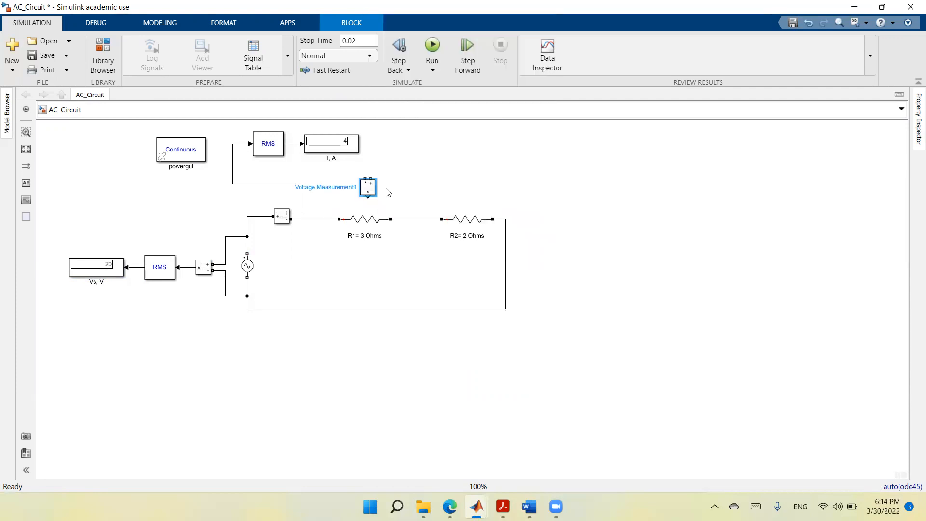
right_click(369, 191)
mouse_move(419, 189)
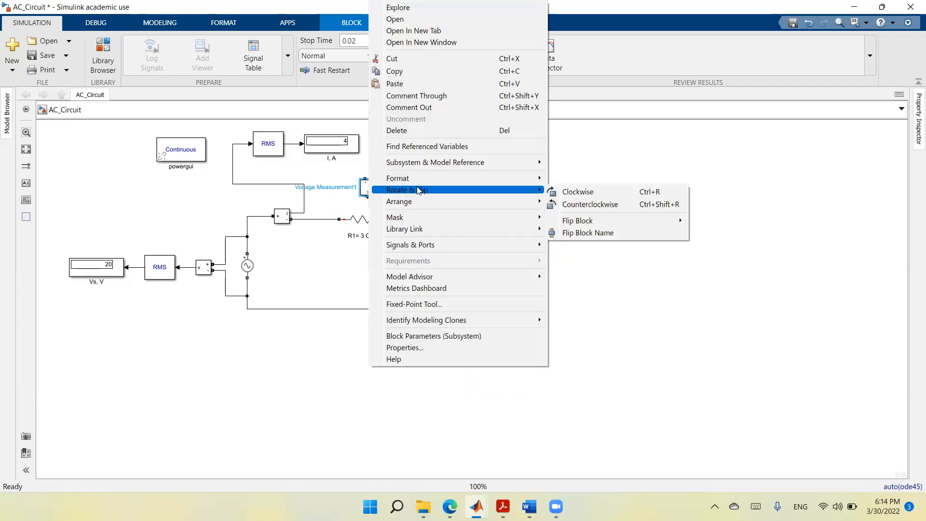
click(567, 192)
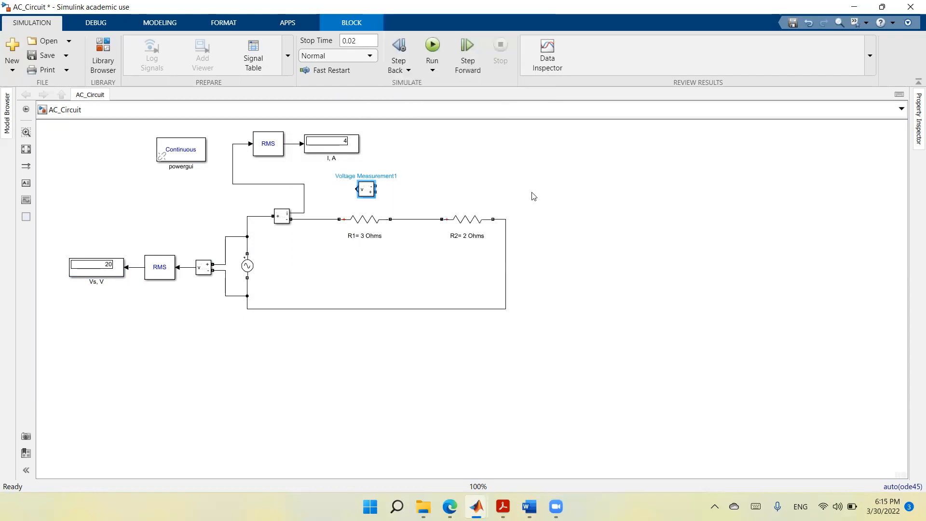
right_click(369, 191)
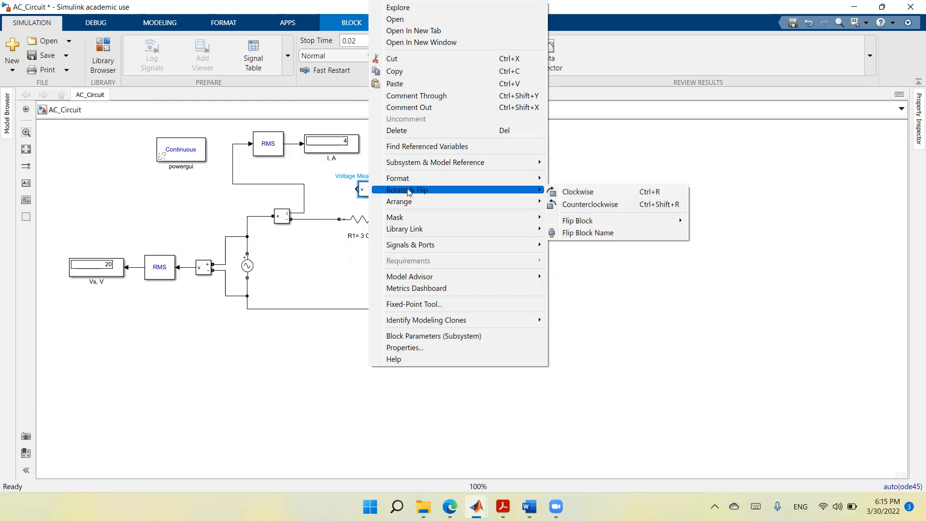
click(575, 193)
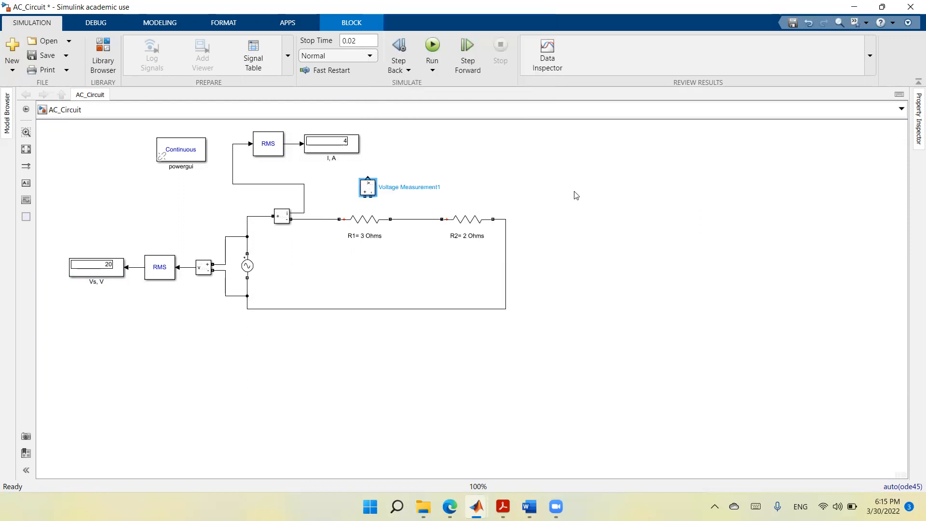
Step: Wire the voltage measurement across R1 and shift the "I, A" display and its RMS block slightly left
mouse_move(365, 195)
mouse_down()
mouse_move(322, 209)
mouse_move(327, 218)
mouse_up()
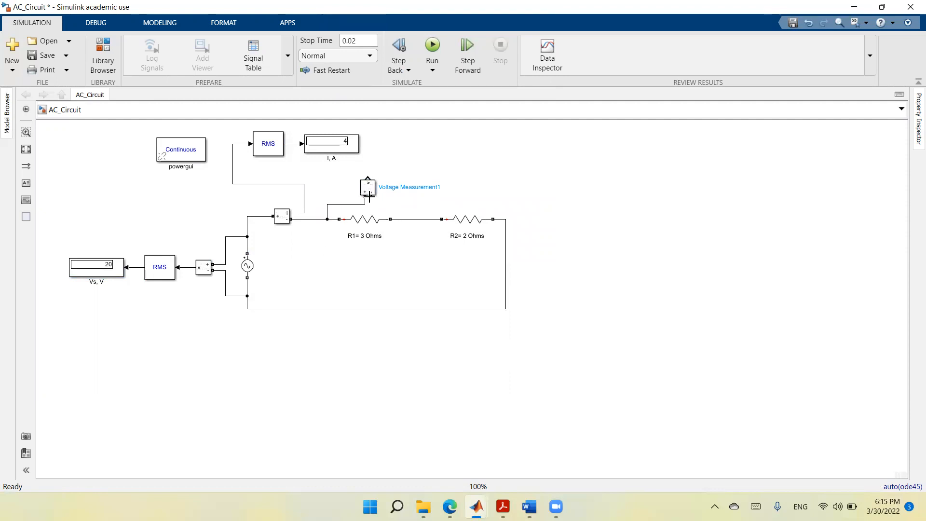
drag(382, 207, 402, 219)
drag(352, 153, 344, 150)
drag(275, 147, 272, 151)
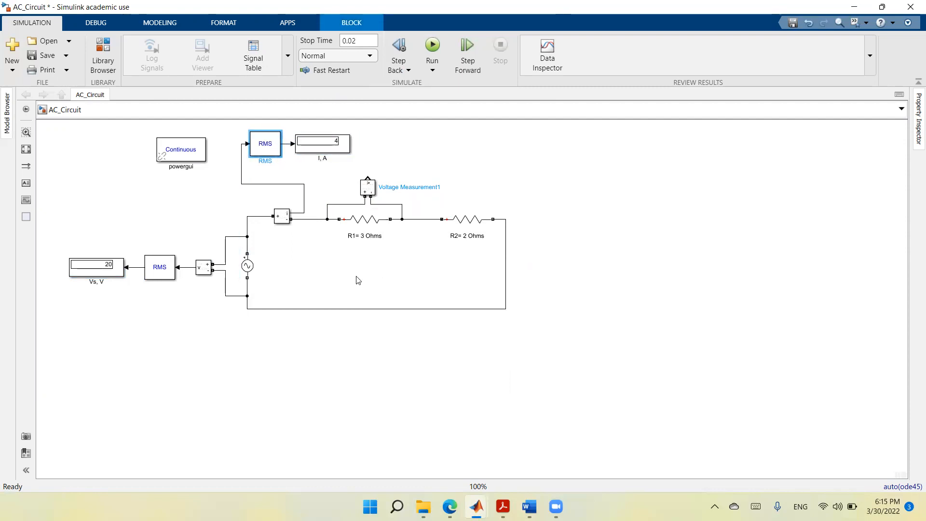
Step: Duplicate the "I, A" display above R1 and connect its input to the R1 voltage measurement's output
click(329, 151)
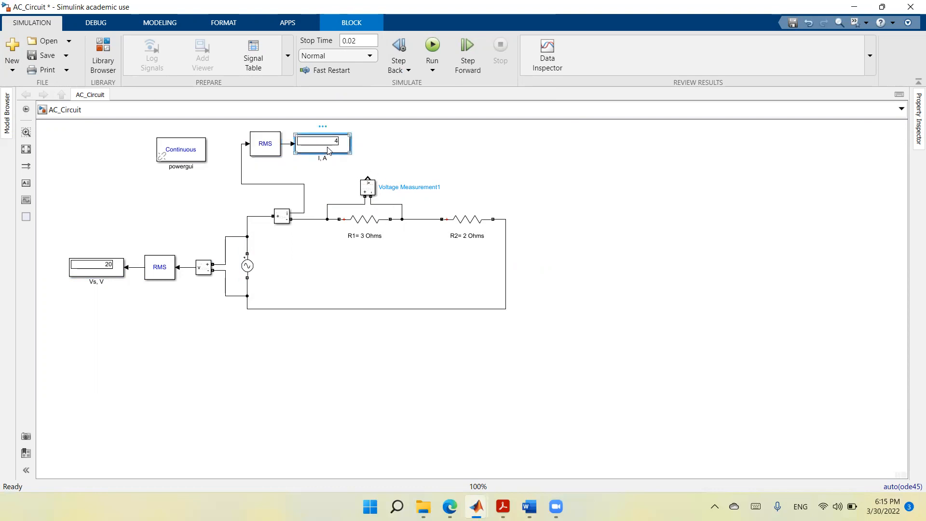
right_click(329, 151)
click(373, 179)
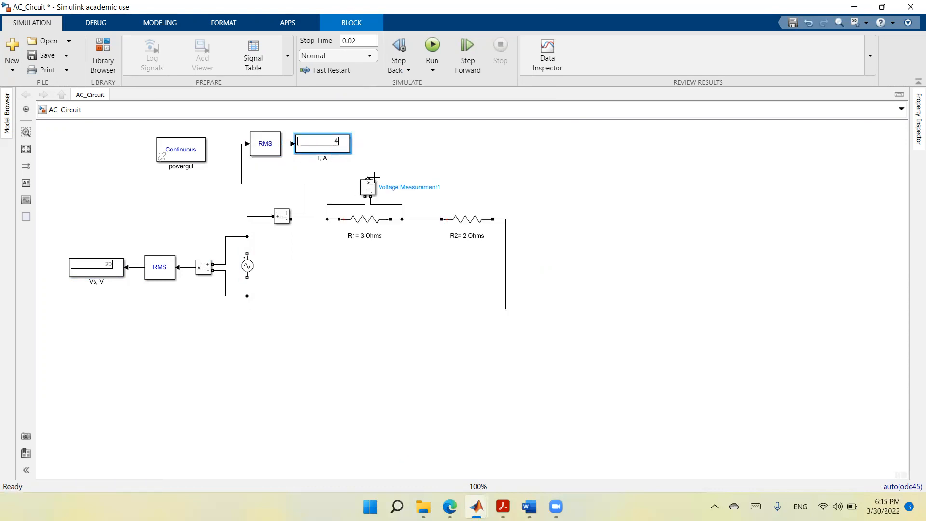
right_click(526, 436)
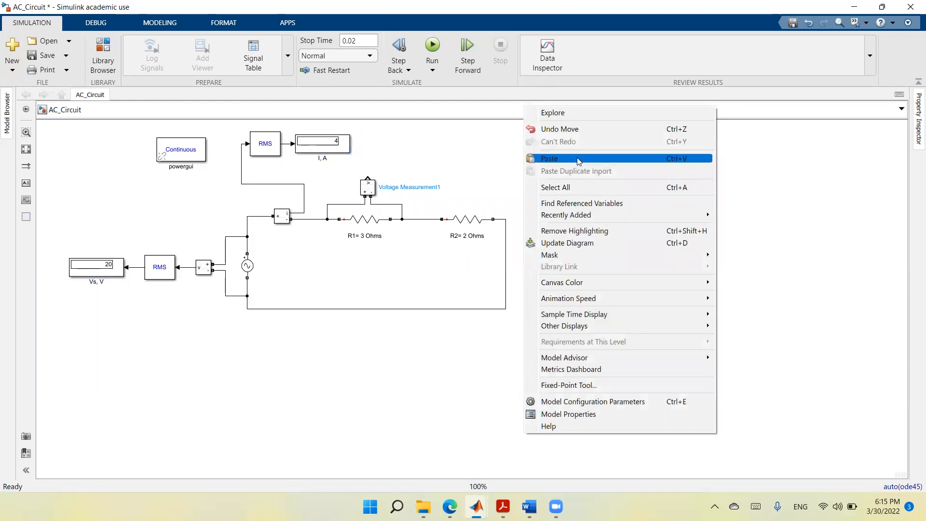
click(578, 160)
mouse_move(564, 449)
mouse_down()
mouse_move(569, 172)
mouse_move(475, 146)
mouse_move(362, 148)
mouse_move(368, 180)
mouse_up()
Step: Rename the copied display above R1 "VR1, V"
click(404, 158)
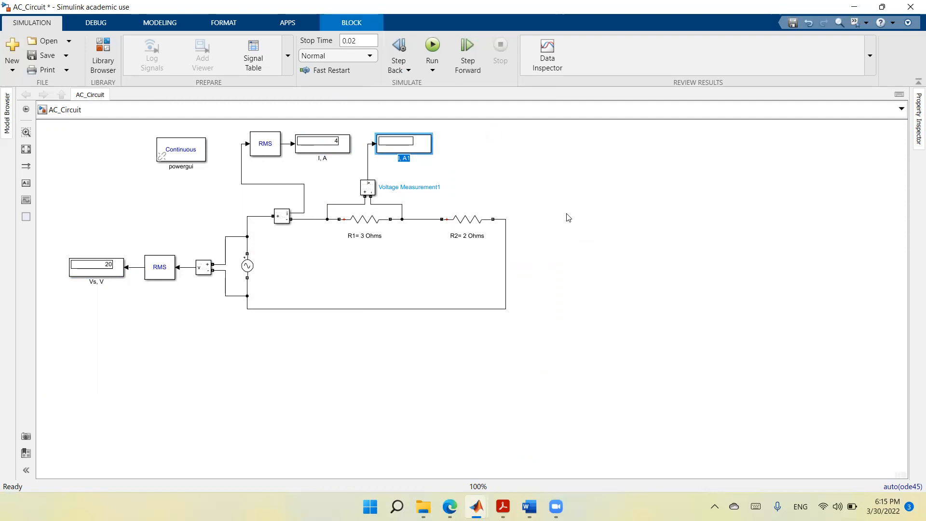
text(VR1, V)
click(494, 374)
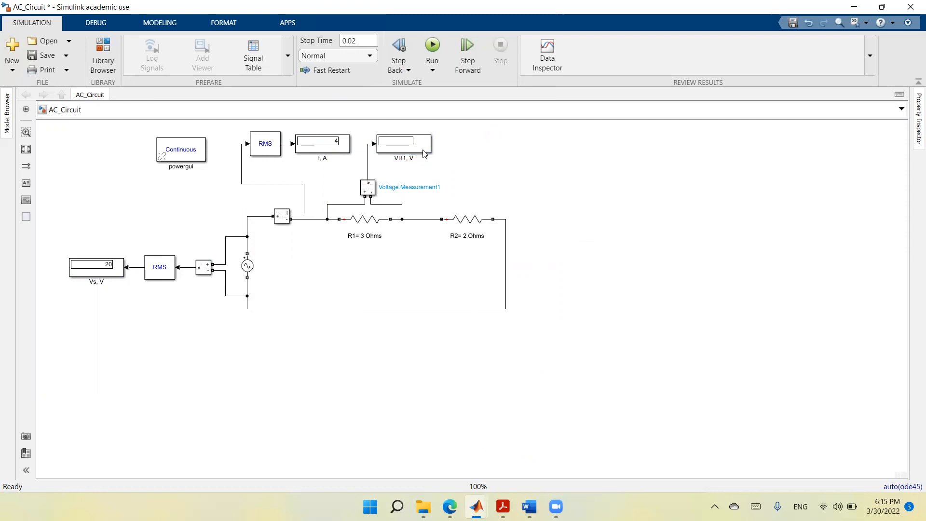
Step: Duplicate the "VR1, V" display together with its signal line and voltage measurement block
click(403, 152)
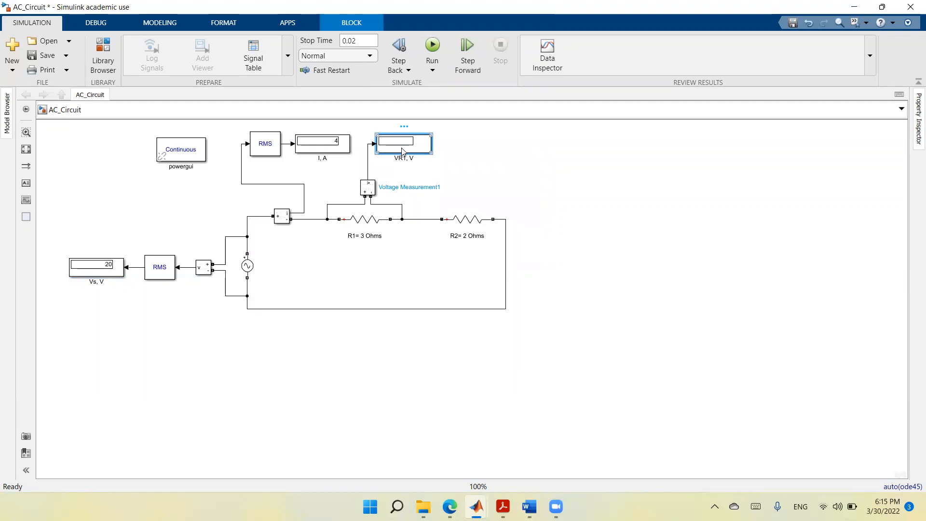
shift+click(368, 163)
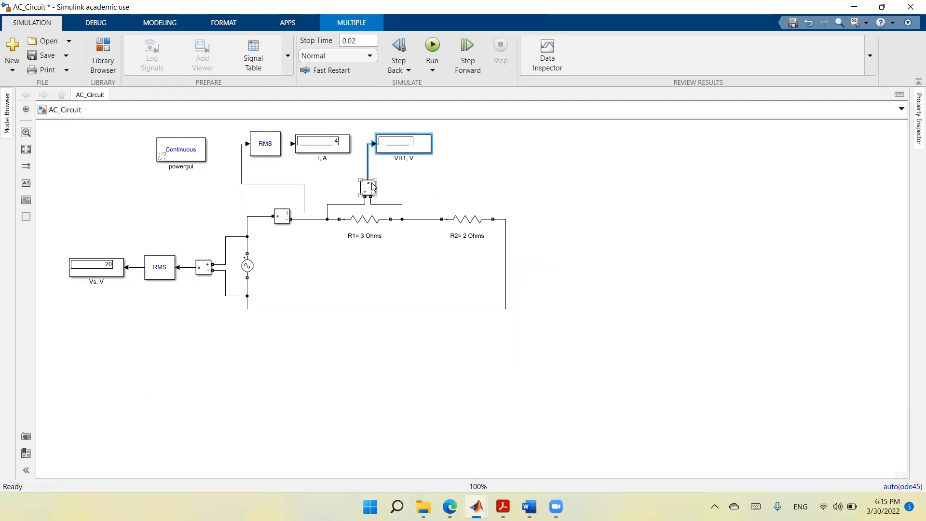
shift+click(366, 193)
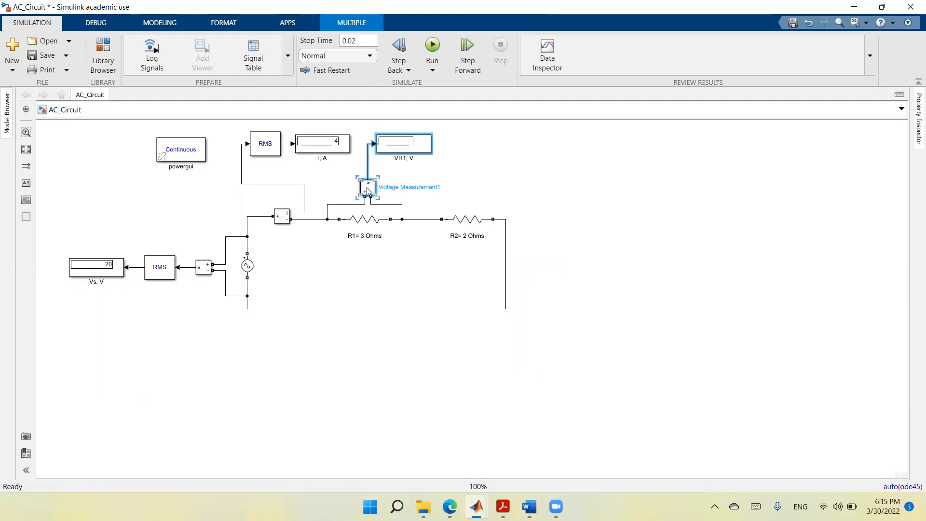
right_click(391, 149)
click(410, 168)
right_click(680, 230)
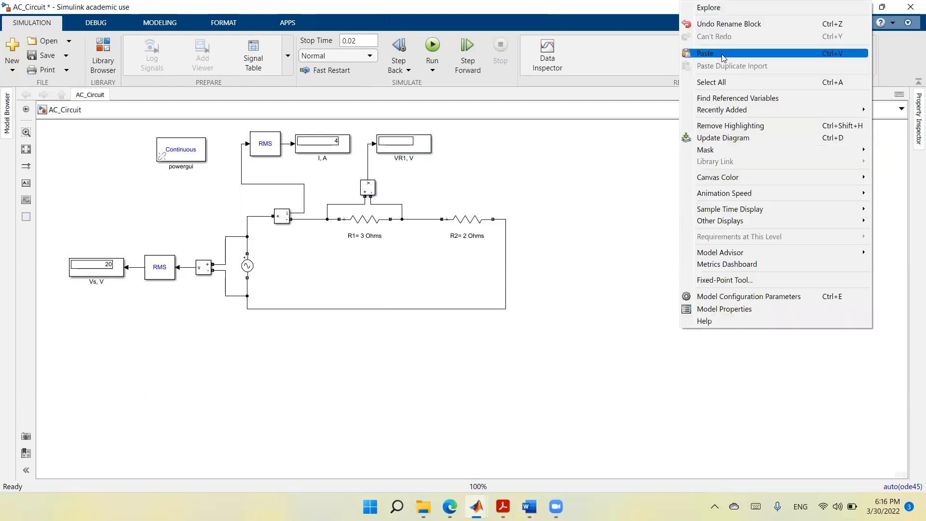
click(724, 55)
Step: Move the duplicated display and voltage measurement group above resistor R2, level with the R1 group
key(Up)
key(Up)
key(Up)
key(Up)
key(Up)
key(Up)
key(Up)
key(Up)
key(Up)
key(Up)
key(Up)
key(Up)
key(Up)
key(Up)
key(Up)
key(Up)
key(Up)
key(Up)
key(Up)
key(Up)
key(Left)
key(Left)
key(Left)
key(Left)
key(Left)
key(Left)
key(Left)
key(Left)
key(Left)
key(Left)
key(Left)
key(Left)
key(Left)
key(Left)
key(Left)
key(Left)
key(Left)
key(Left)
key(Left)
key(Left)
key(Left)
key(Left)
key(Up)
key(Up)
key(Left)
key(Left)
key(Left)
key(Left)
key(Left)
key(Left)
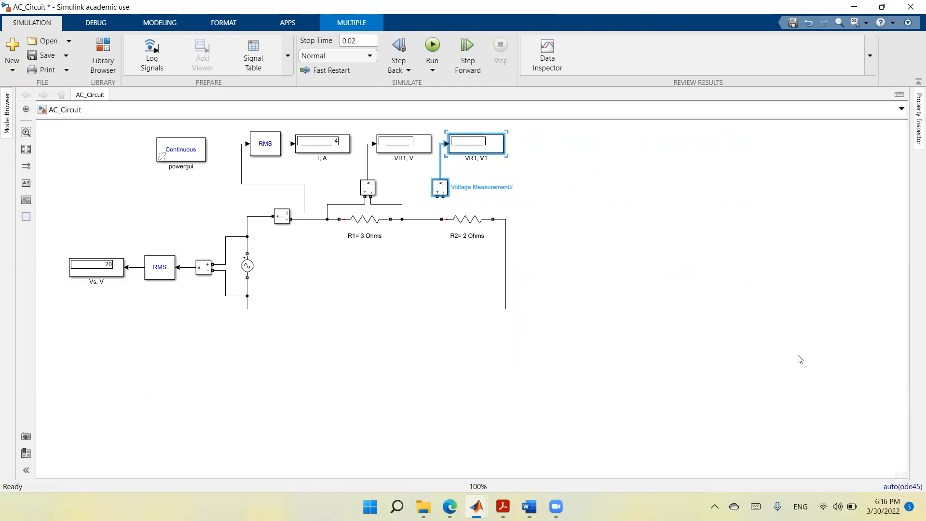
key(Right)
key(Right)
key(Right)
key(Right)
key(Right)
key(Right)
key(Right)
key(Right)
key(Right)
key(Right)
key(Right)
key(Right)
key(Left)
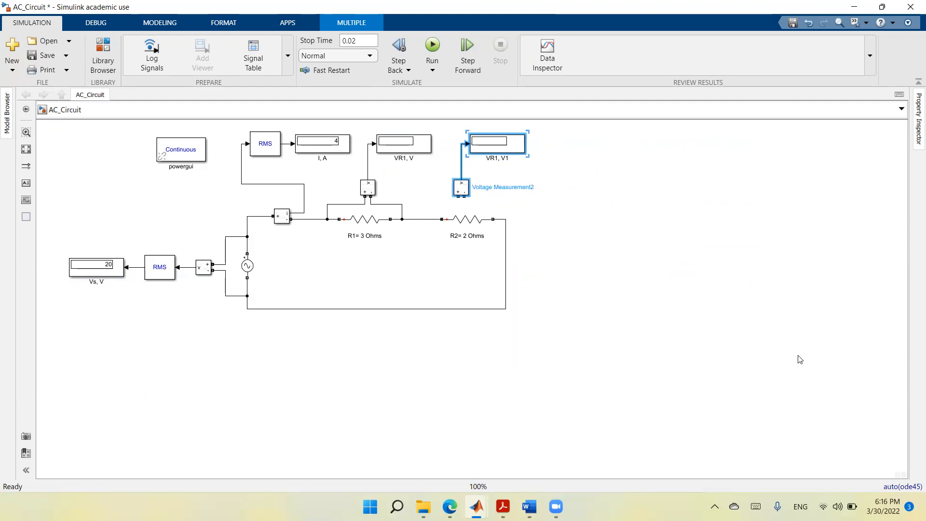
Step: Wire the duplicated voltage measurement across R2 and rename its display "VR2, V2"
click(551, 275)
drag(464, 197, 497, 220)
click(504, 152)
double_click(499, 158)
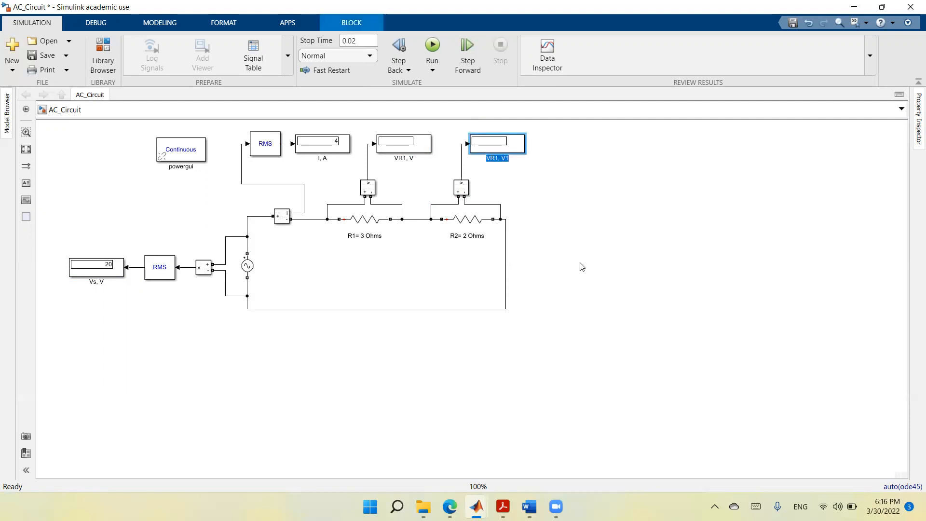
key(Escape)
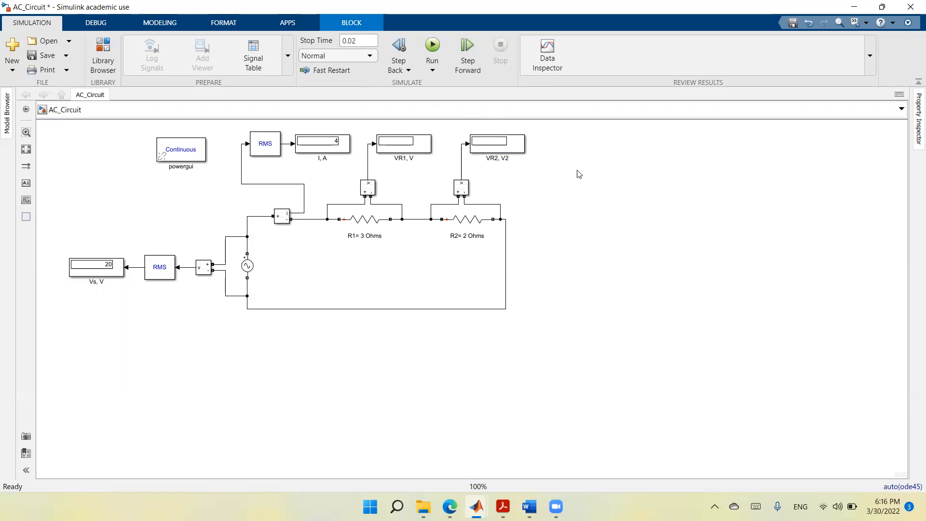
Step: Move the "VR1, V" and "VR2, V2" displays and the R2 voltage measurement to the right to make room for RMS blocks
drag(520, 154, 594, 156)
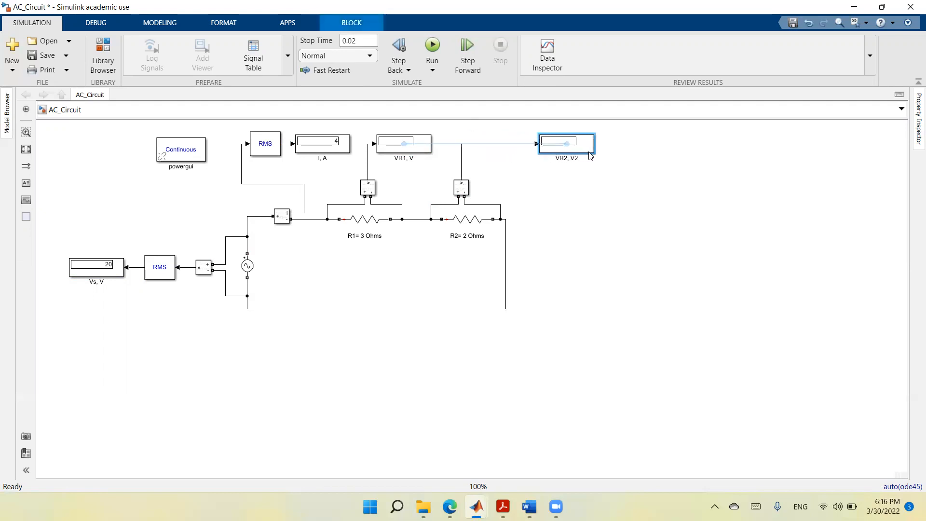
drag(414, 152, 438, 153)
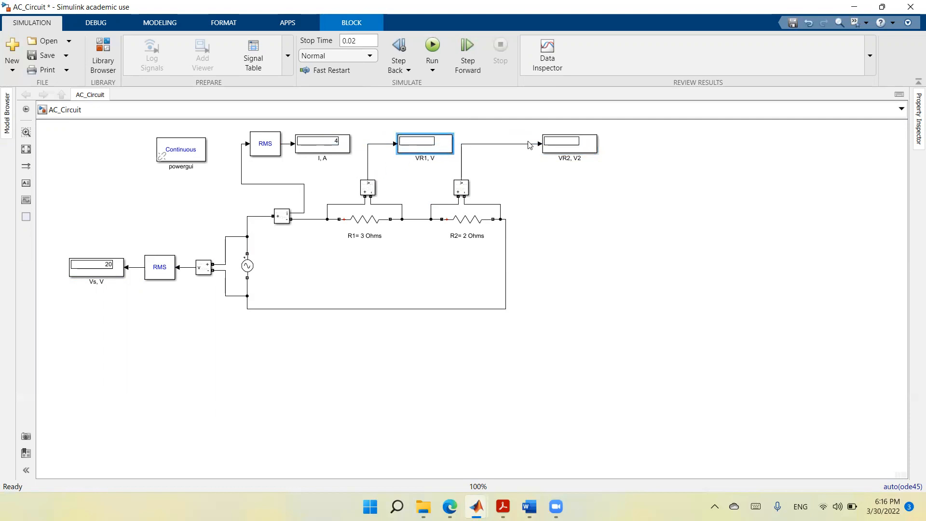
drag(463, 190, 478, 191)
drag(449, 154, 457, 155)
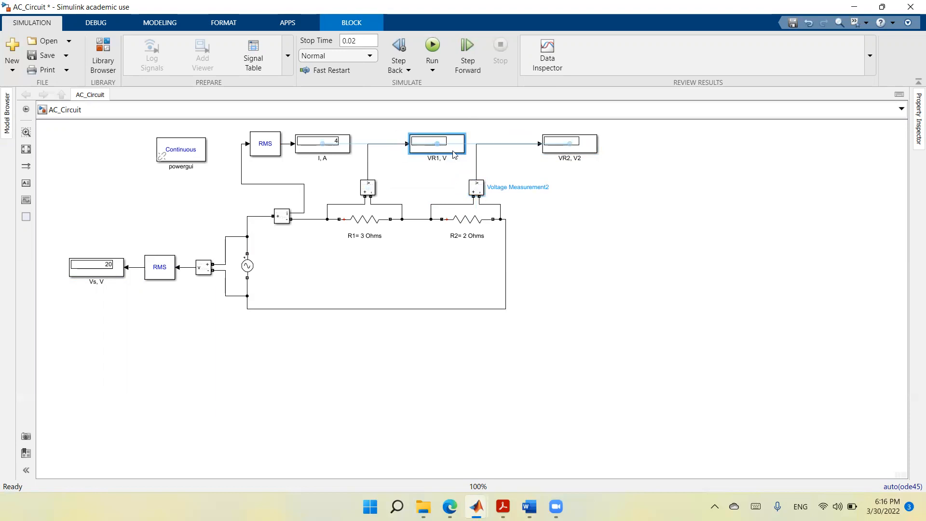
Step: Duplicate the current's RMS block and insert the copy between the R2 voltage measurement and the "VR2, V2" display
right_click(266, 148)
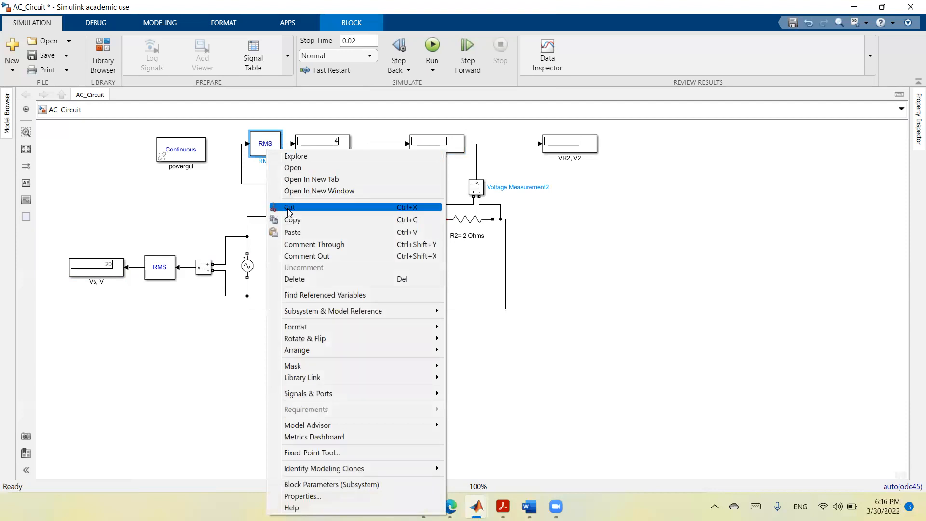
click(293, 220)
right_click(497, 437)
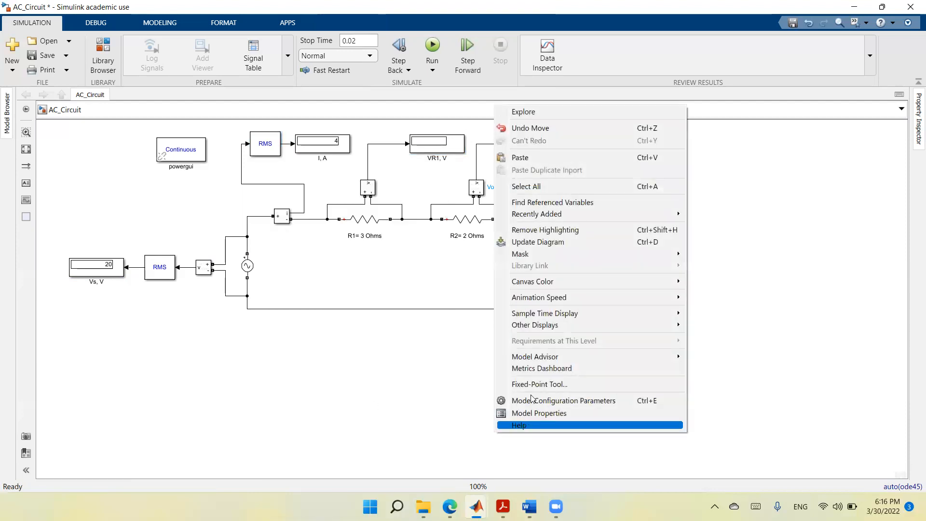
click(554, 160)
click(508, 456)
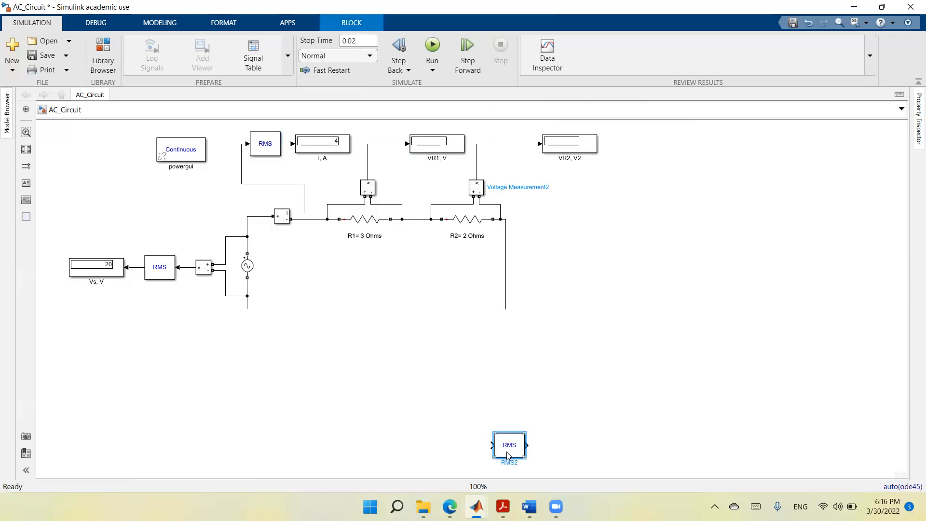
drag(508, 456, 384, 154)
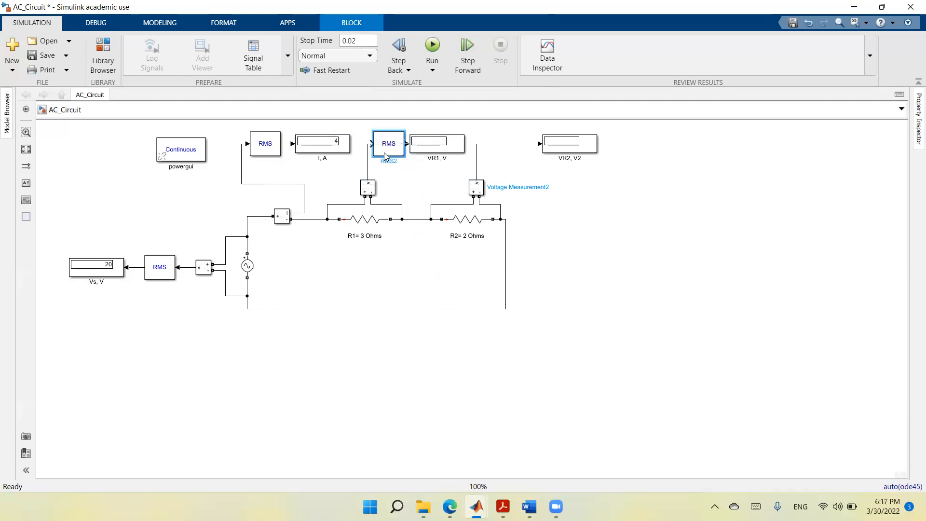
drag(385, 152, 503, 149)
click(598, 280)
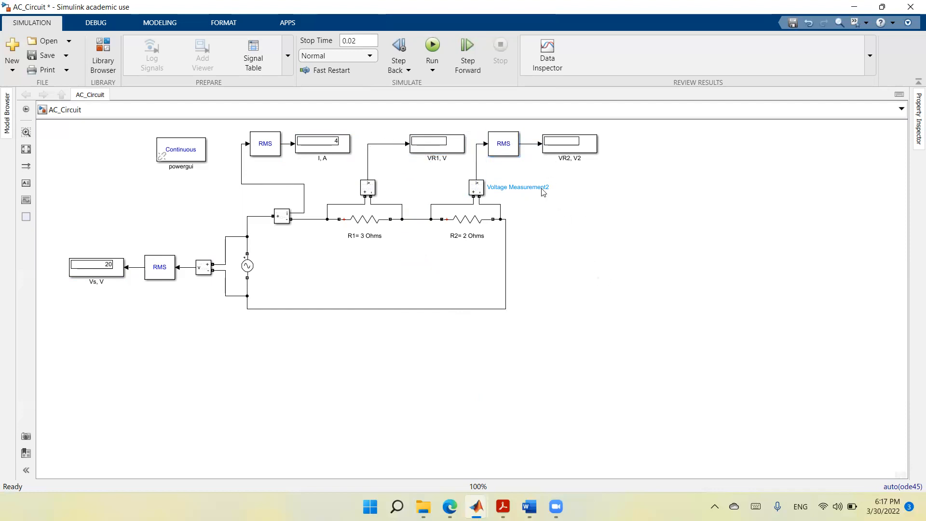
Step: Nudge the "VR1, V" display and the RMS block beside "VR2, V2" slightly to the right
drag(460, 150, 459, 151)
click(511, 153)
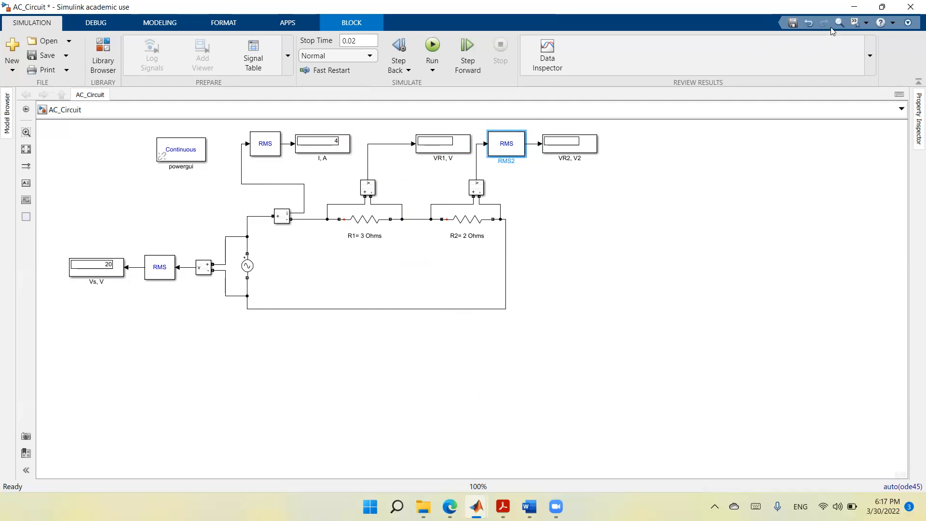
click(809, 24)
drag(504, 154, 512, 152)
Step: Duplicate the RMS block beside the "VR2, V2" display and place the copy just in front of the "VR1, V" display
right_click(512, 153)
click(555, 219)
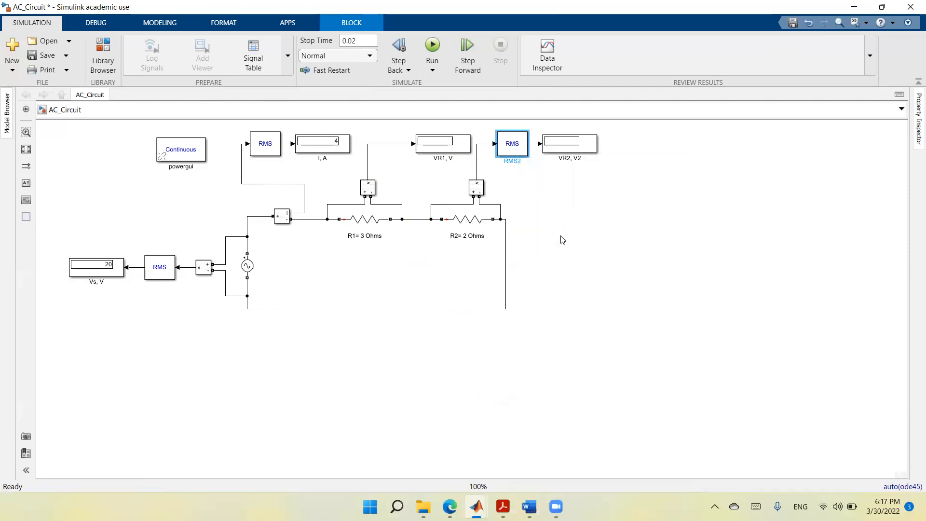
right_click(519, 407)
click(569, 129)
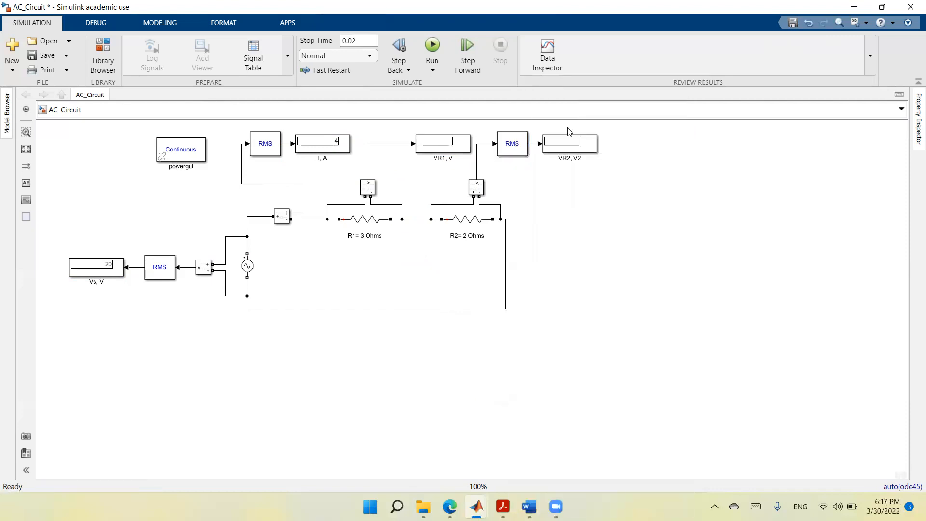
drag(533, 424, 391, 154)
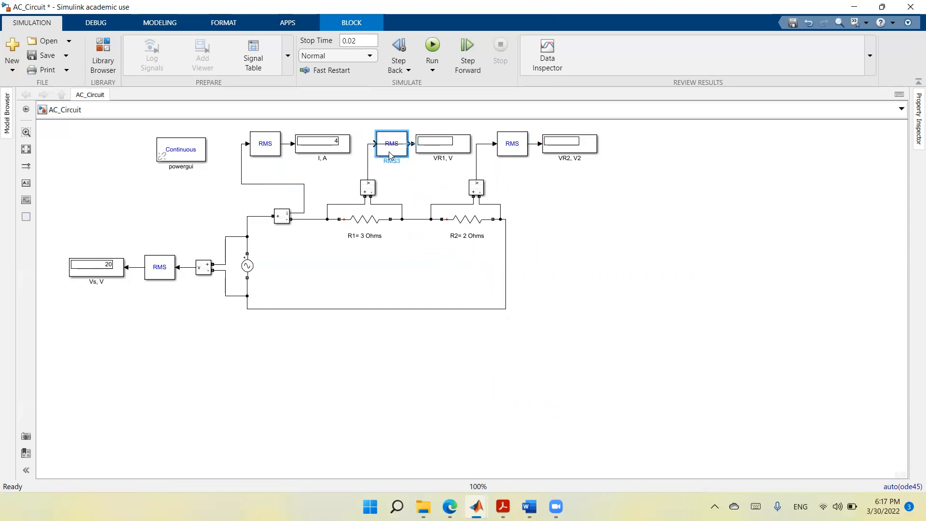
key(ctrl+z)
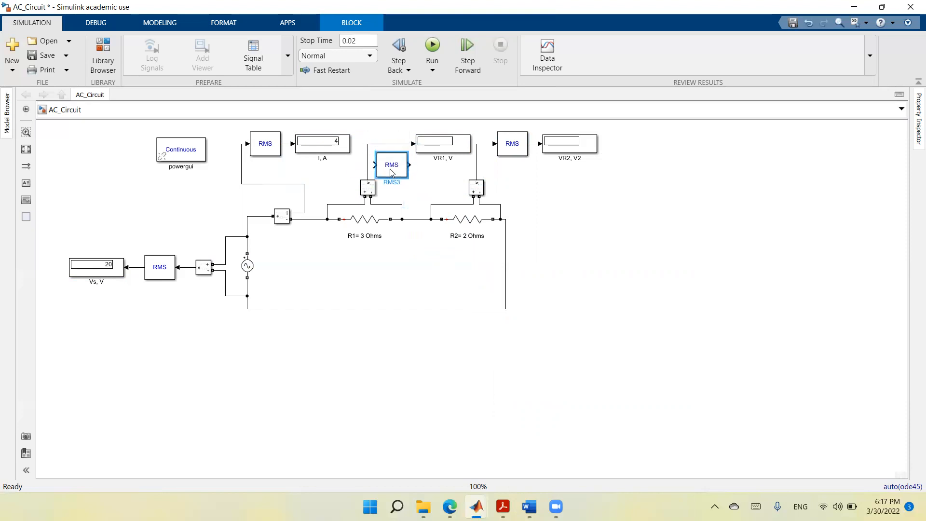
Step: Replace the direct line from the R1 voltage measurement to the "VR1, V" display with a connection through the RMS copy
click(380, 145)
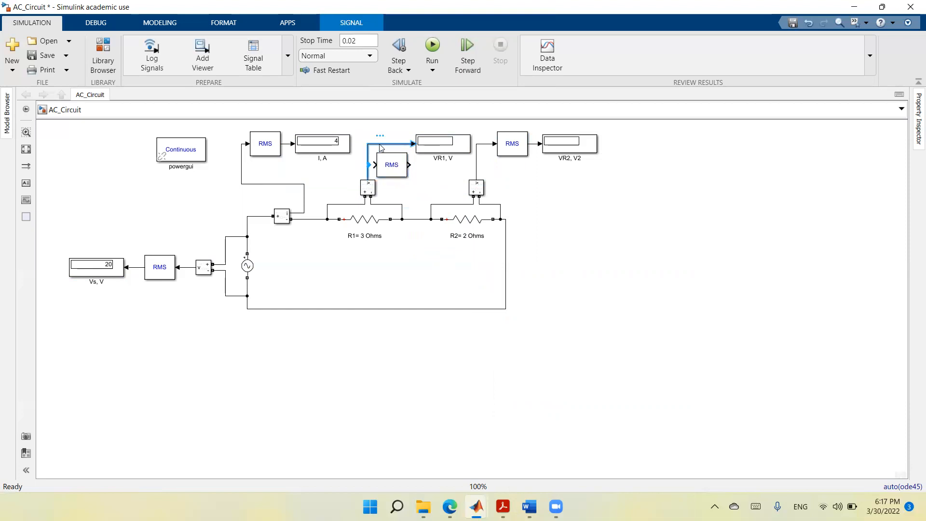
key(Delete)
drag(391, 168, 369, 177)
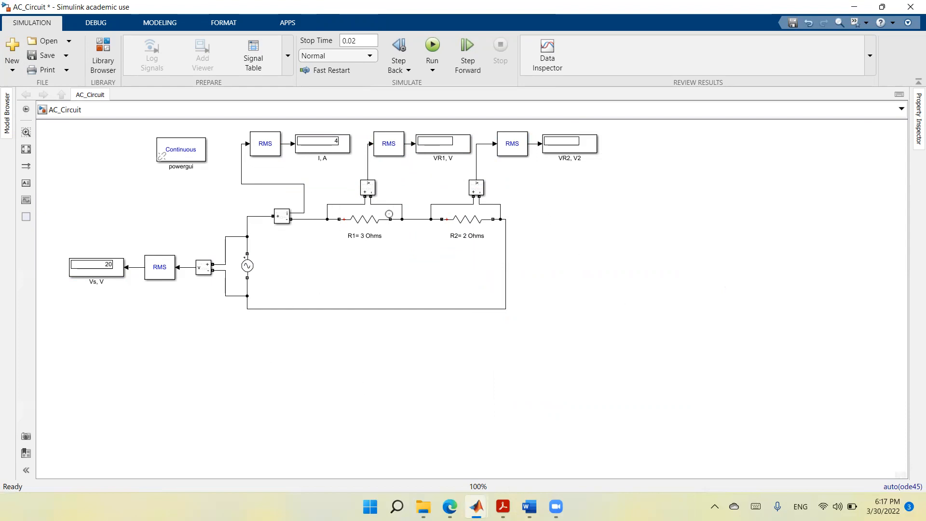
Step: Shift the vertical segment of the circuit's return wire and resistor R2 with its measurement junctions to the right
click(520, 155)
click(582, 217)
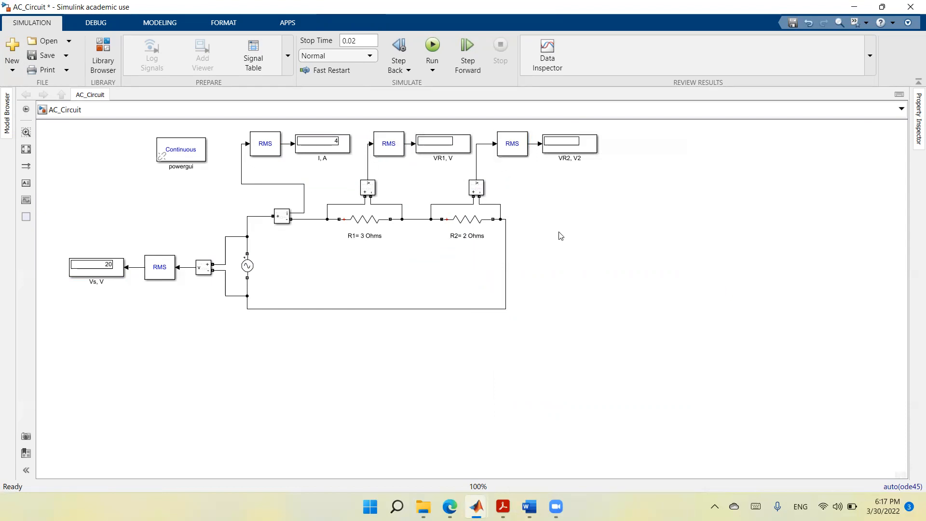
click(514, 156)
click(507, 266)
drag(508, 266, 556, 265)
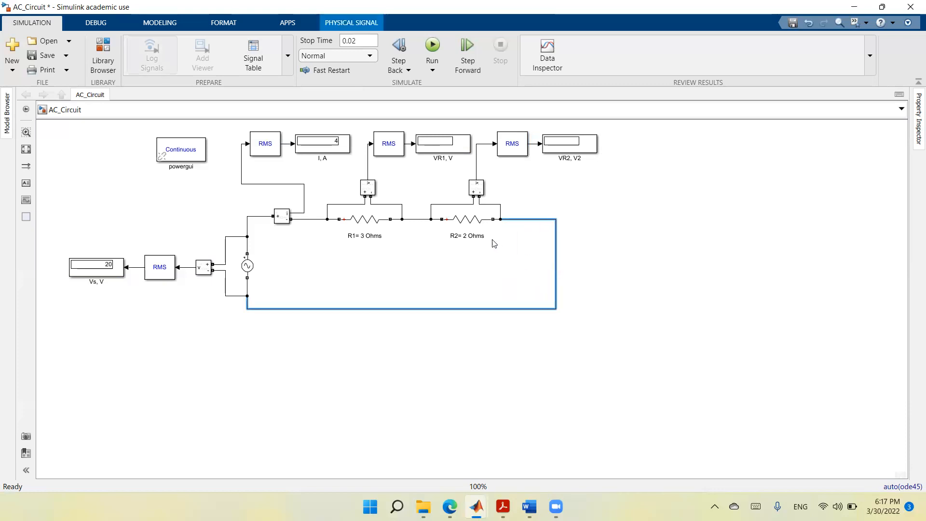
drag(474, 225, 444, 218)
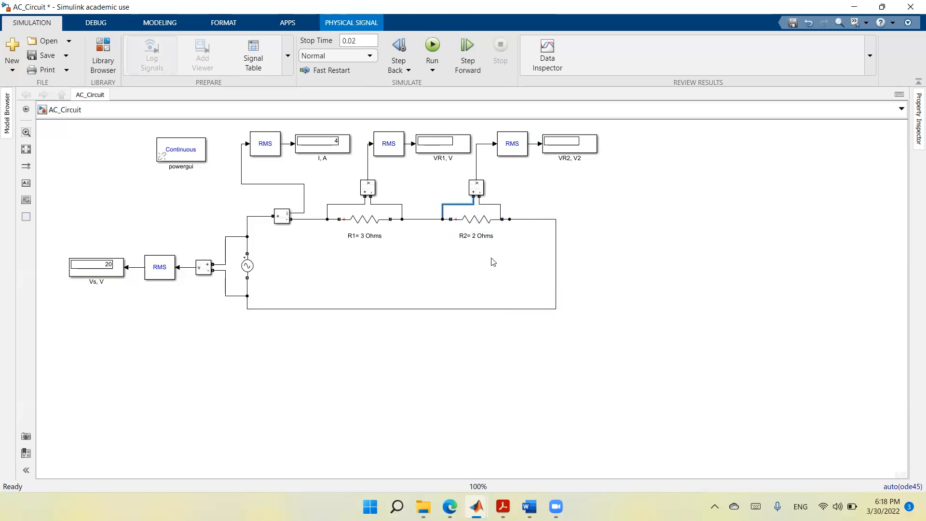
Step: Run the simulation to compute the RMS voltages across R1 and R2
click(665, 254)
click(432, 47)
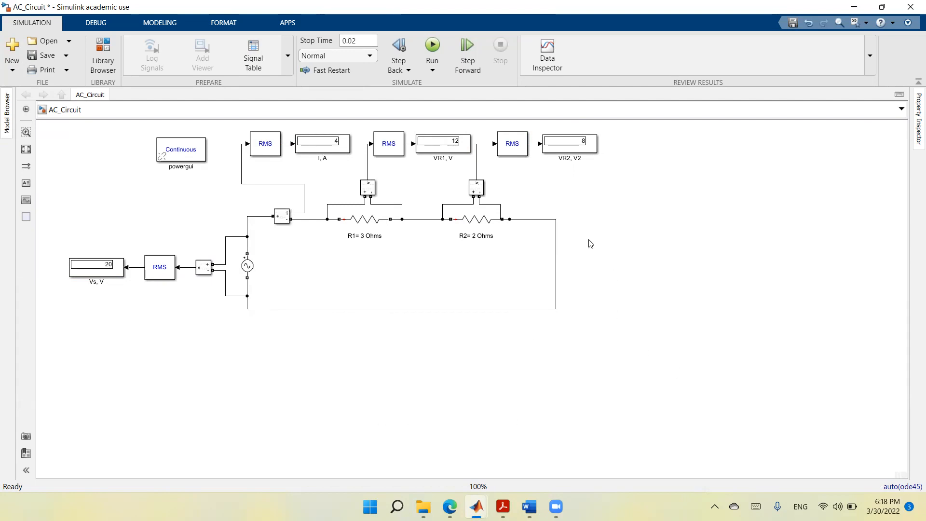
Step: Add a single-phase Power Measurement block and place it below the source voltage's RMS block
double_click(289, 411)
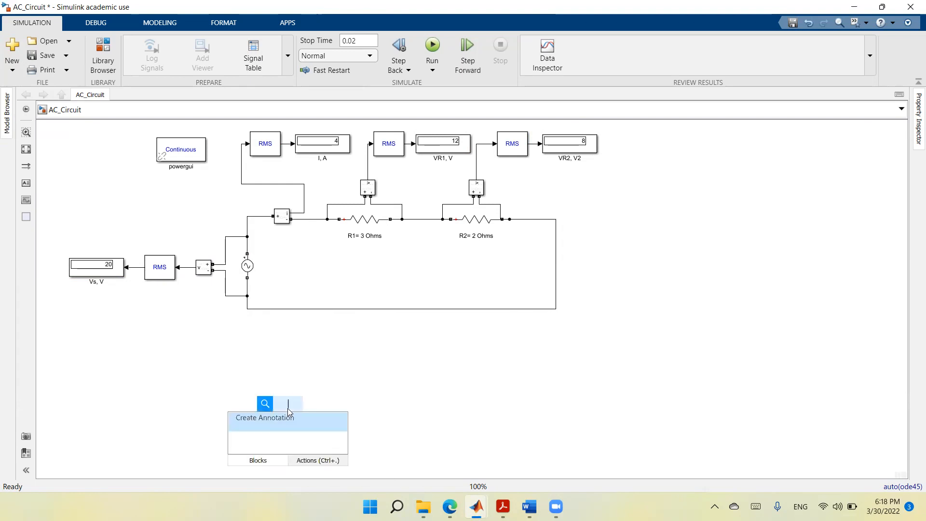
text(mea)
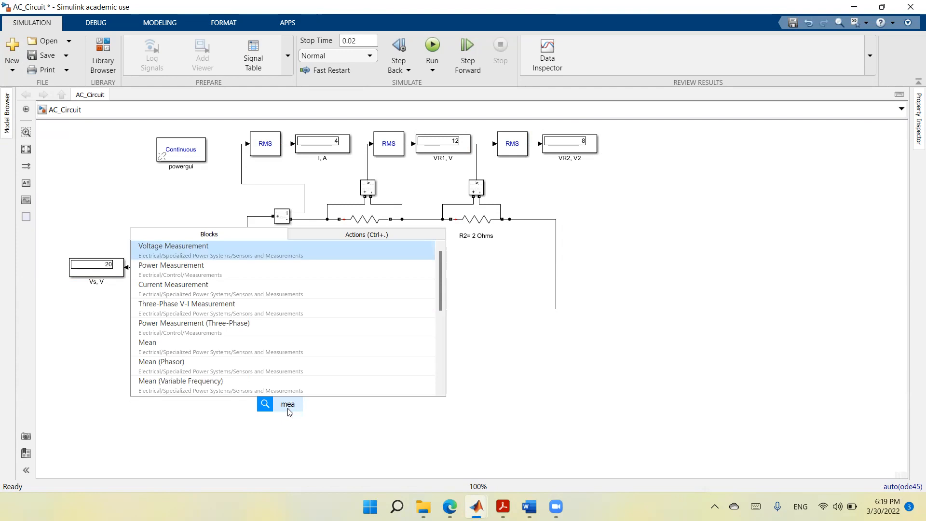
click(205, 269)
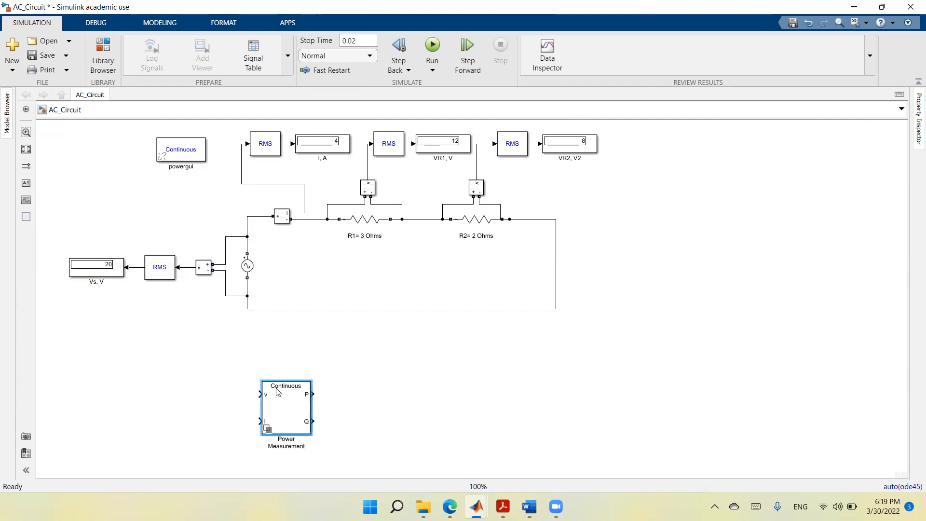
drag(272, 407, 173, 359)
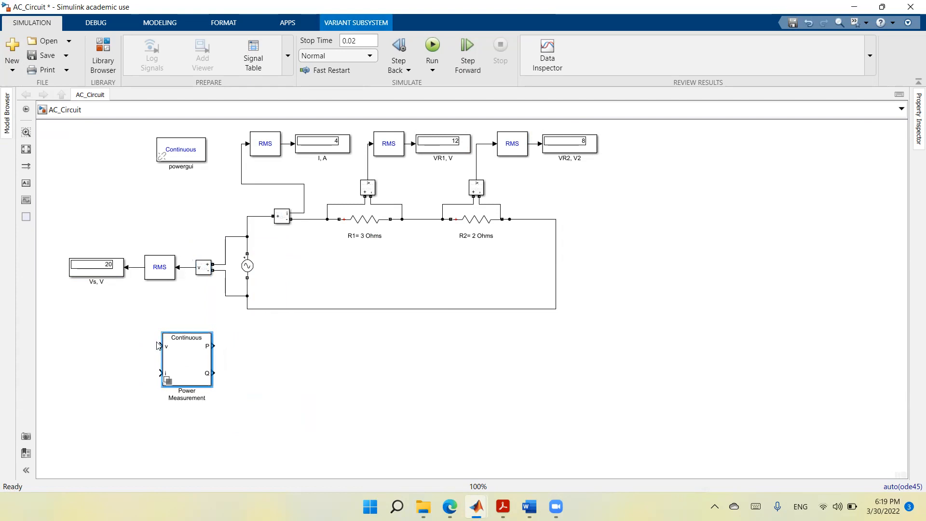
Step: Wire the Power Measurement's v input to the source voltage signal and its i input to the current signal, routed around the "Vs, V" display
drag(158, 346, 187, 268)
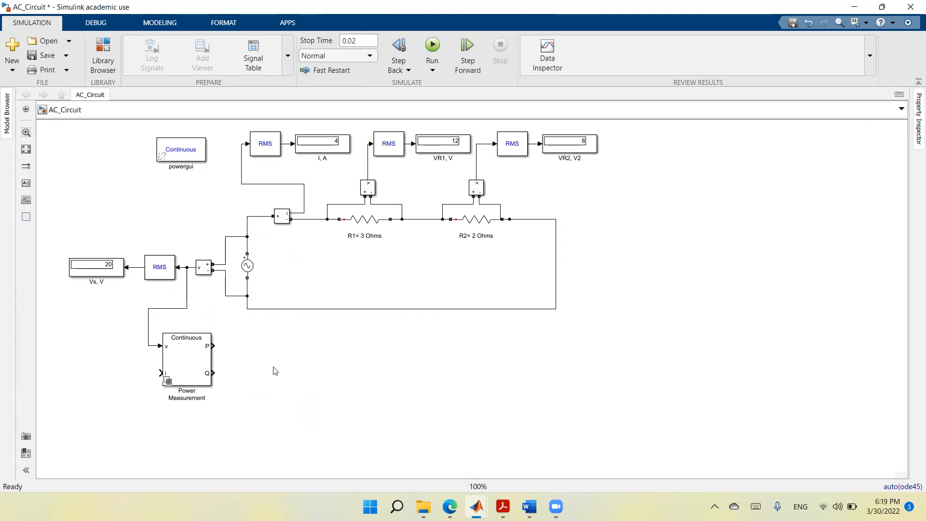
drag(159, 373, 241, 183)
drag(137, 226, 65, 246)
click(135, 432)
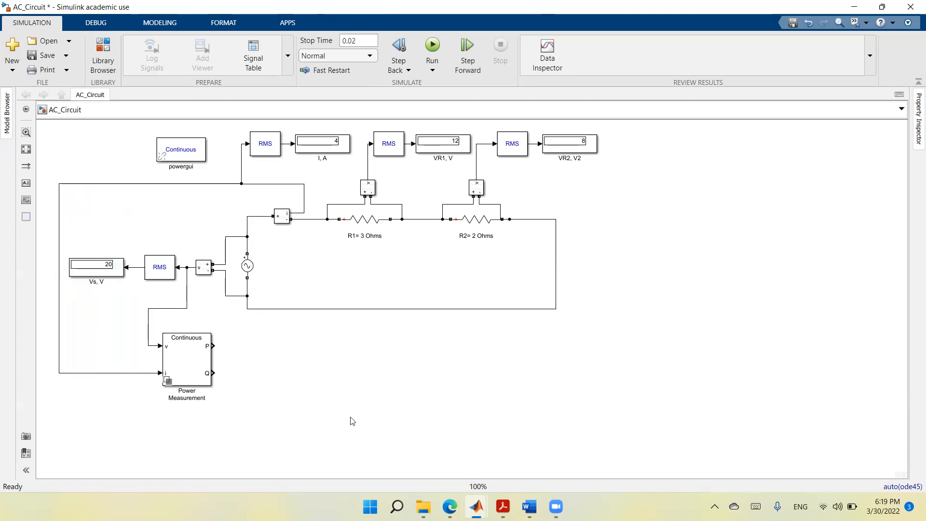
Step: Duplicate the "I, A" display, connect the copy to the Power Measurement's P output and rename it "Ps, W"
right_click(345, 153)
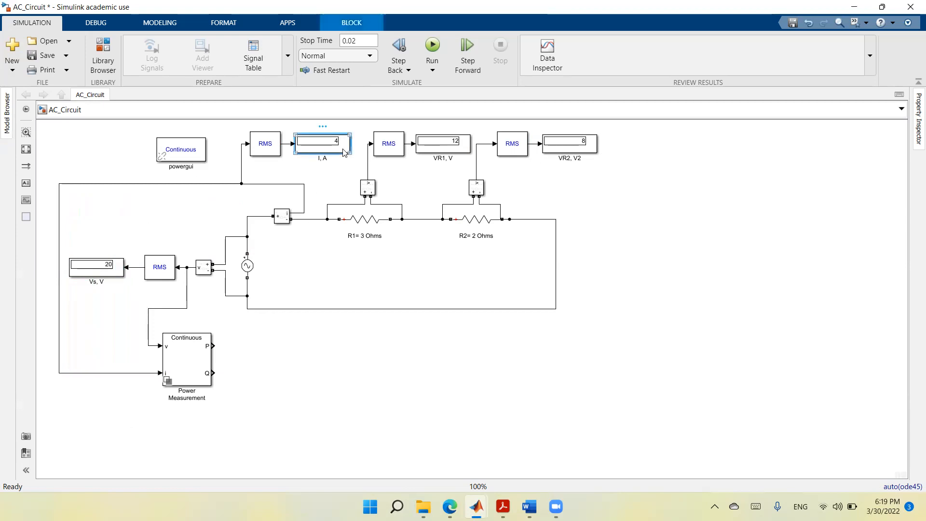
click(355, 185)
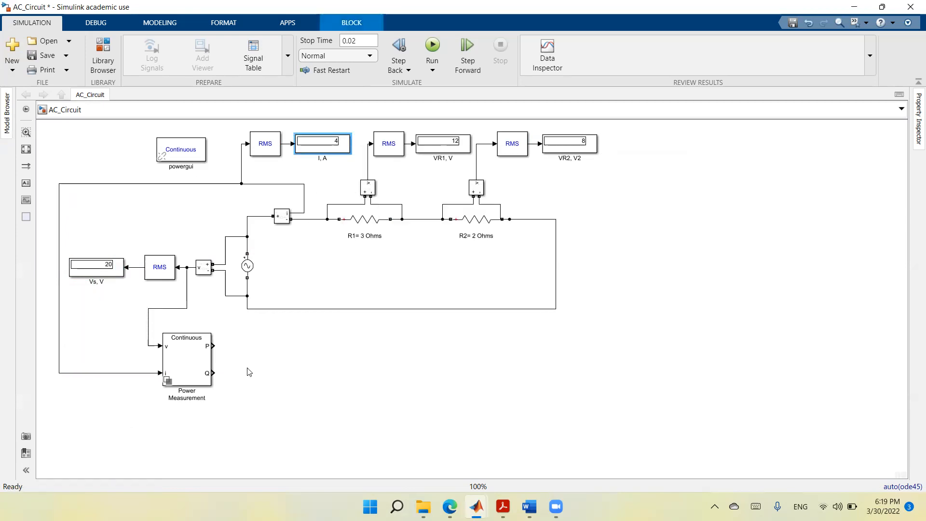
right_click(255, 377)
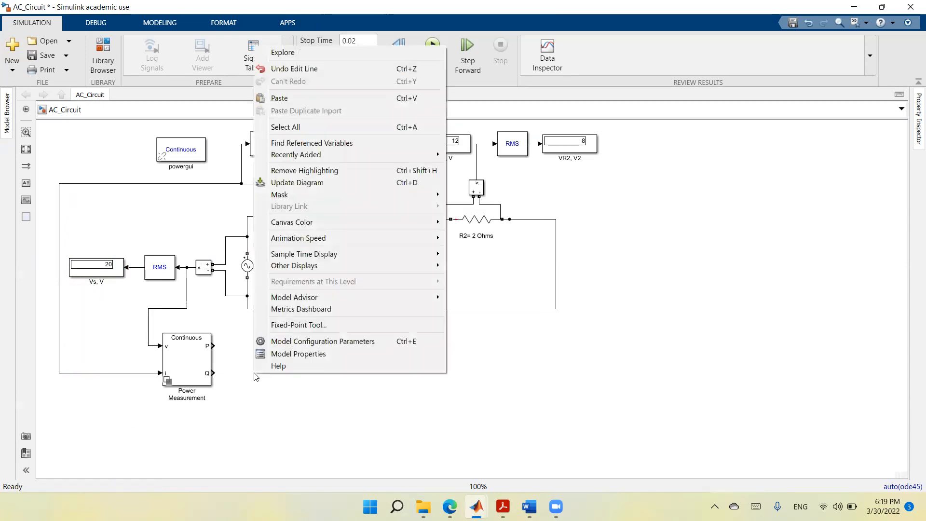
click(311, 99)
drag(268, 389, 243, 357)
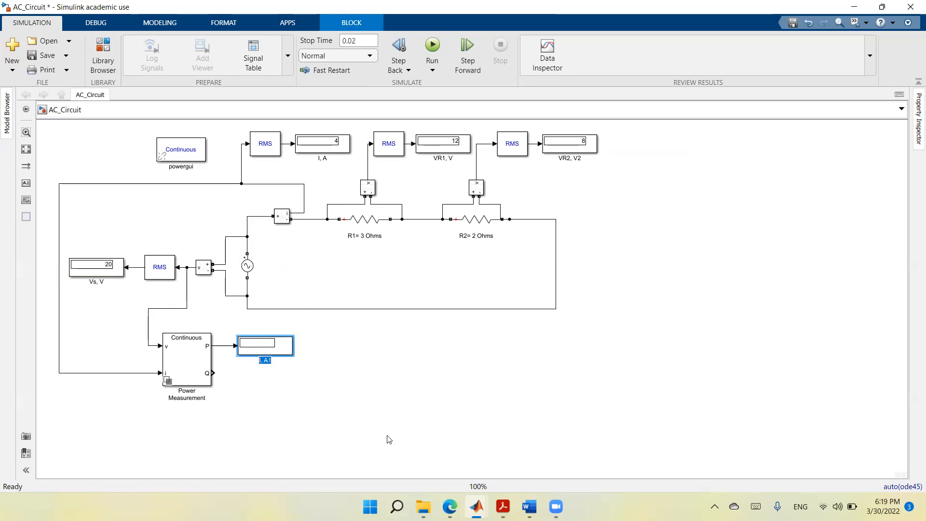
text(Ps, W)
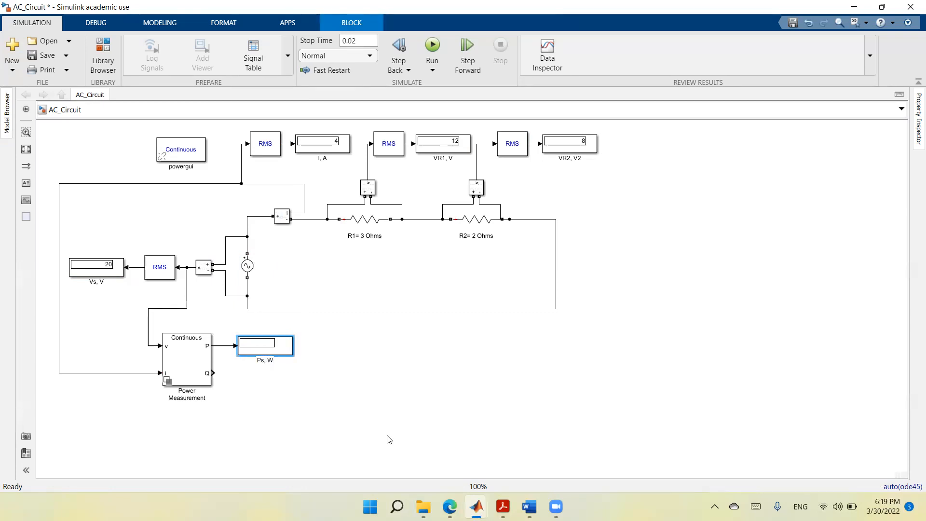
click(372, 435)
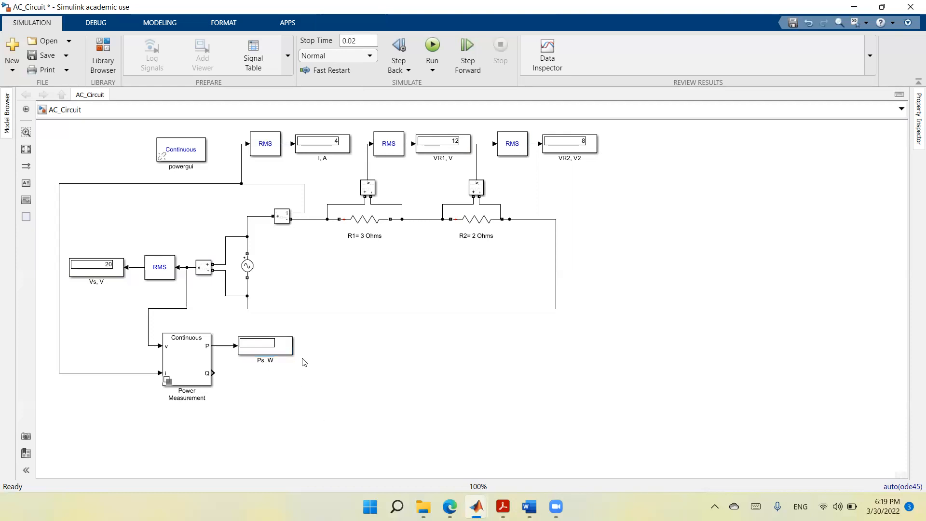
Step: Duplicate the "Ps, W" display, place the copy directly below it and connect it to the Power Measurement's Q output
click(291, 349)
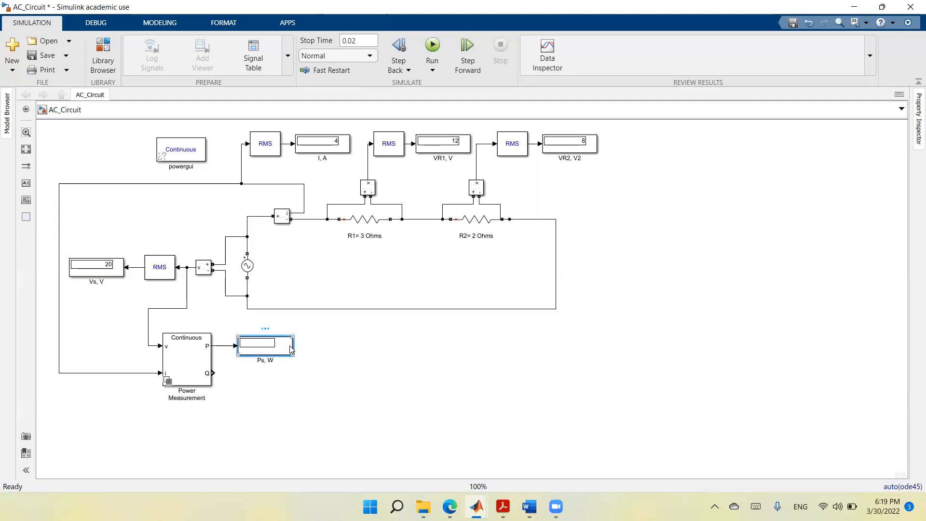
right_click(291, 349)
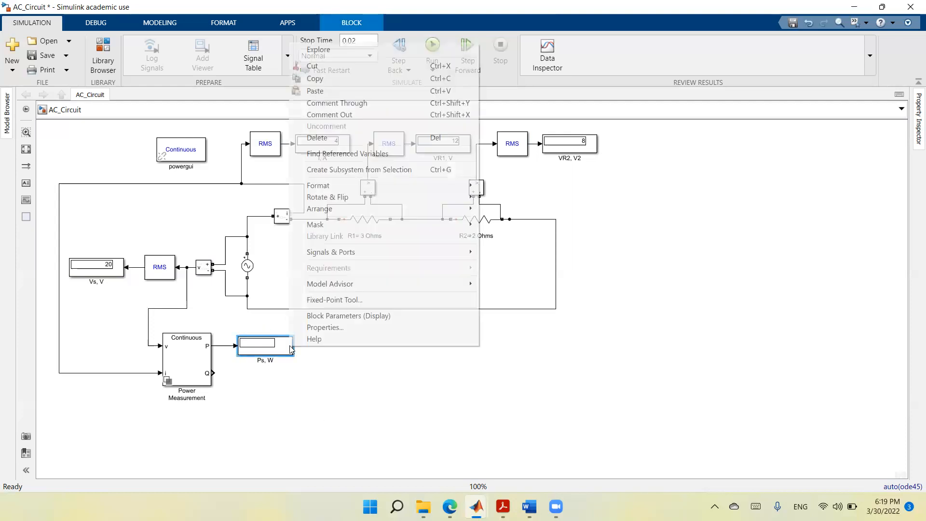
click(328, 79)
click(288, 432)
right_click(288, 433)
click(342, 156)
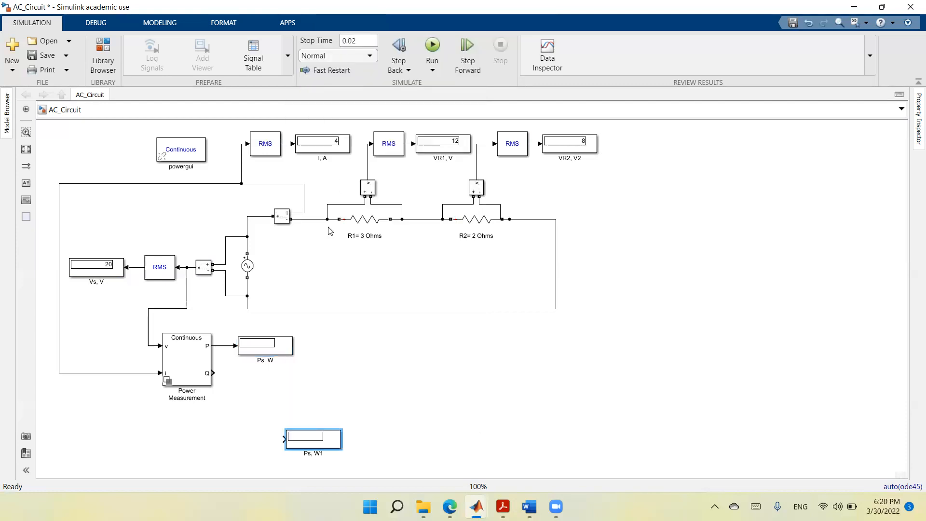
drag(330, 440, 281, 379)
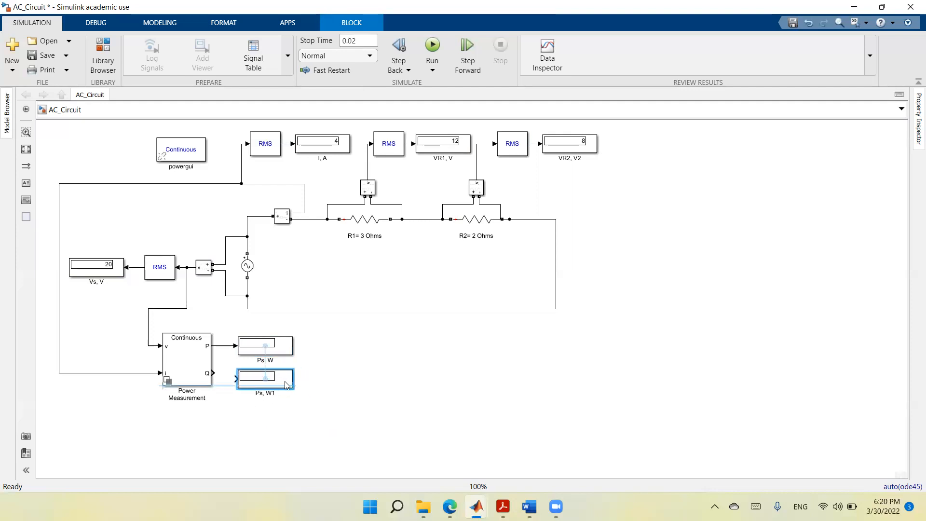
drag(213, 374, 232, 380)
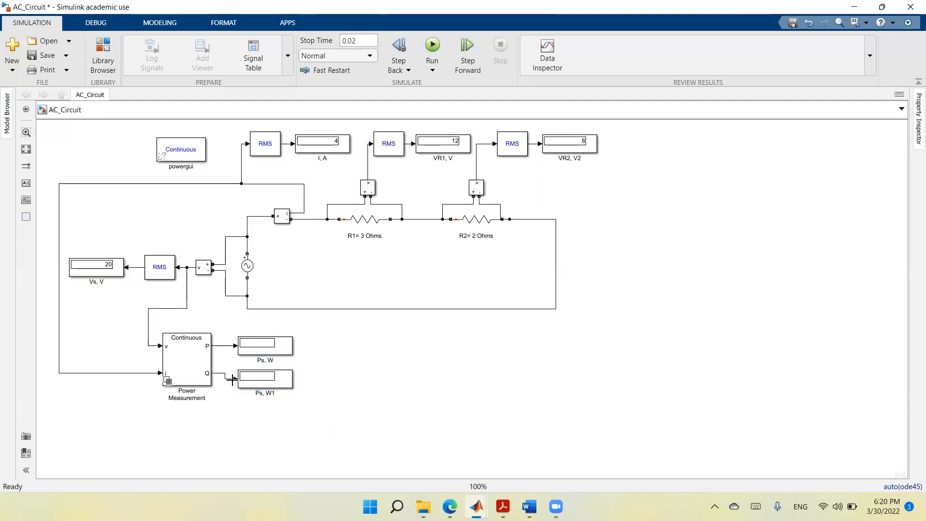
Step: Rename the display on the Q output to "Qs, VAR"
click(261, 385)
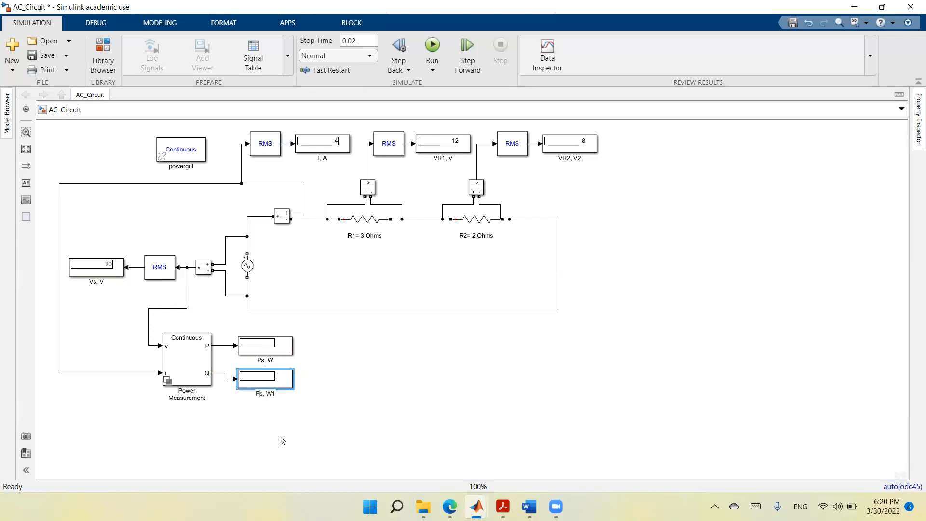
text(Qs, )
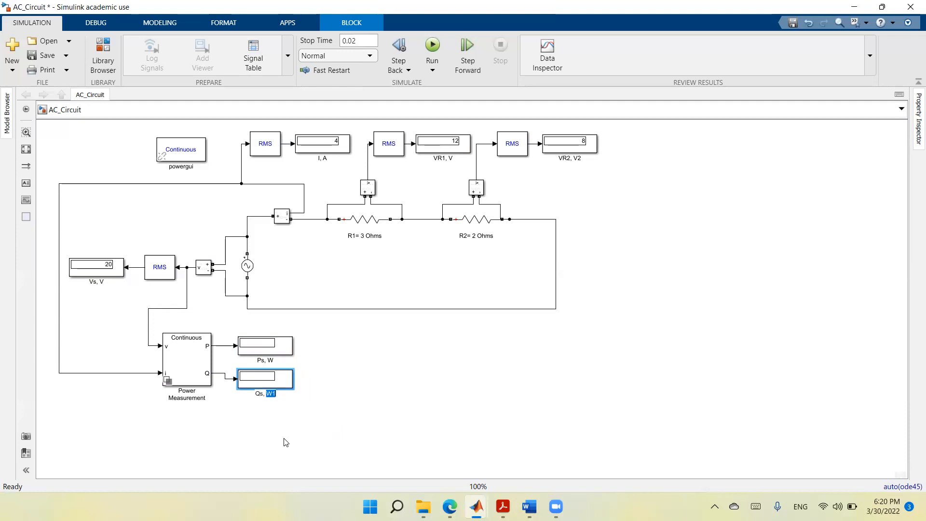
text(VAR)
click(286, 443)
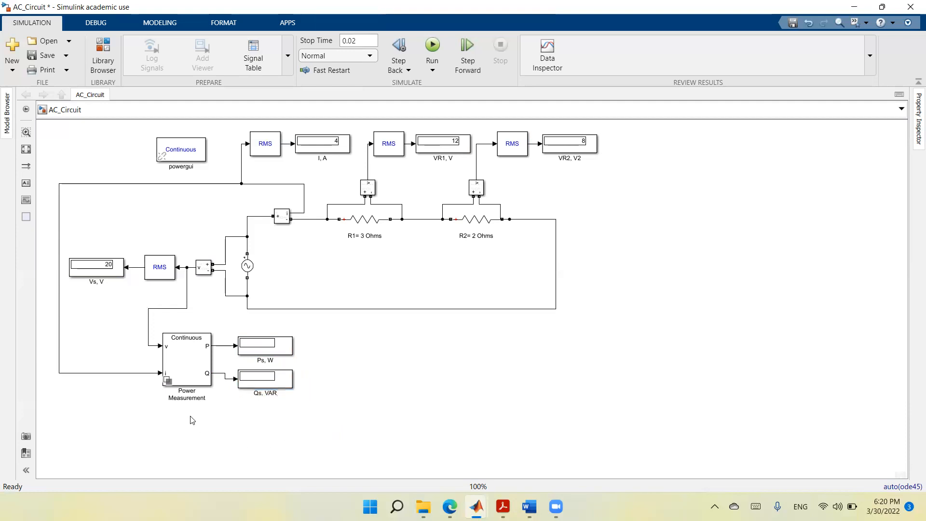
Step: Rename the Power Measurement block to "Power Measurement Source"
click(193, 398)
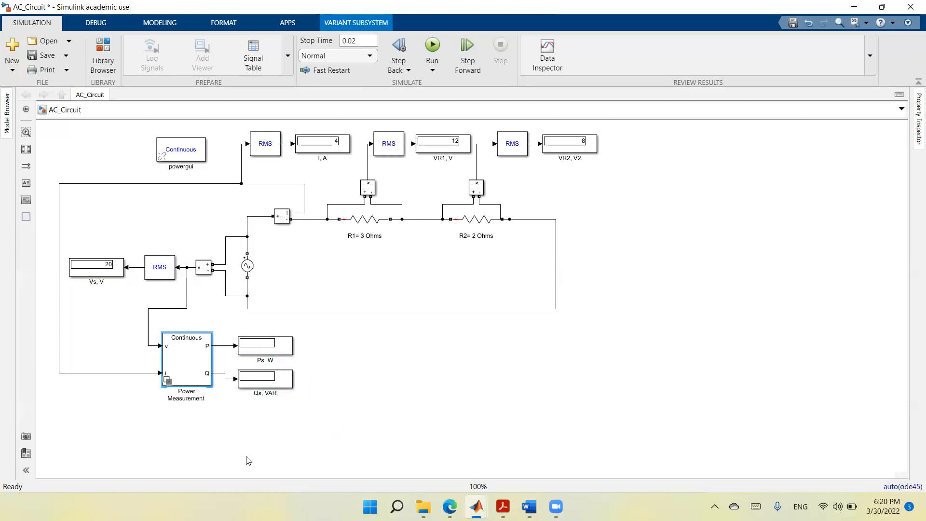
text(Source)
click(247, 460)
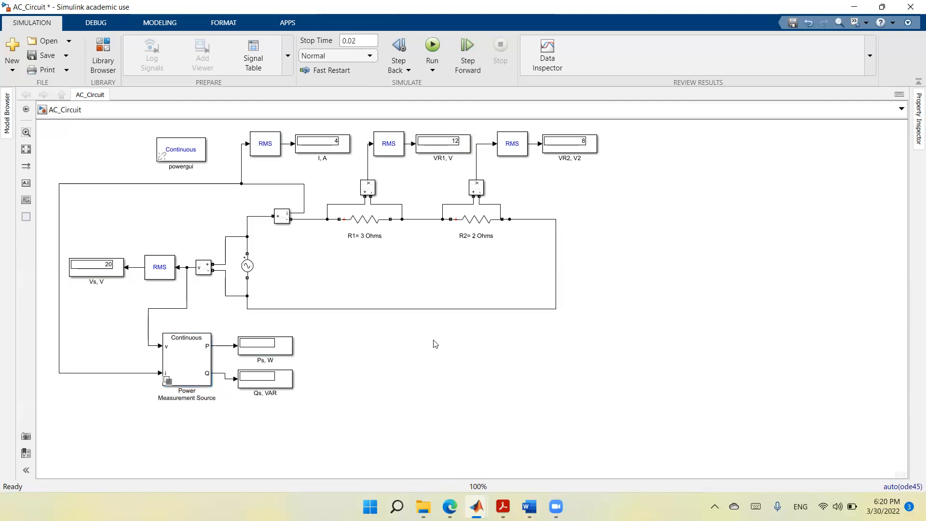
Step: Run the simulation to compute the source's active and reactive power
click(435, 65)
click(272, 358)
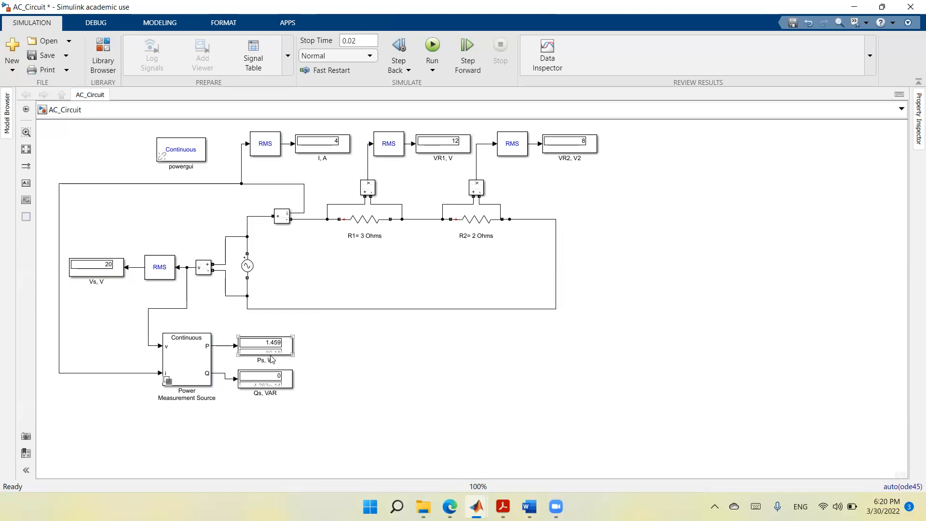
Step: Set the Power Measurement Source's base frequency to 50 Hz and harmonic numbers to [1], and rerun the simulation
click(184, 370)
double_click(187, 361)
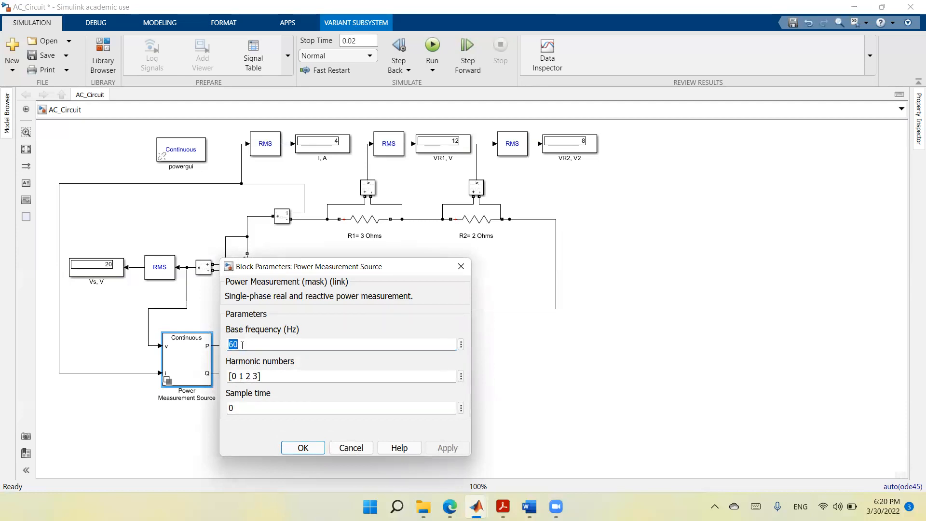
text(5)
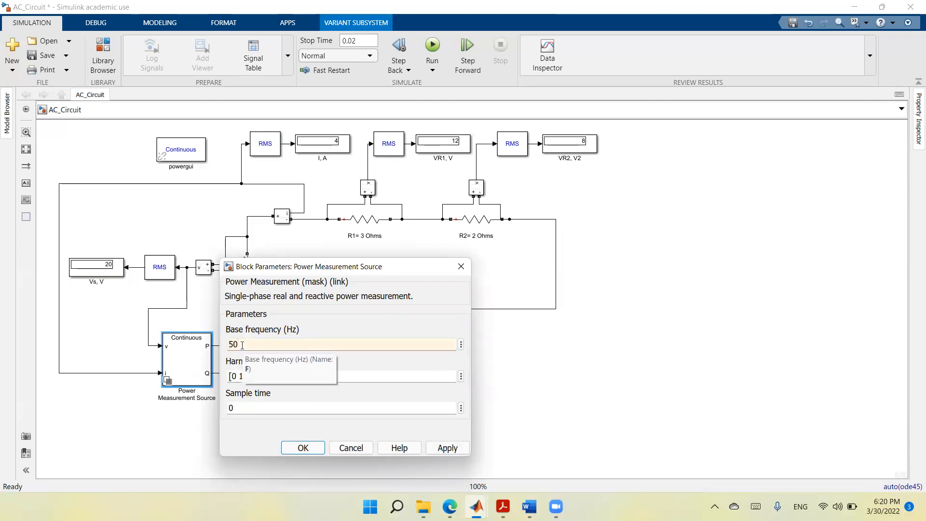
triple_click(368, 378)
click(254, 376)
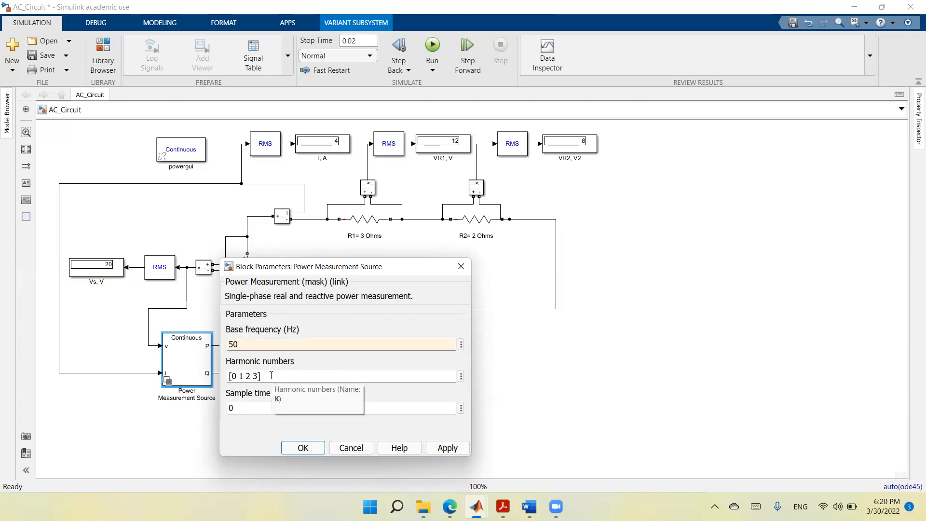
key(BackSpace)
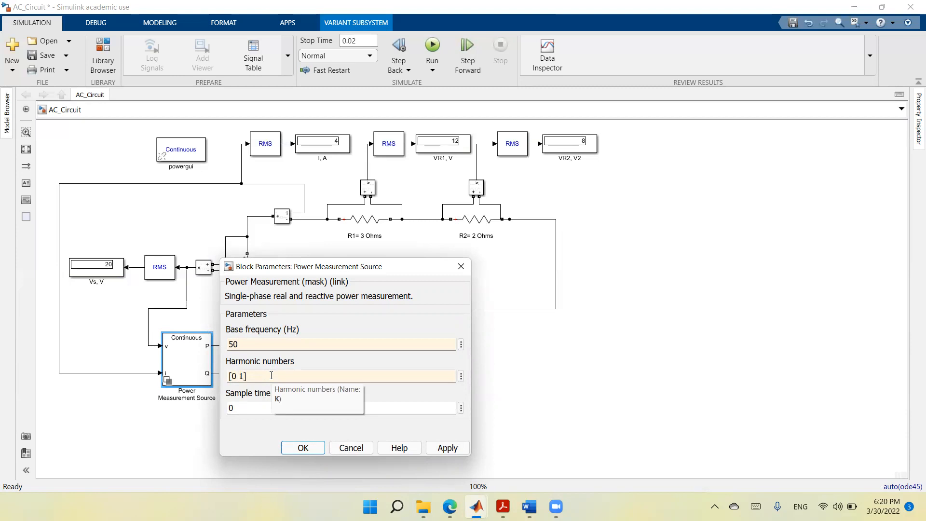
key(BackSpace)
key(BackSpace)
click(450, 452)
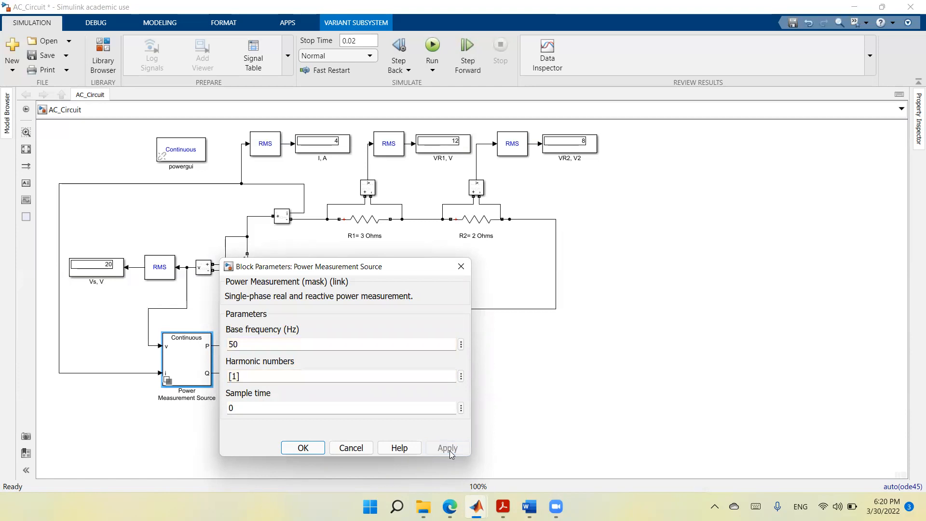
click(312, 448)
click(425, 54)
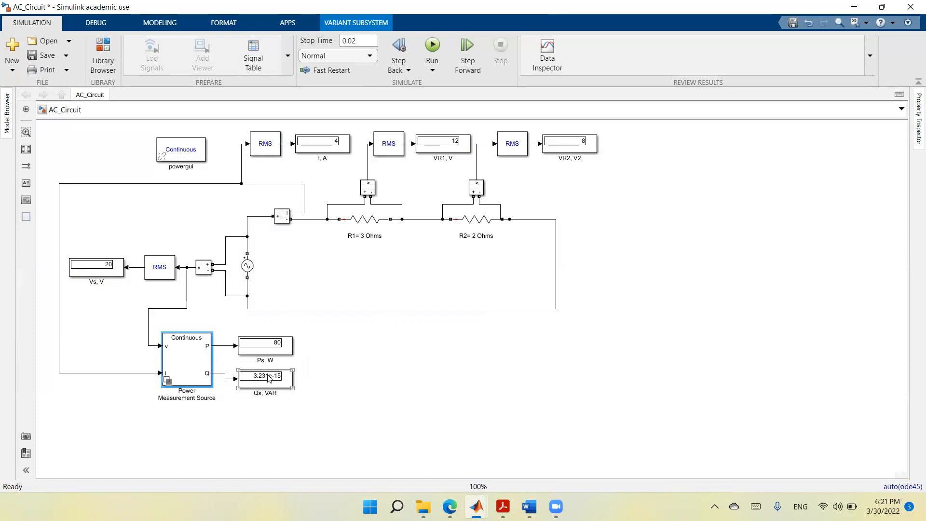
Step: Check the numeric display format in the "Qs, VAR" display's block parameters
right_click(281, 386)
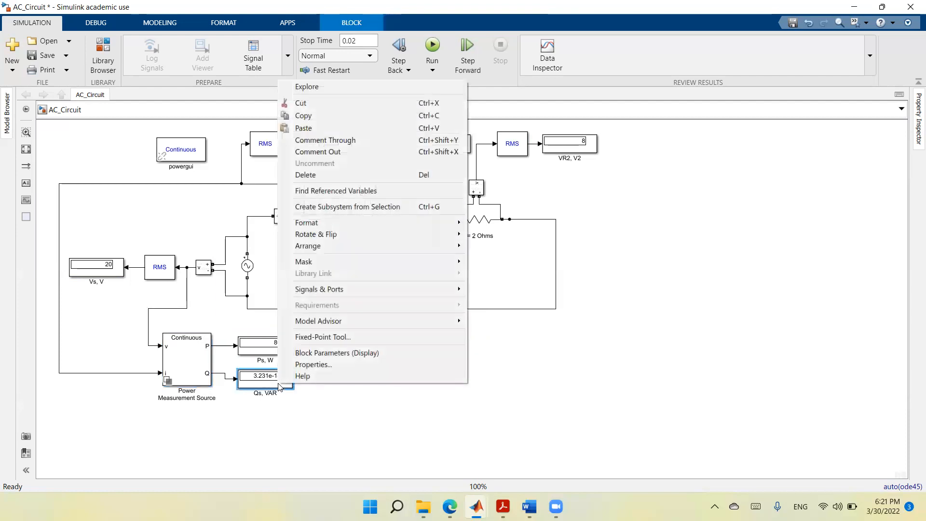
click(263, 386)
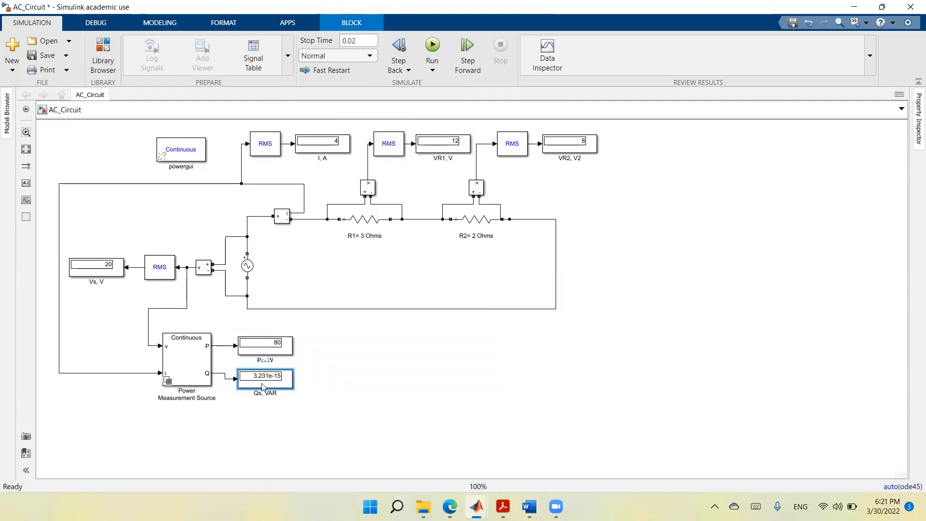
double_click(263, 386)
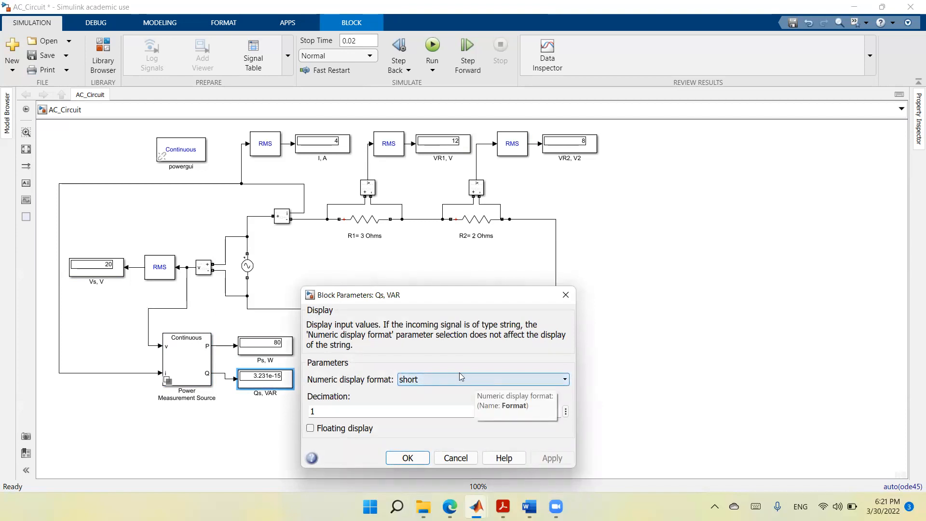
click(407, 458)
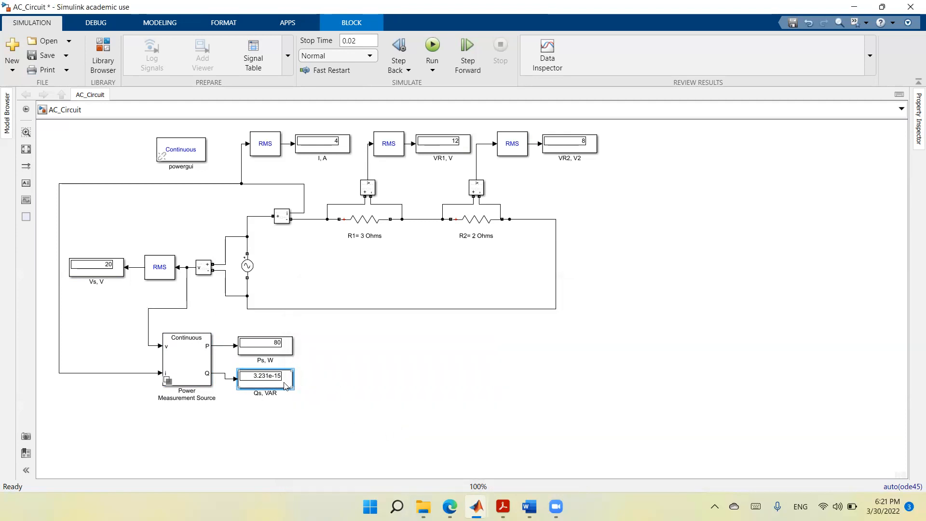
click(272, 423)
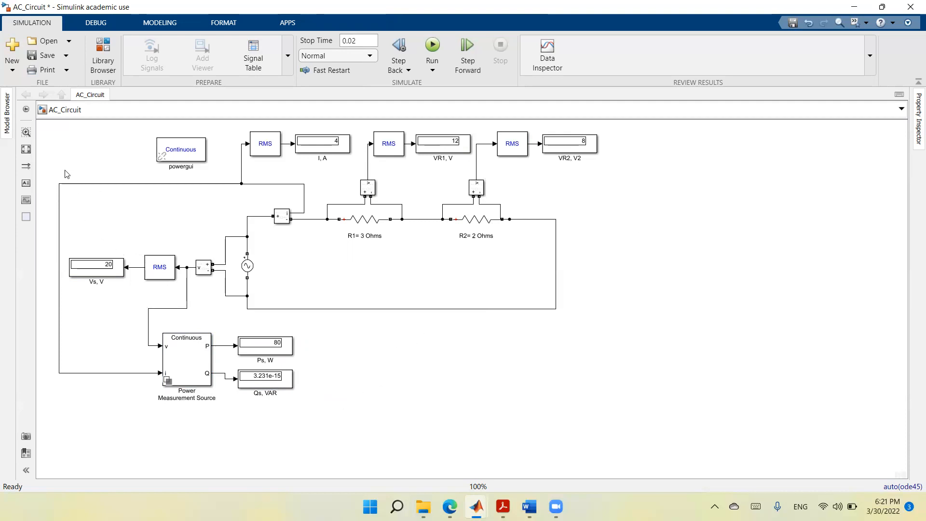
Step: Duplicate the Power Measurement Source block with its connected "Ps, W" display and place the copy in the same row, below R1
click(26, 150)
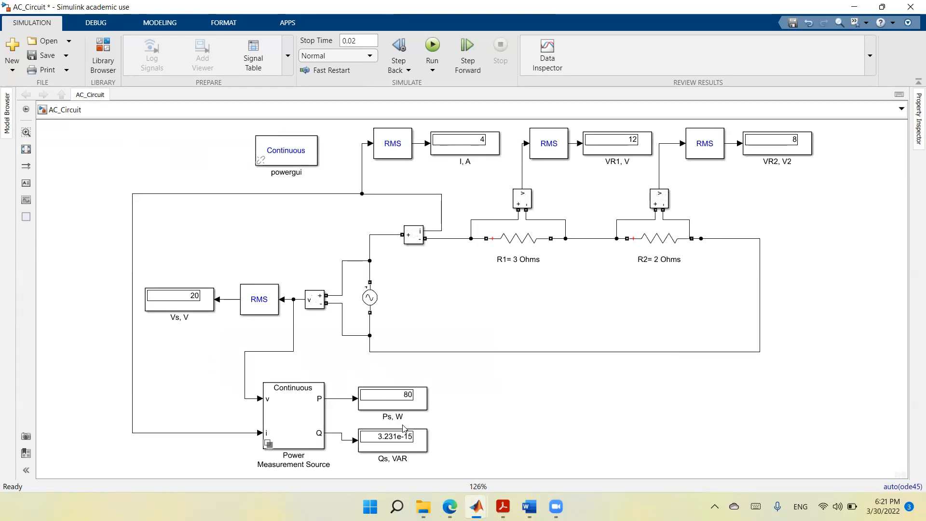
click(303, 436)
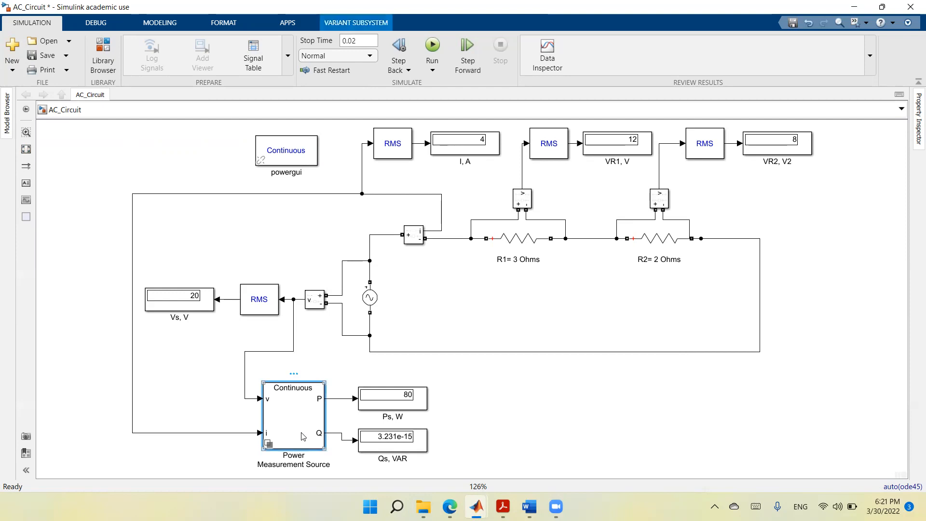
click(343, 399)
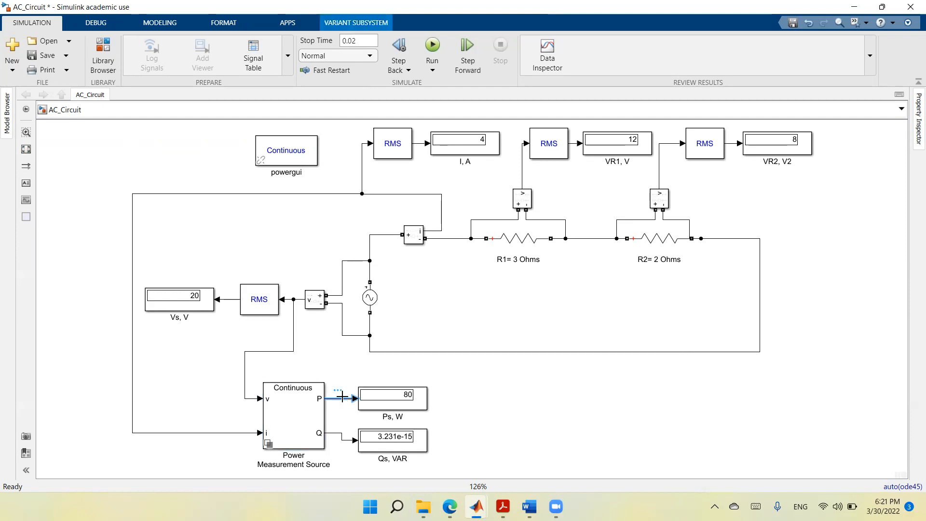
shift+click(374, 407)
shift+click(296, 413)
right_click(296, 413)
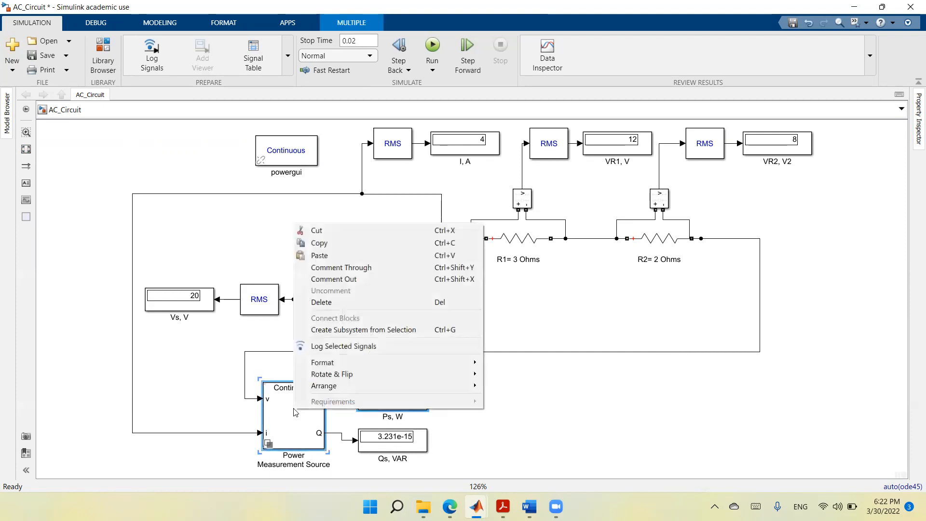
click(343, 246)
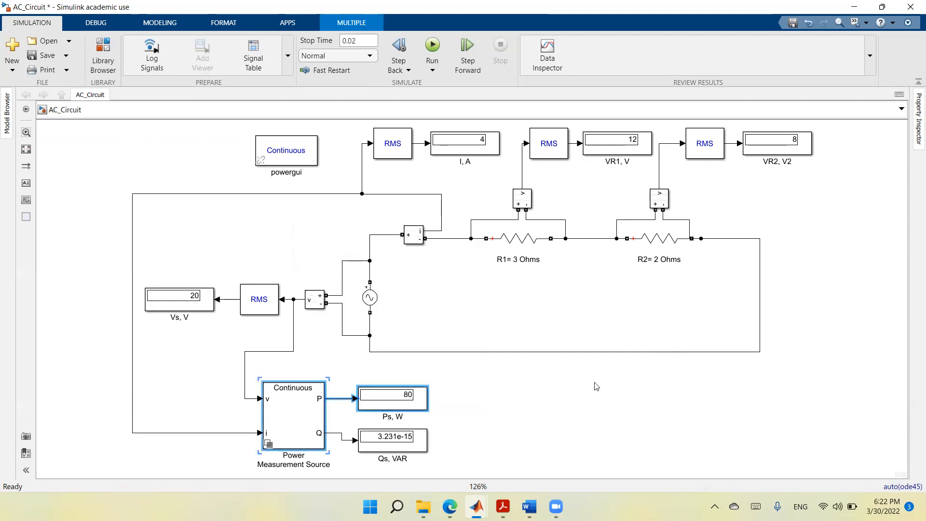
click(668, 437)
right_click(666, 436)
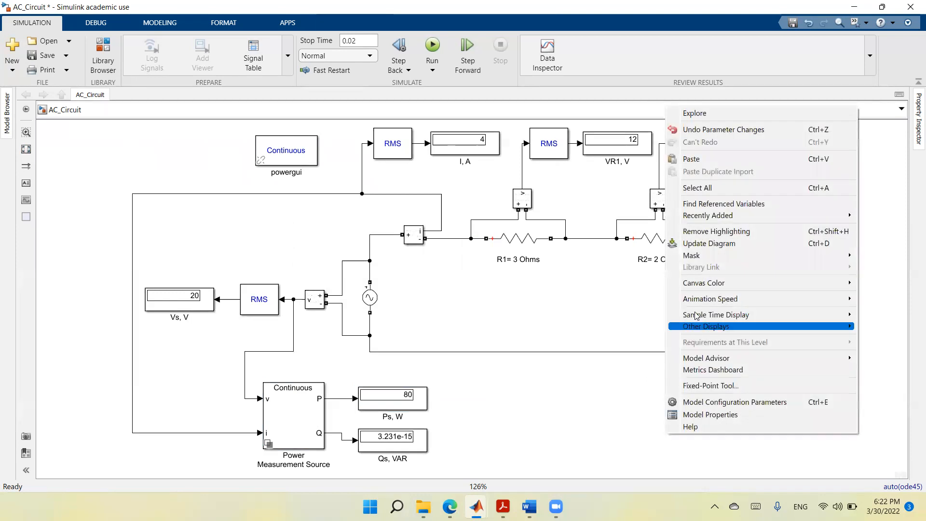
click(696, 160)
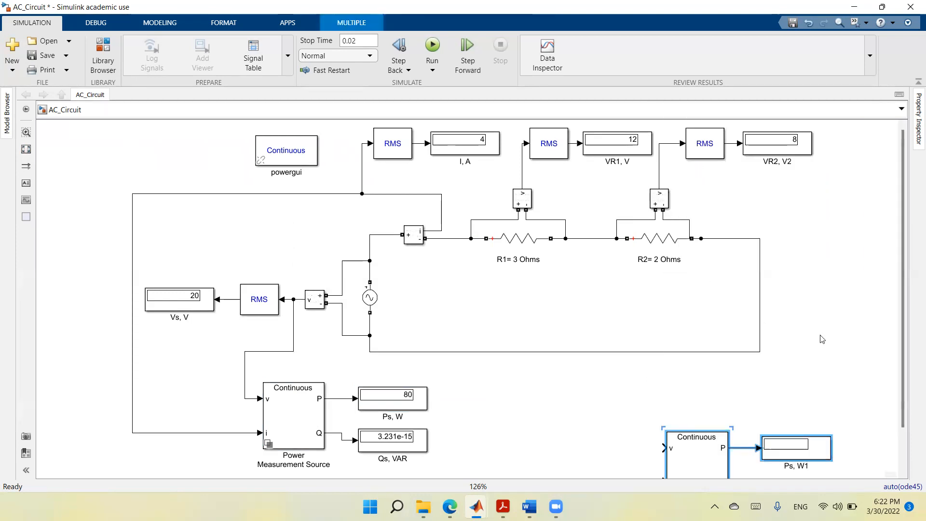
key(Up)
key(Up)
key(Up)
key(Up)
key(Up)
key(Up)
key(Up)
key(Up)
key(Up)
key(Up)
key(Up)
key(Up)
key(Up)
key(Up)
key(Up)
key(Up)
key(Up)
key(Left)
key(Left)
key(Left)
key(Left)
key(Left)
key(Left)
key(Left)
key(Left)
key(Left)
key(Left)
key(Left)
key(Left)
key(Left)
key(Left)
key(Left)
key(Left)
key(Left)
key(Left)
key(Left)
key(Left)
key(Left)
key(Left)
key(Left)
key(Left)
key(Left)
key(Left)
key(Left)
key(Left)
key(Left)
key(Left)
key(Left)
key(Left)
key(Left)
key(Left)
key(Left)
key(Left)
key(Left)
key(Left)
key(Left)
key(Left)
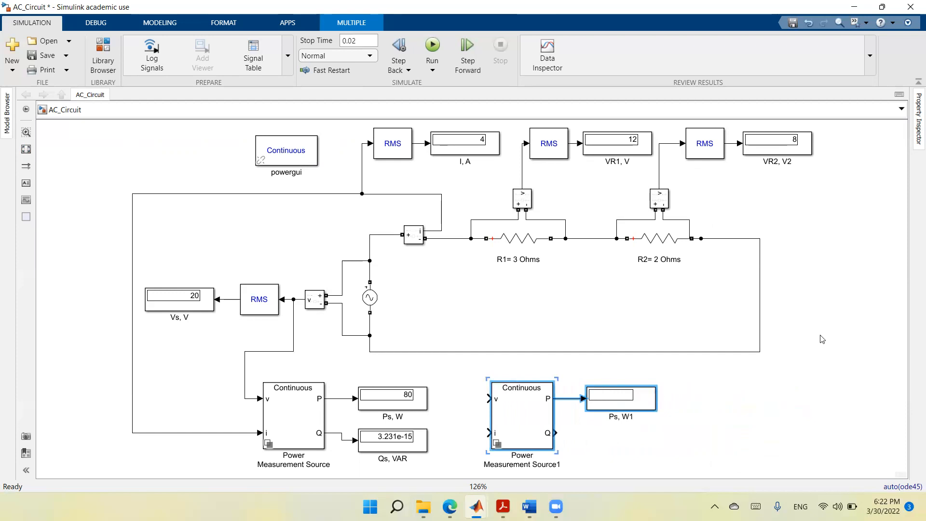
Step: Paste a second copy of the power measurement and display pair and align it in the same row, beyond the first copy
right_click(729, 449)
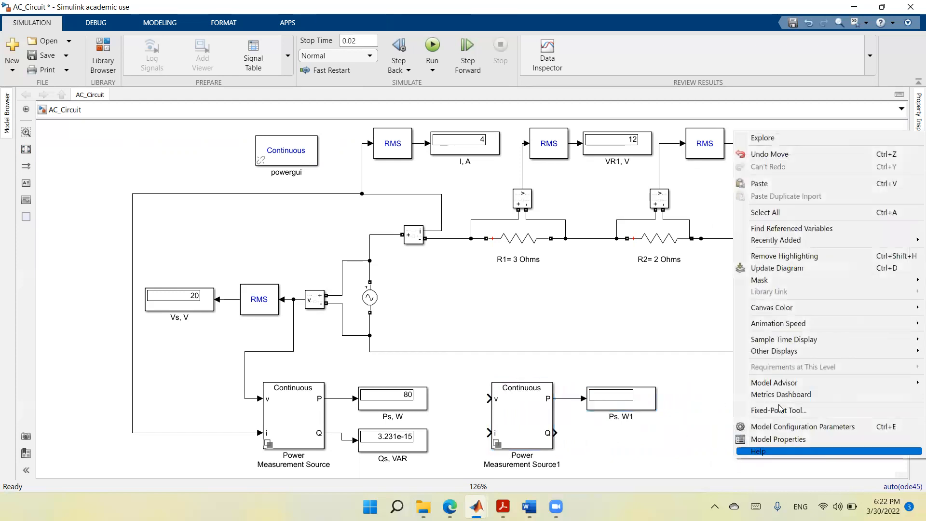
click(772, 184)
key(Up)
key(Up)
key(Up)
key(Up)
key(Up)
key(Up)
key(Up)
key(Up)
key(Up)
key(Up)
key(Up)
key(Up)
key(Up)
key(Up)
key(Up)
key(Up)
key(Up)
key(Up)
key(Up)
key(Up)
key(Left)
key(Left)
key(Left)
key(Left)
key(Left)
key(Left)
key(Left)
key(Left)
key(Left)
key(Left)
key(Left)
key(Left)
key(Left)
key(Left)
key(Left)
key(Left)
key(Left)
key(Left)
key(Left)
key(Left)
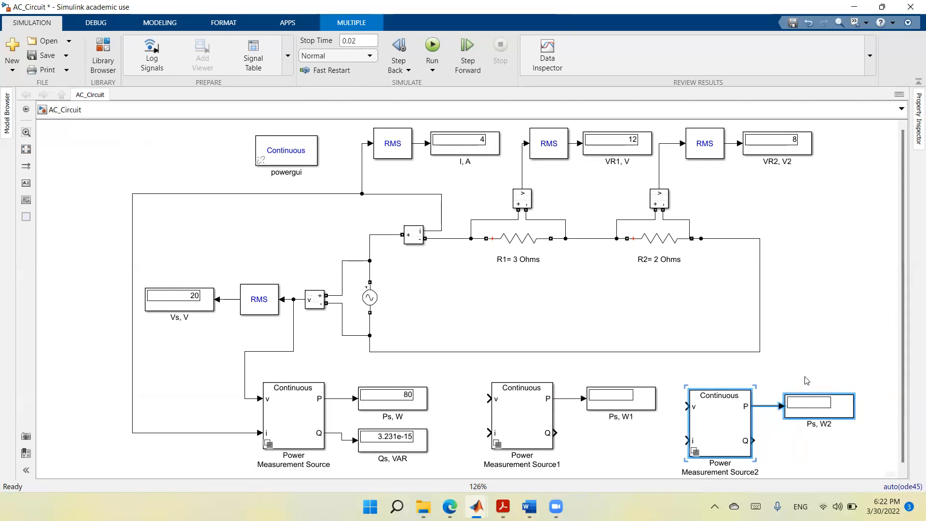
key(Up)
key(Up)
key(Up)
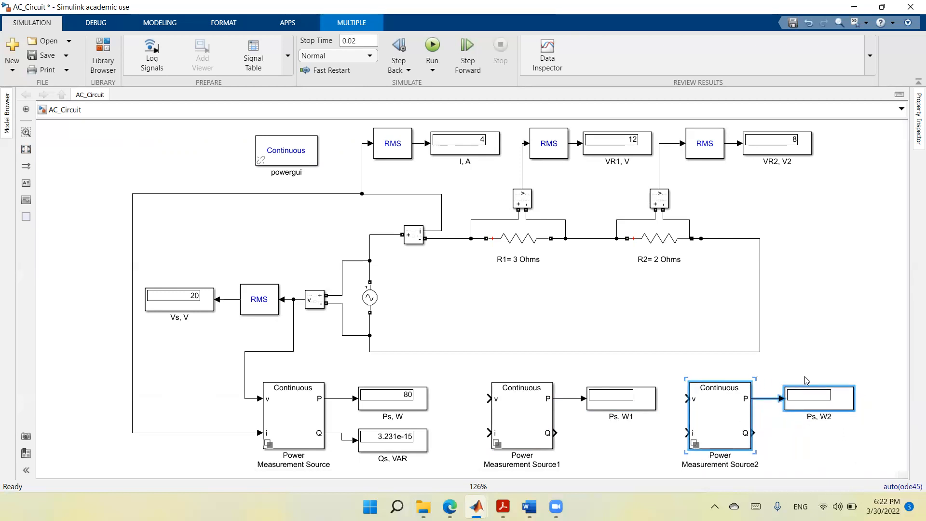
Step: Rename the first copied block to "Power Measurement R1" and its display to "PR1, W"
click(544, 466)
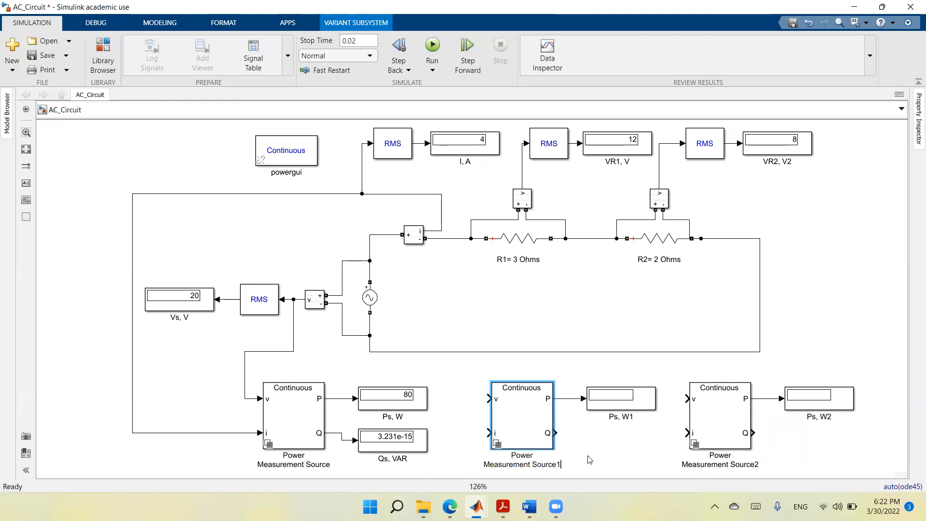
key(shift+Left)
key(shift+Left)
key(shift+Left)
text(R)
click(617, 419)
key(shift+Right)
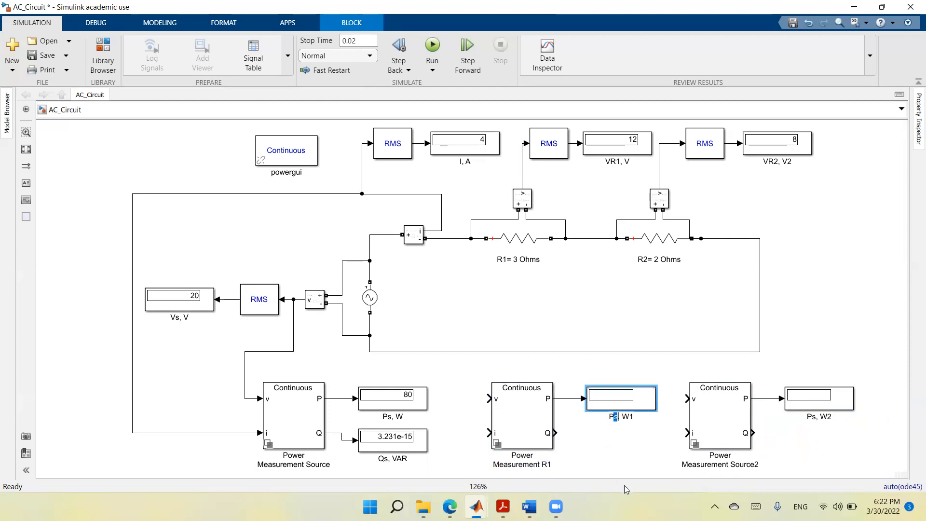
text(R1)
key(Right)
key(Delete)
Step: Rename the second copied block to "Power Measurement R2" and its display to "PR2, W"
click(719, 455)
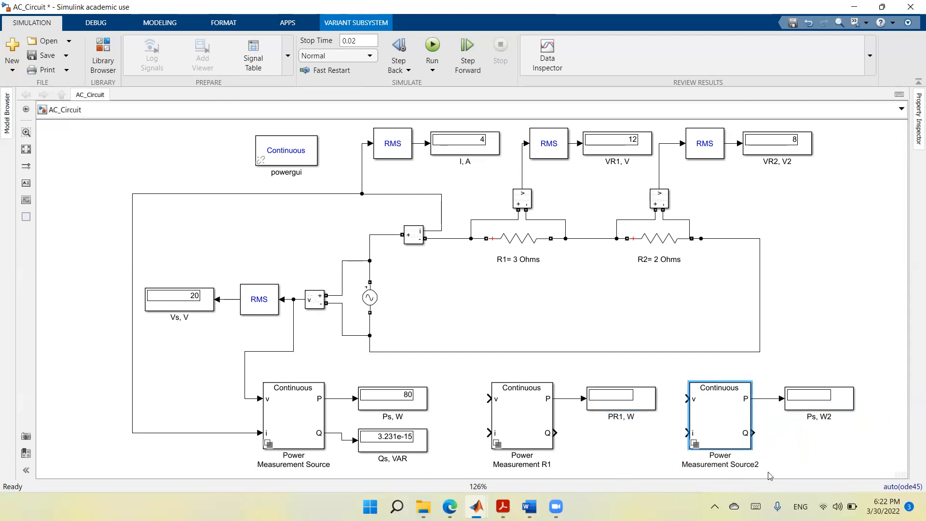
key(shift+Right)
key(shift+Right)
key(shift+Right)
text(R)
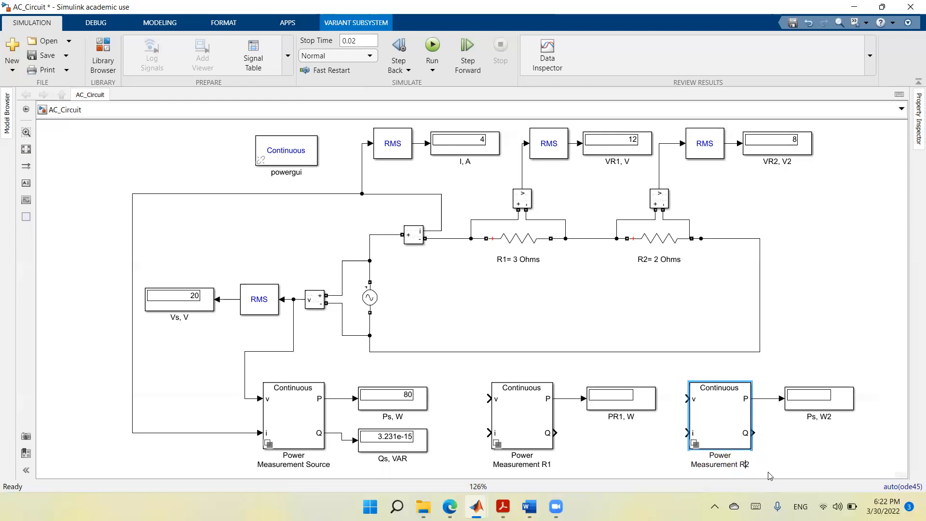
click(852, 410)
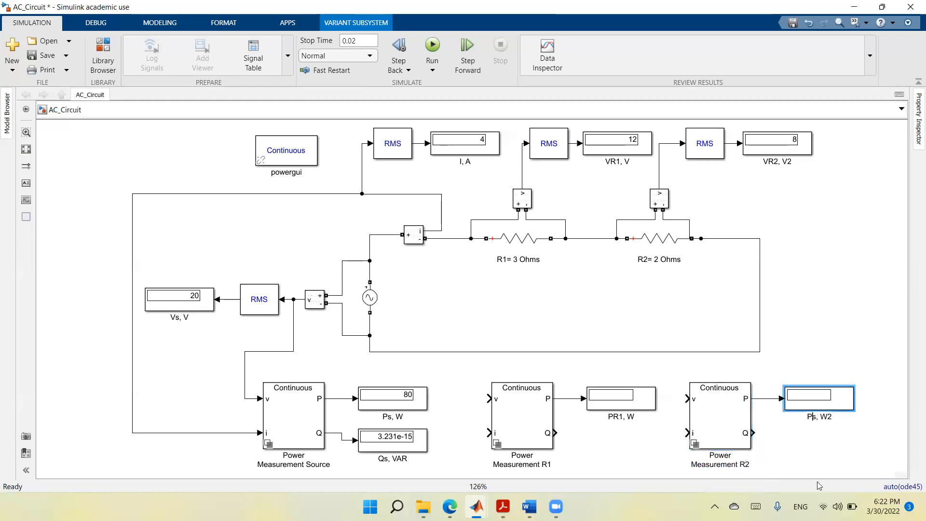
text(R2)
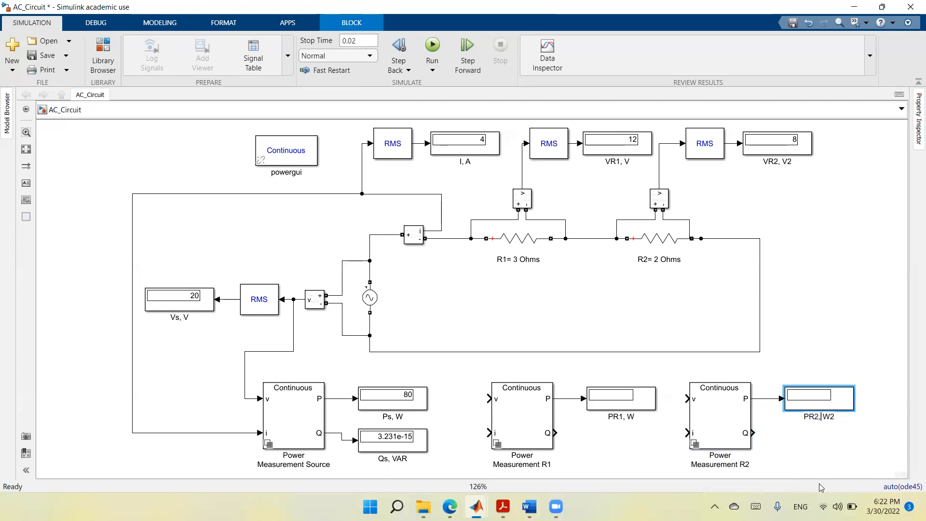
key(BackSpace)
Step: Connect Power Measurement R1's v input to R1's voltage measurement signal and its i input to the current measurement output, keeping the lines apart
click(526, 410)
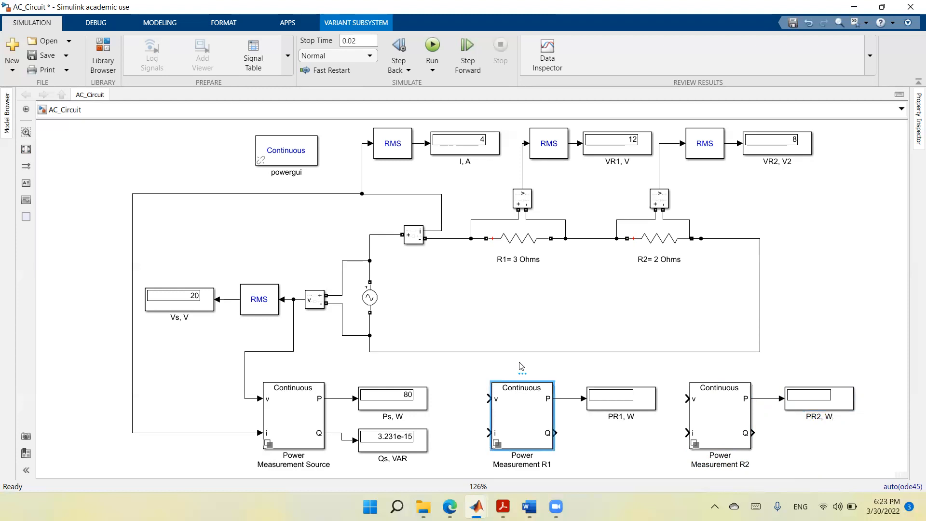
mouse_move(489, 398)
mouse_down()
mouse_move(471, 379)
mouse_move(459, 201)
mouse_move(476, 183)
mouse_move(523, 177)
mouse_up()
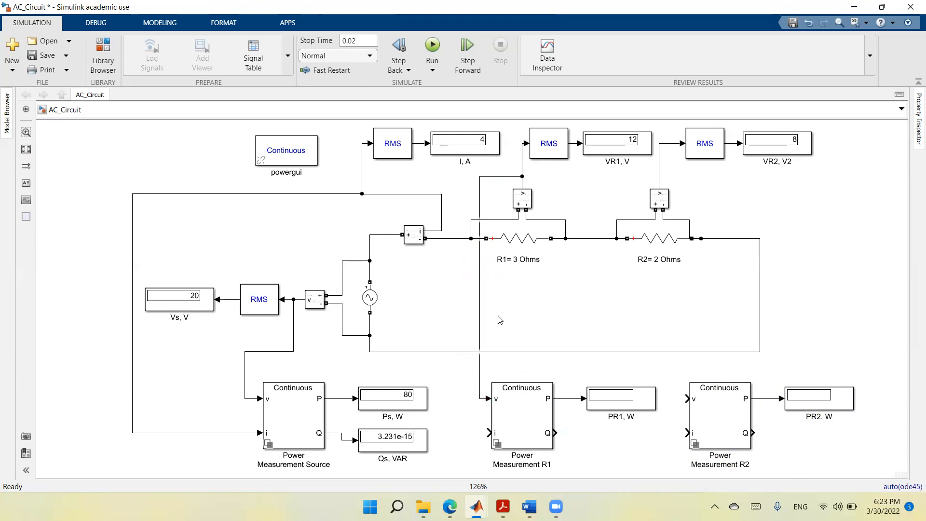
drag(480, 312, 461, 316)
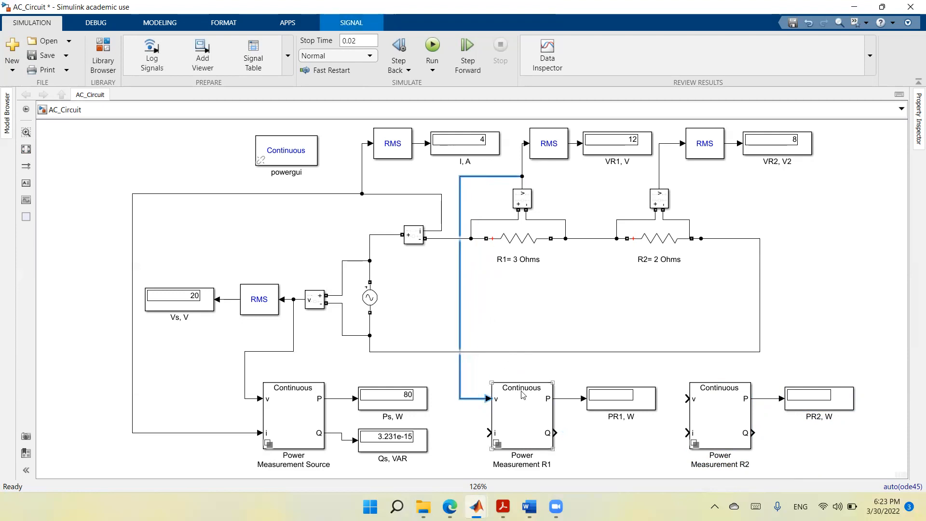
mouse_move(491, 433)
mouse_down()
mouse_move(456, 433)
mouse_move(440, 378)
mouse_move(441, 231)
mouse_up()
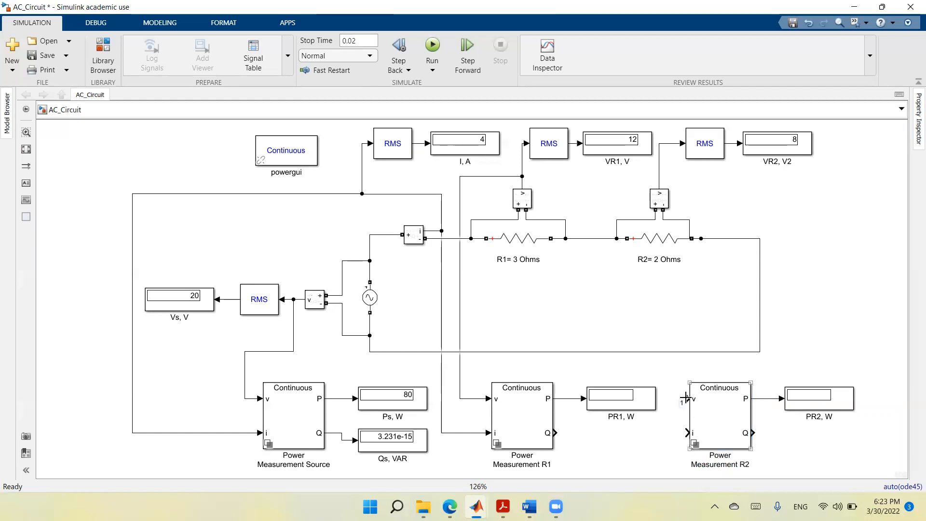
Step: Connect Power Measurement R2's v input to R2's voltage measurement signal and its i input to the current line feeding Power Measurement R1
mouse_move(686, 398)
mouse_down()
mouse_move(647, 387)
mouse_move(673, 323)
mouse_move(599, 267)
mouse_move(680, 275)
mouse_move(713, 209)
mouse_move(698, 169)
mouse_move(662, 167)
mouse_up()
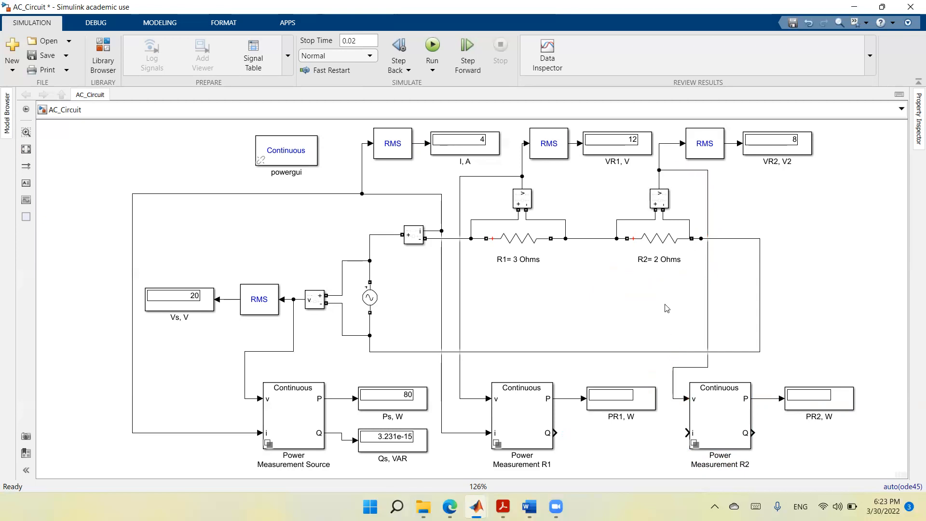
click(700, 437)
drag(687, 433, 470, 433)
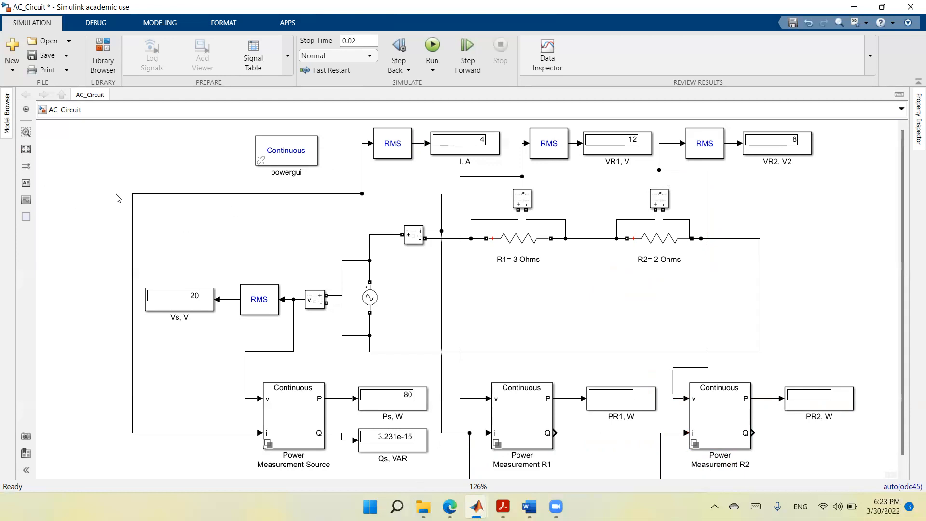
click(26, 150)
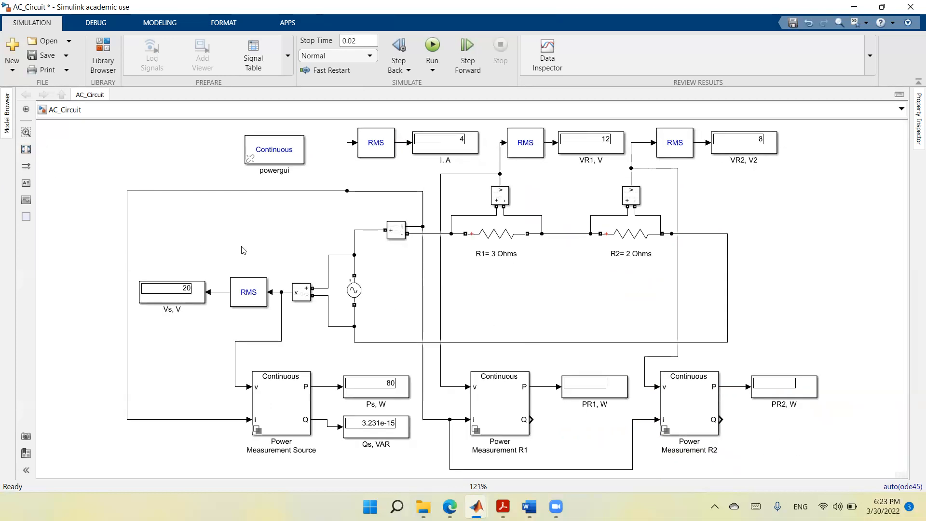
Step: Simulate the circuit, and rerun it with the Qs, VAR display and its signal line deleted from Power Measurement Source
click(433, 46)
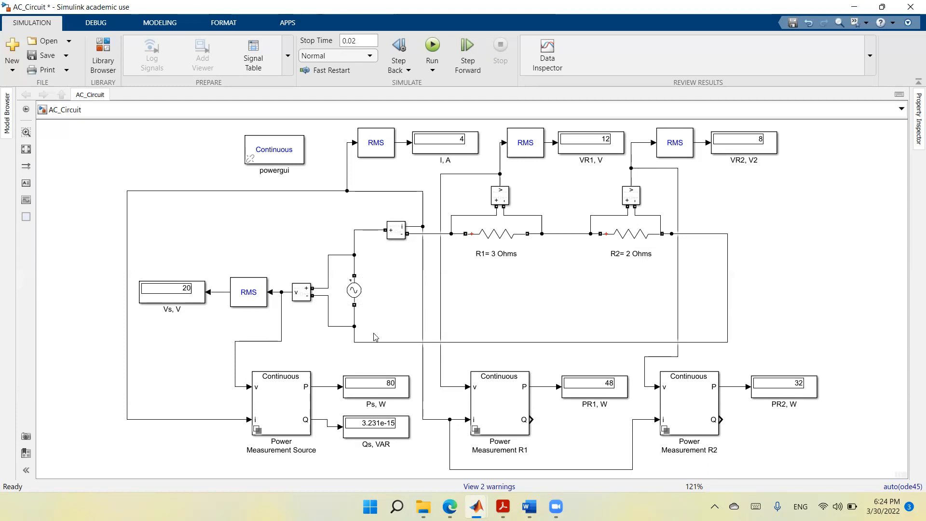
click(328, 425)
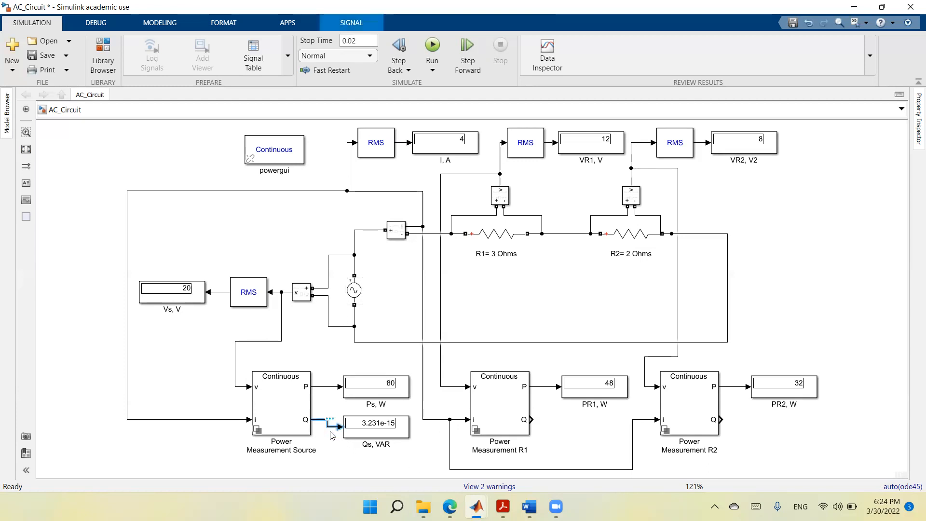
click(358, 436)
key(Delete)
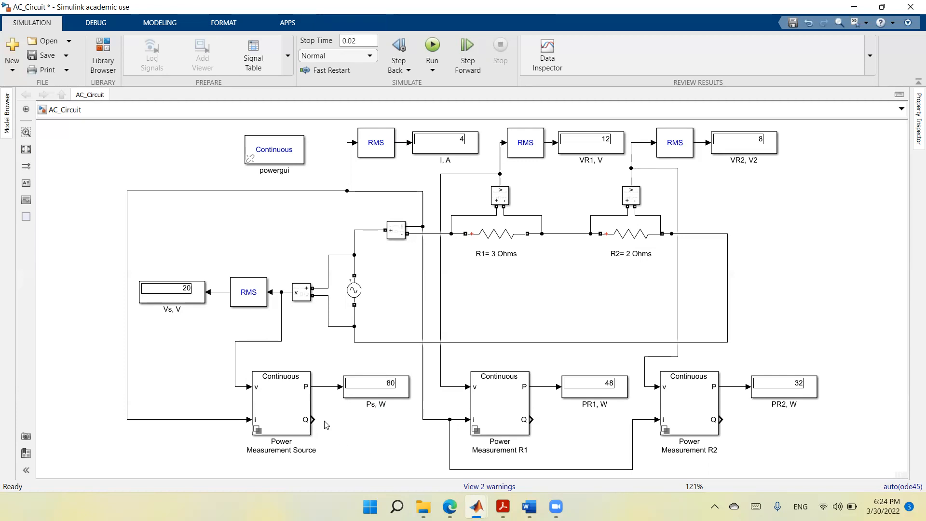
click(433, 46)
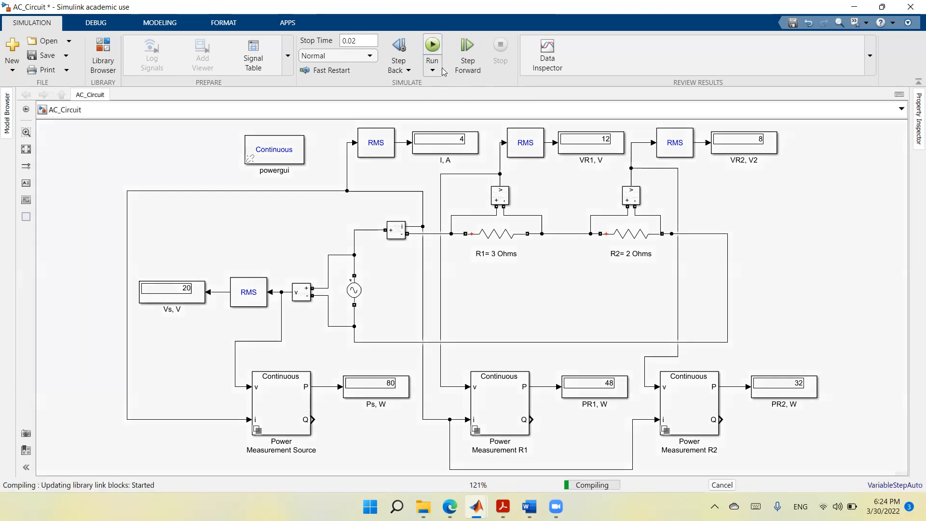
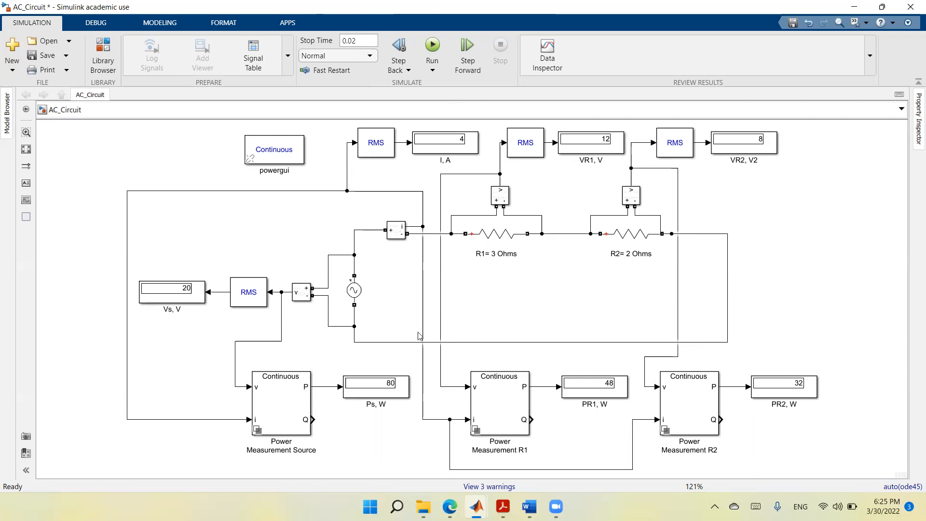
Step: Review the base frequency and harmonic number settings of the Power Measurement Source block and cancel its dialog
click(256, 305)
click(690, 137)
click(746, 129)
double_click(289, 403)
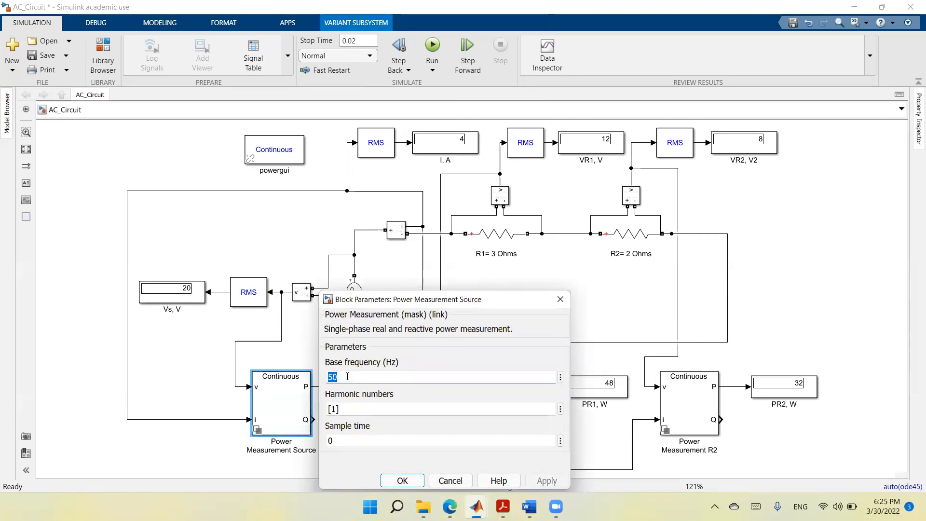
double_click(349, 409)
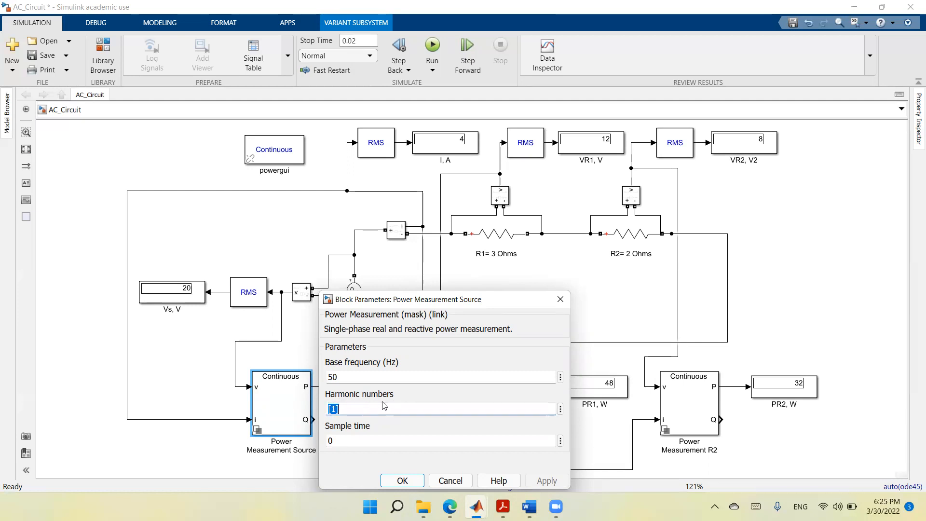
click(447, 480)
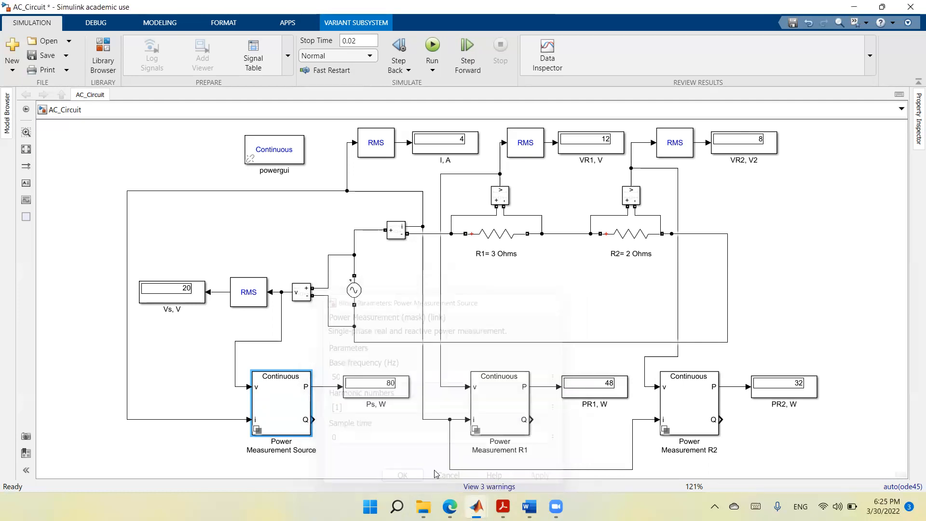
click(203, 404)
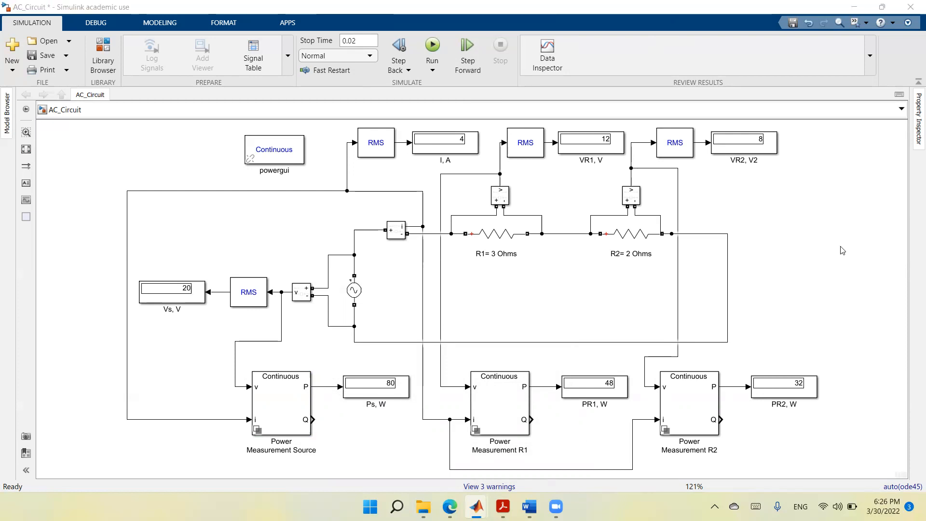
Step: Add a Simulink/Sinks Scope block to the model and place it above the source current line, in the free area beside powergui
click(552, 283)
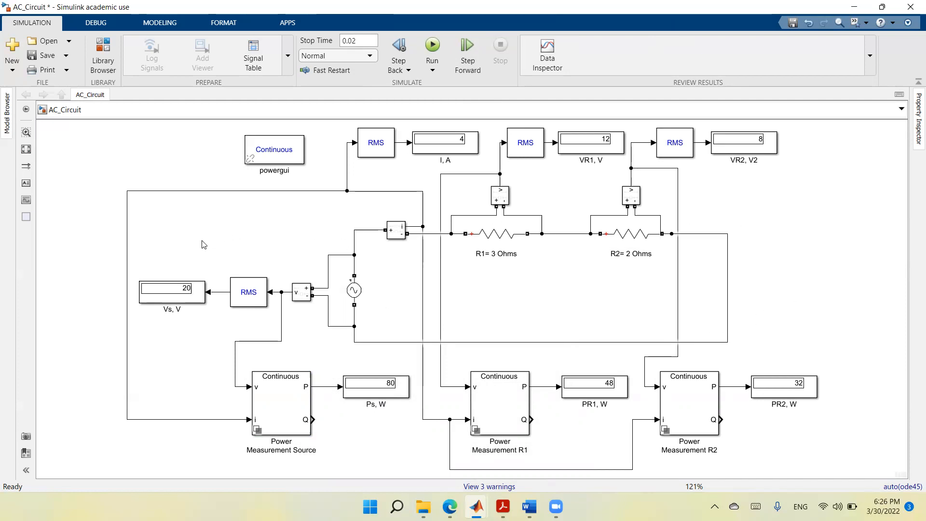
double_click(70, 255)
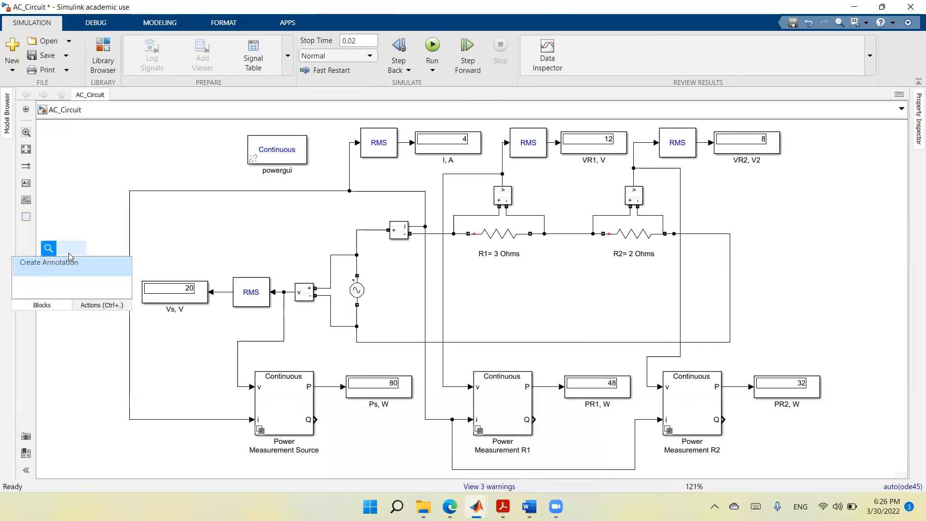
text(sc)
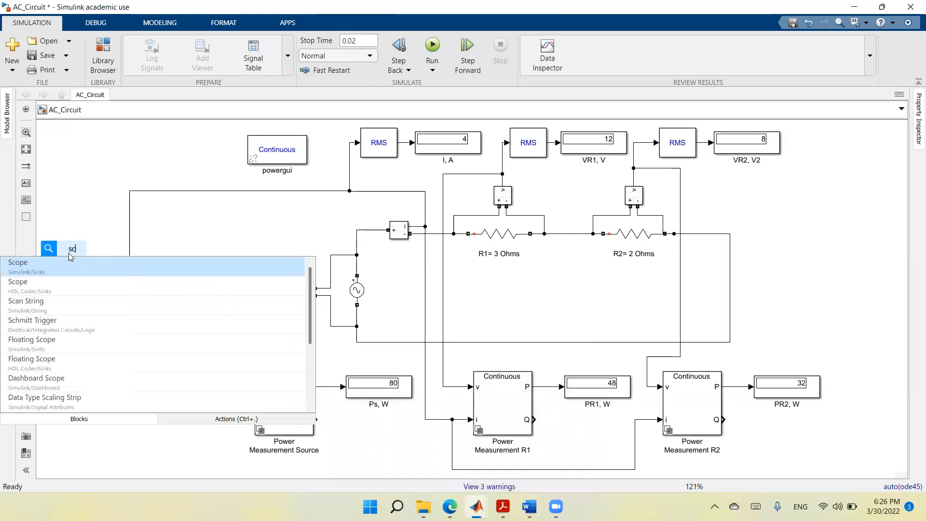
text(ope)
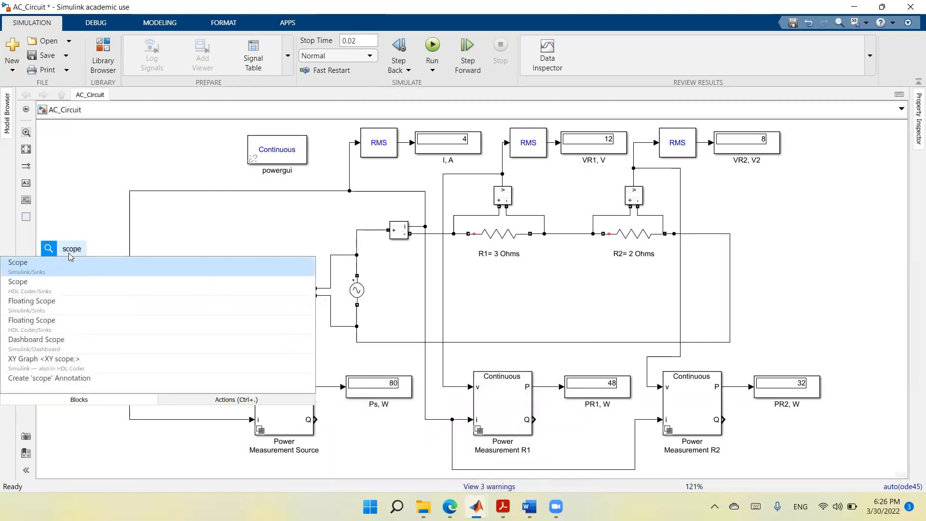
click(62, 266)
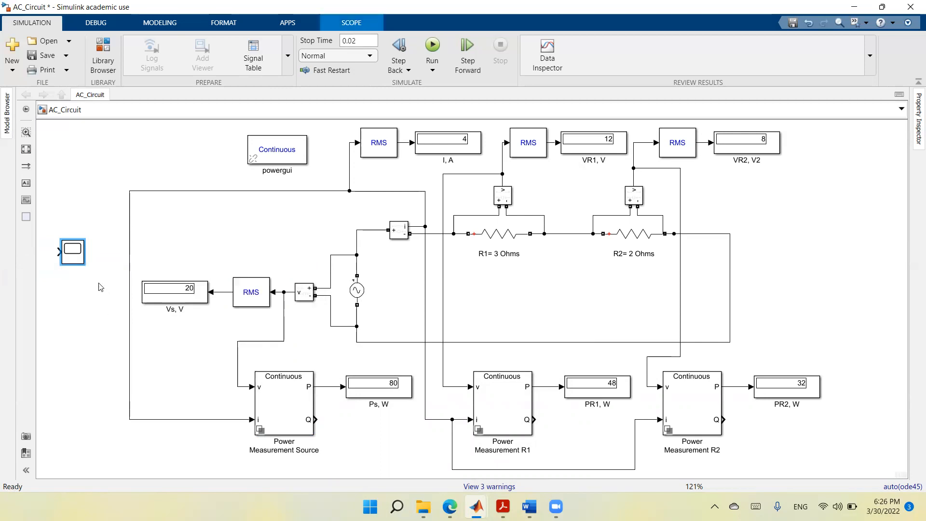
drag(71, 259, 87, 176)
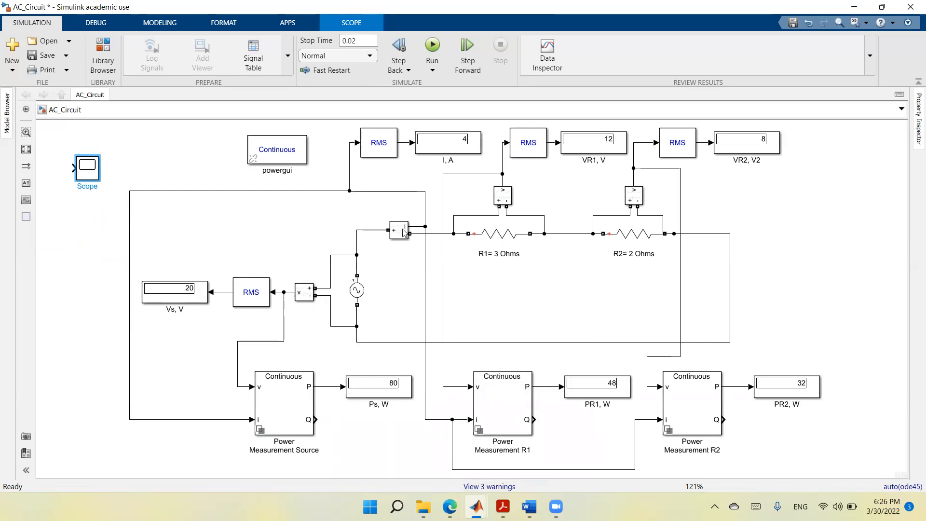
mouse_move(73, 167)
mouse_down()
mouse_move(54, 196)
mouse_move(135, 186)
mouse_up()
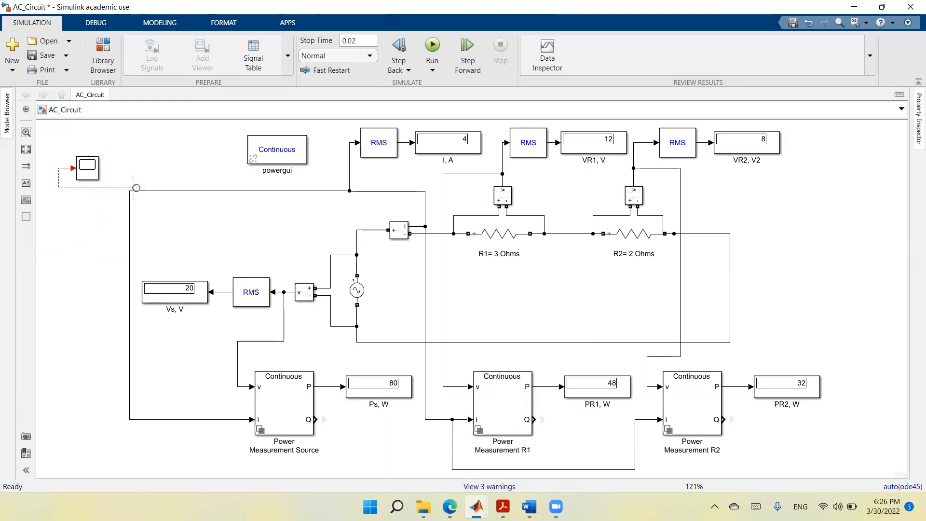
click(88, 189)
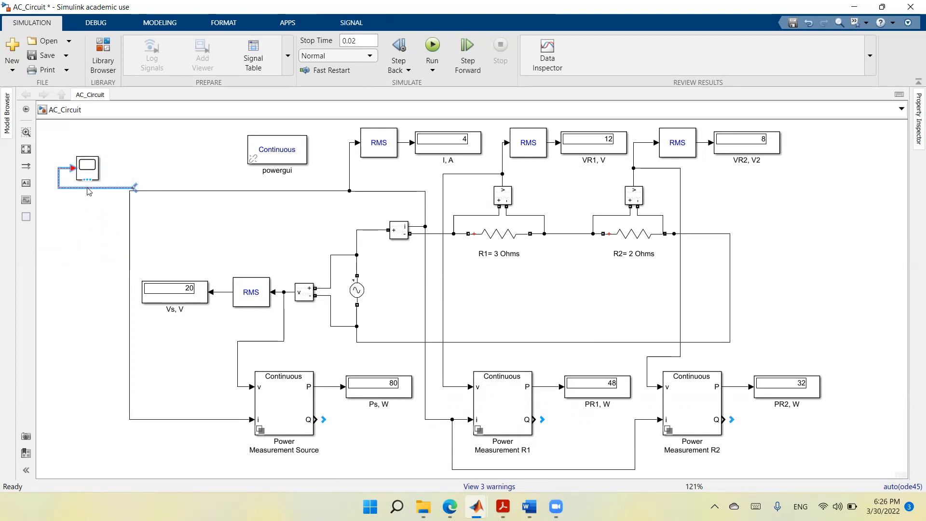
key(Delete)
Step: Connect the Scope's input to the current measurement signal line and simulate the model to view the current waveform
mouse_move(72, 168)
mouse_down()
mouse_move(75, 193)
mouse_move(129, 192)
mouse_up()
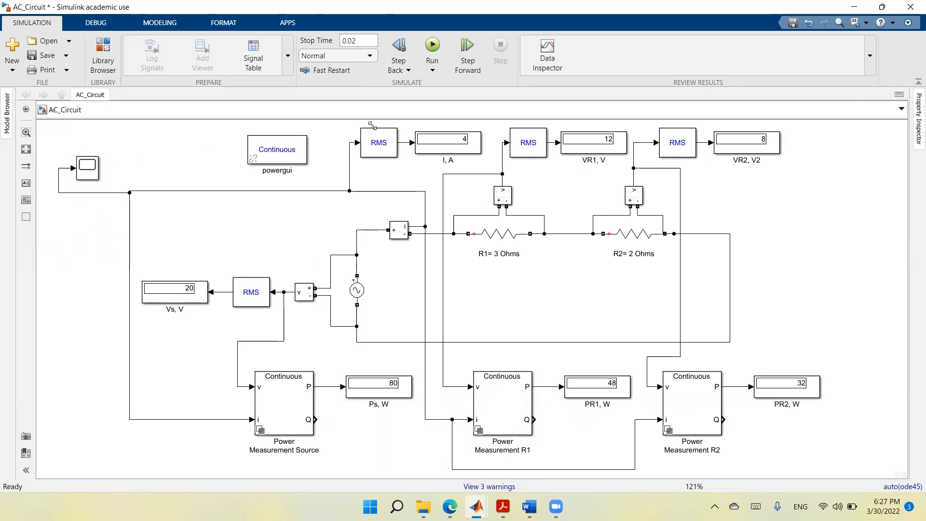
click(433, 46)
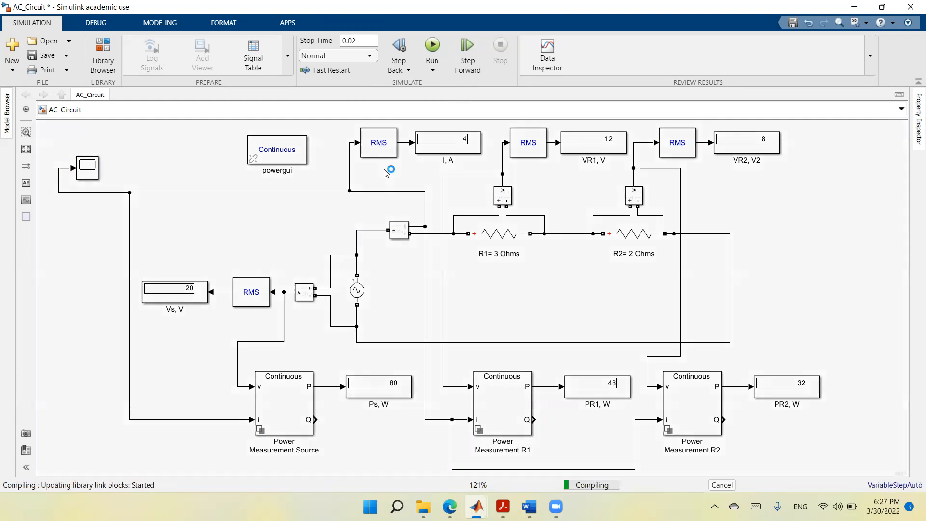
click(93, 174)
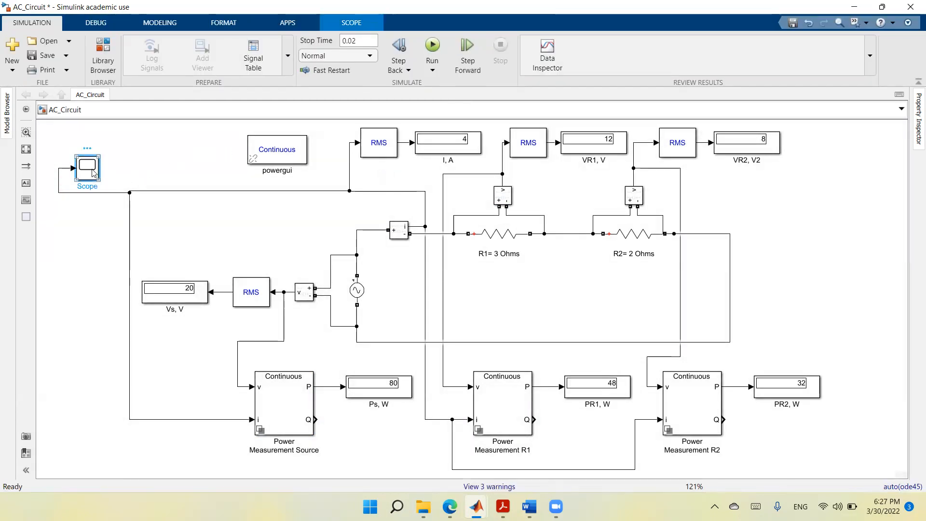
double_click(93, 174)
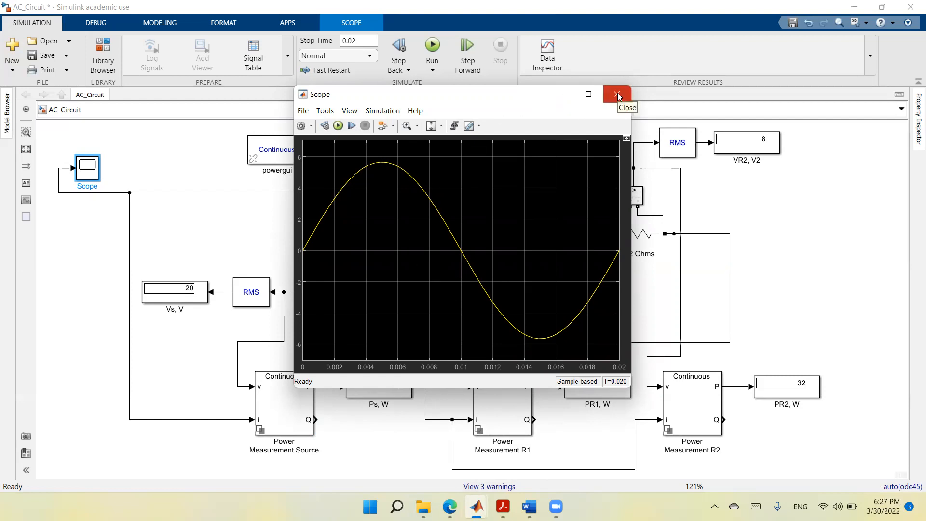
click(618, 95)
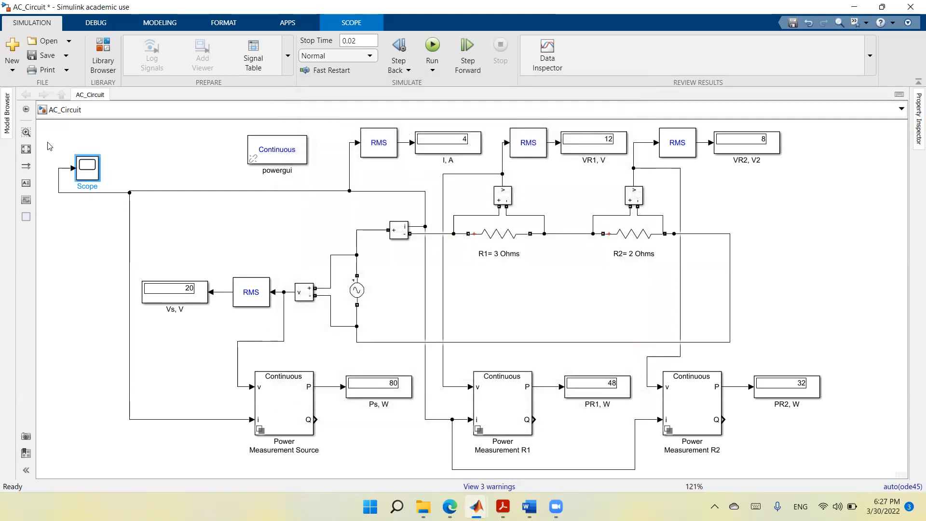
Step: Set the Scope's number of input ports to 2 and connect the second input to the source voltage measurement signal
right_click(92, 171)
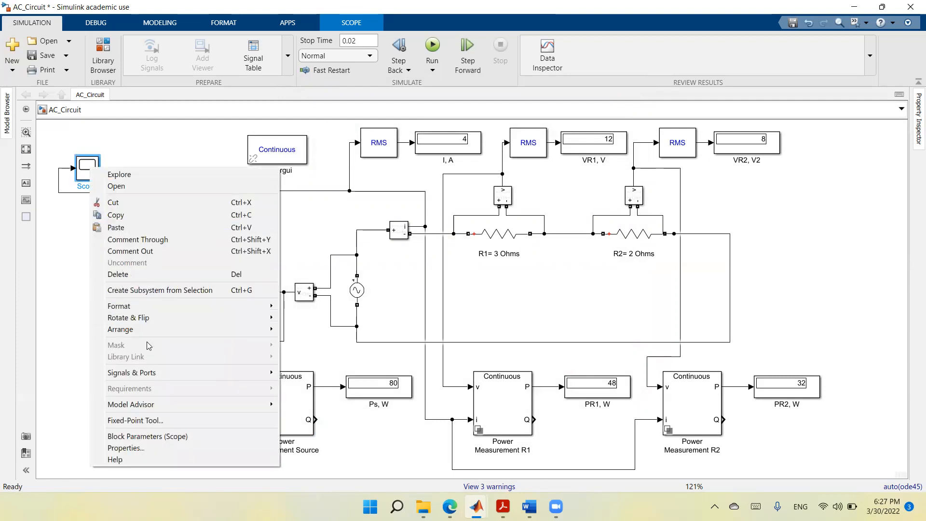
mouse_move(148, 378)
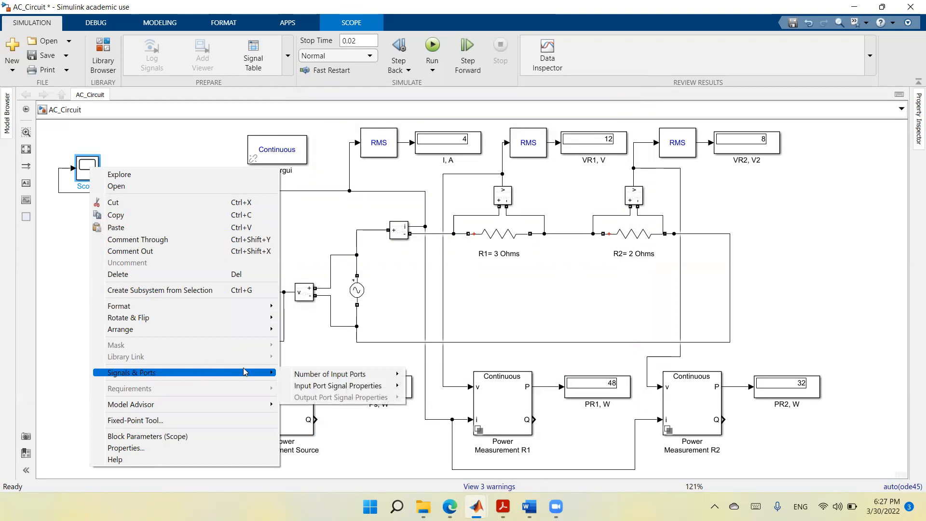
mouse_move(309, 374)
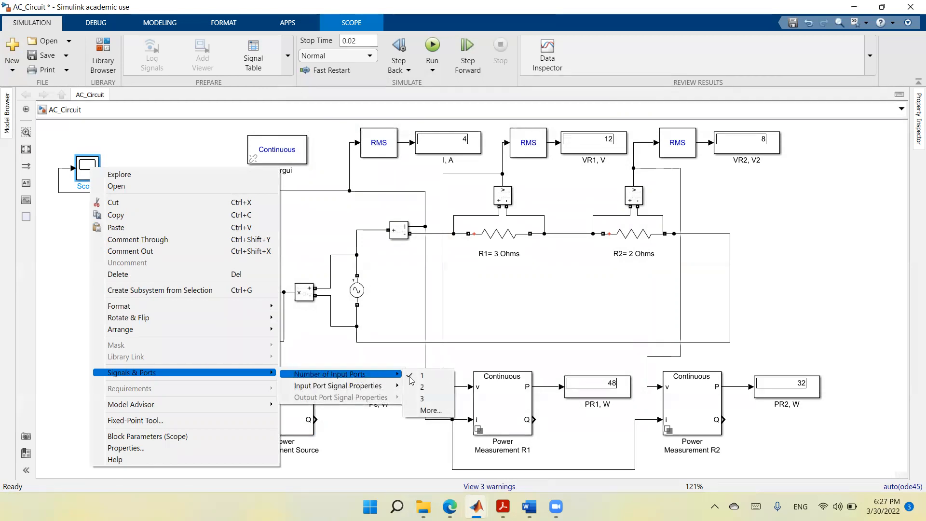
click(423, 387)
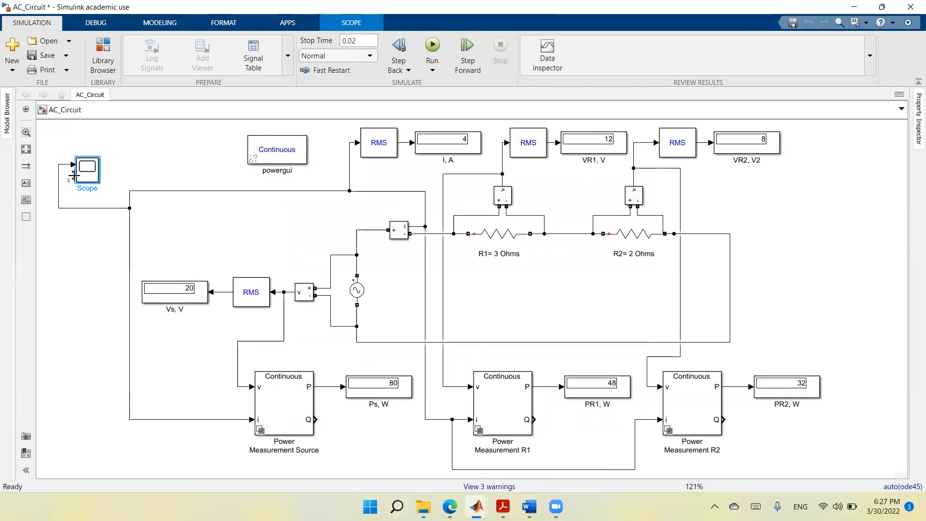
drag(74, 176, 307, 290)
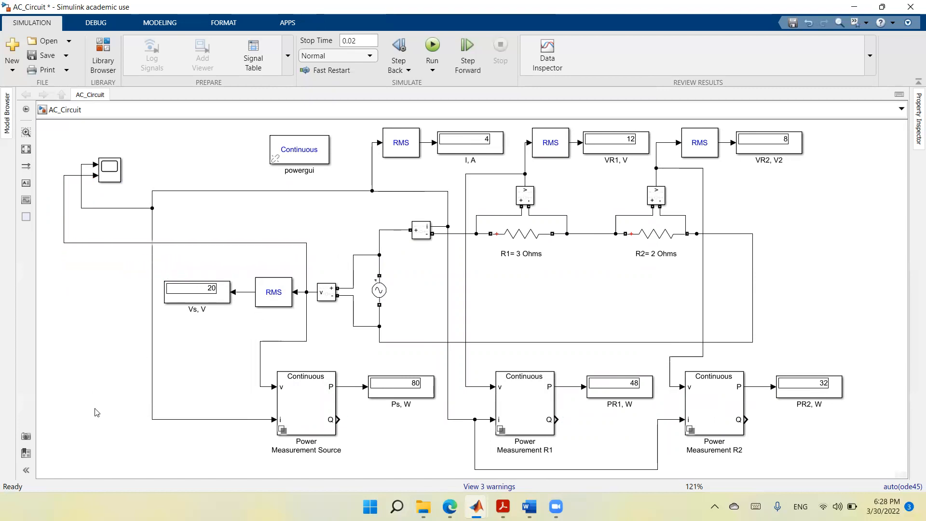
Step: Rerun the simulation and show the current and voltage waveforms in a maximized Scope window with a legend
click(432, 45)
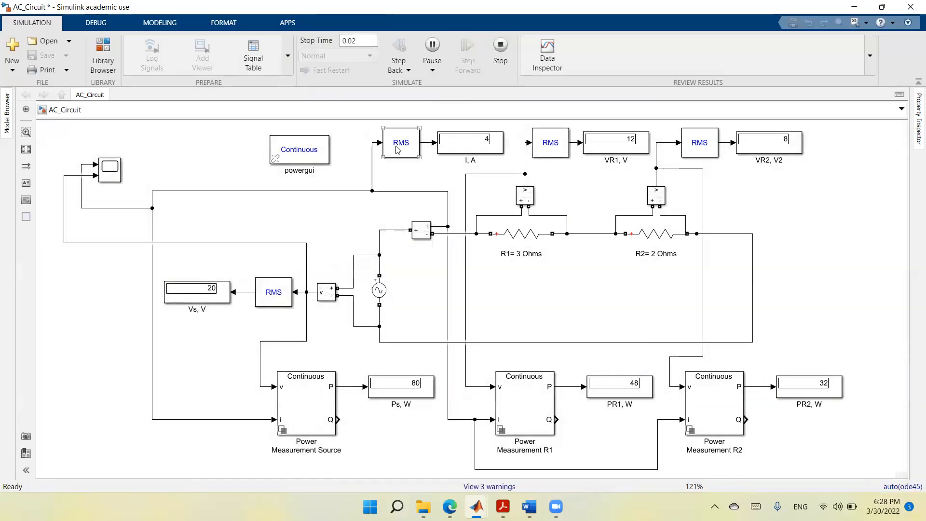
double_click(112, 178)
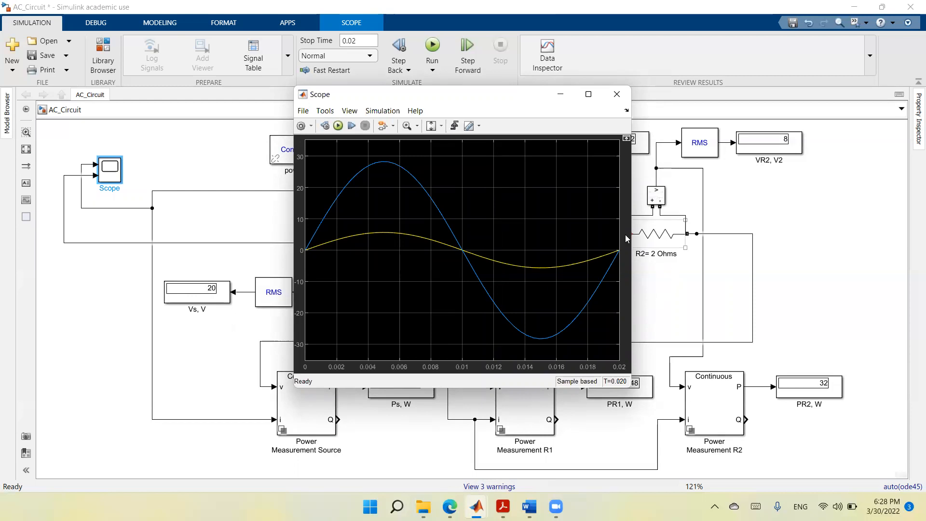
click(589, 95)
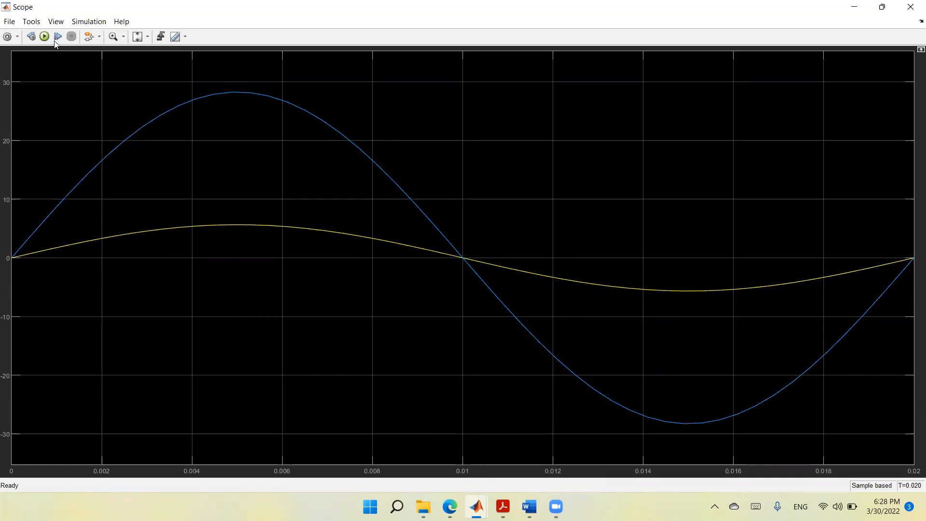
click(55, 23)
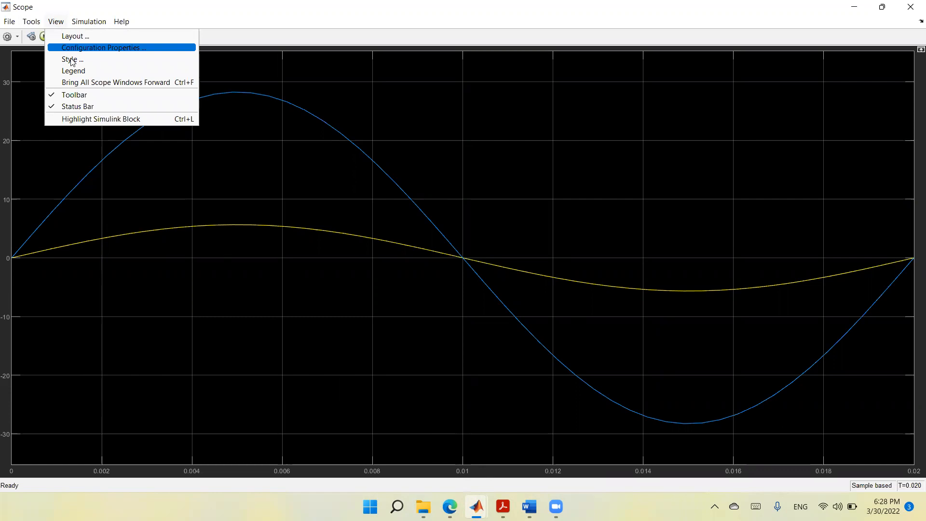
click(70, 75)
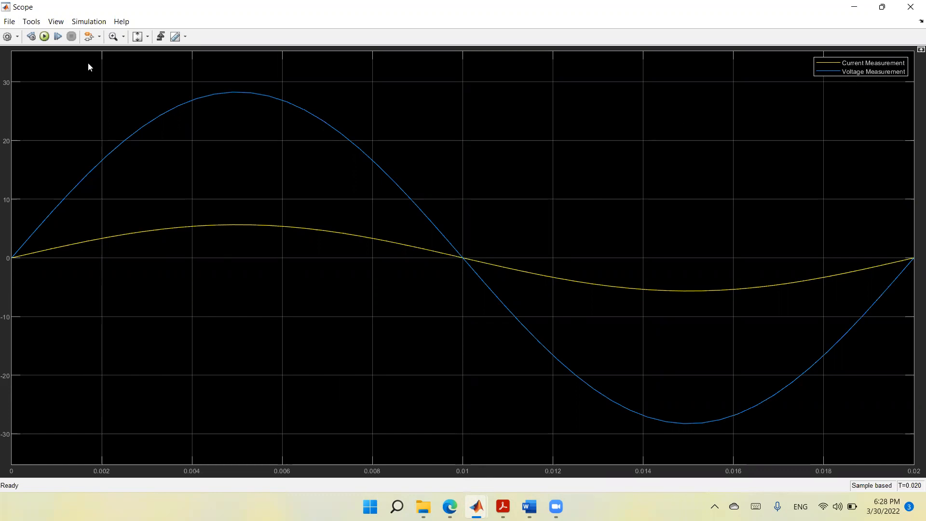
Step: Enable the time-axis label in the Scope's configuration properties and apply the change
click(56, 22)
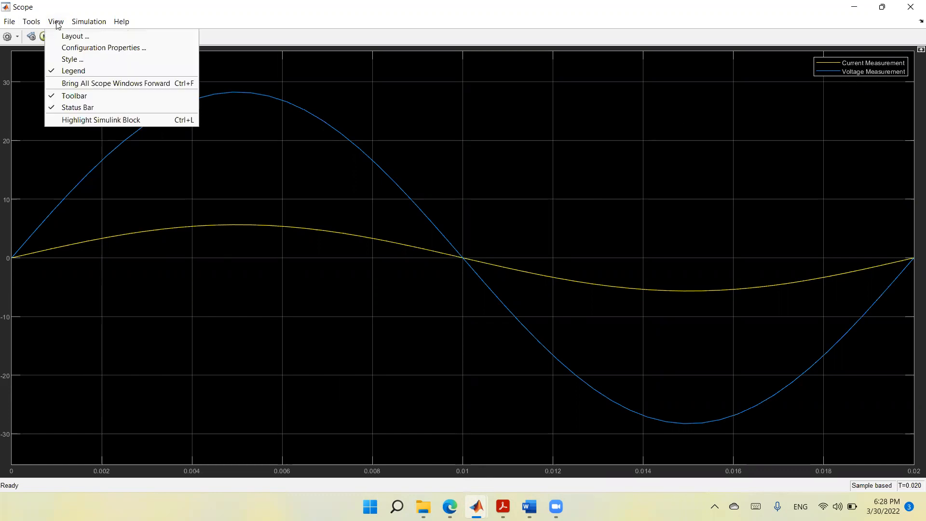
click(64, 50)
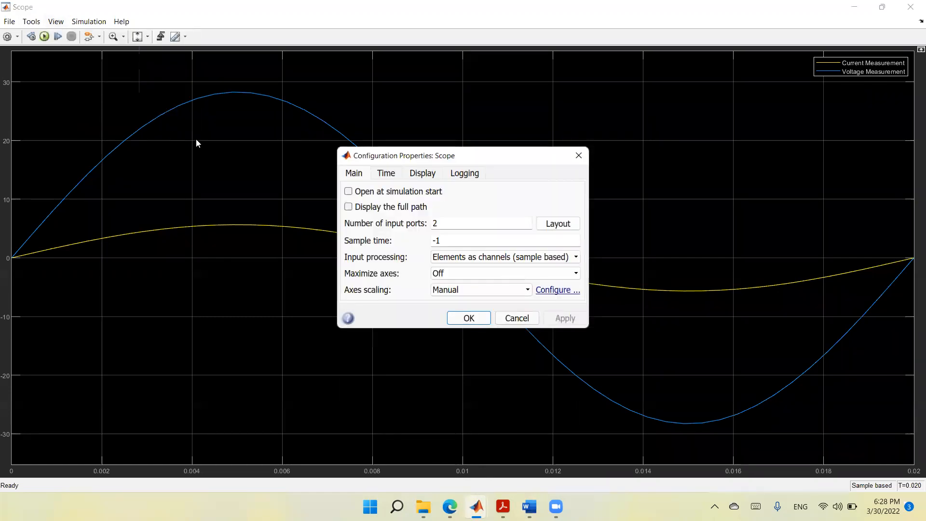
click(393, 174)
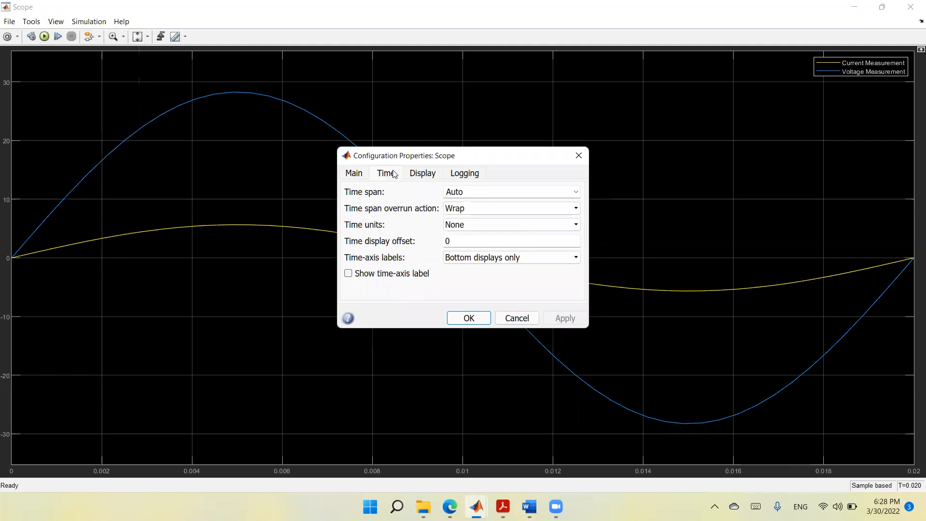
click(349, 274)
click(555, 323)
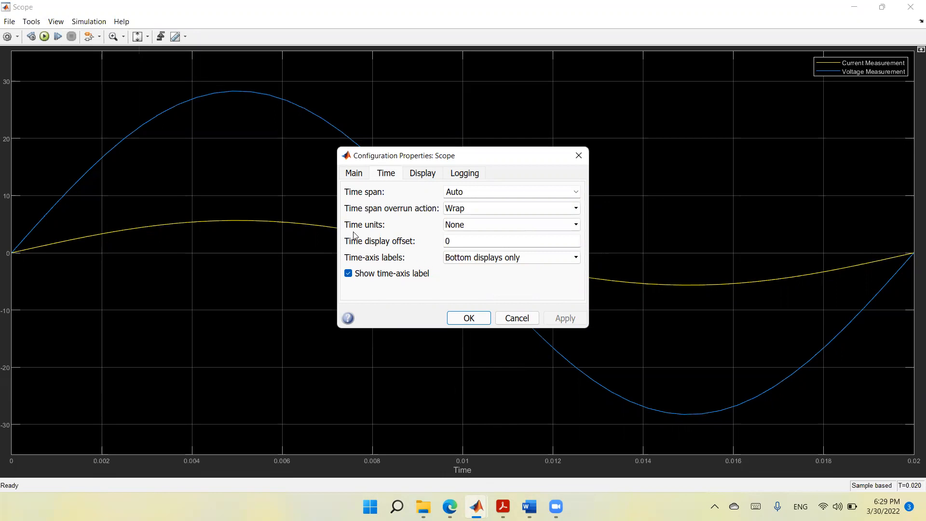
Step: Set the Scope display's Y-label to "Vs, V and I, A" and close the configuration properties
click(427, 176)
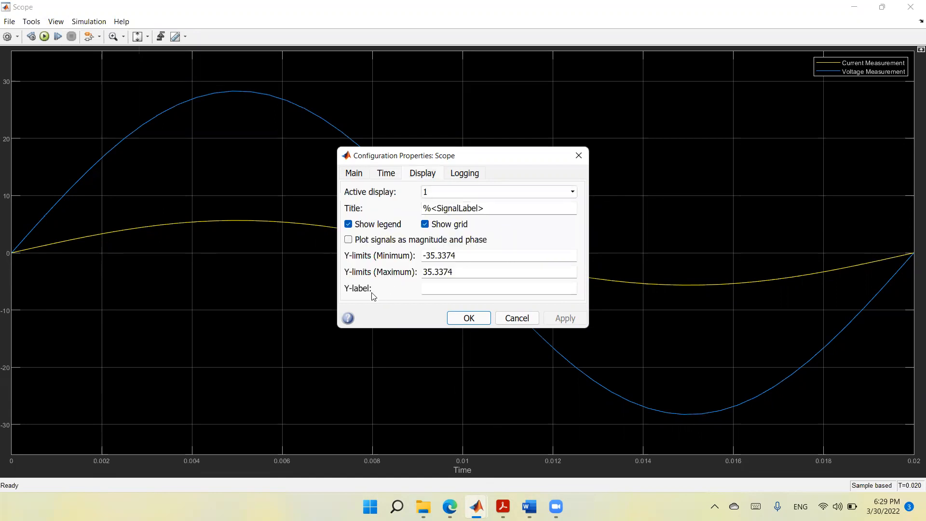
click(432, 290)
text(V)
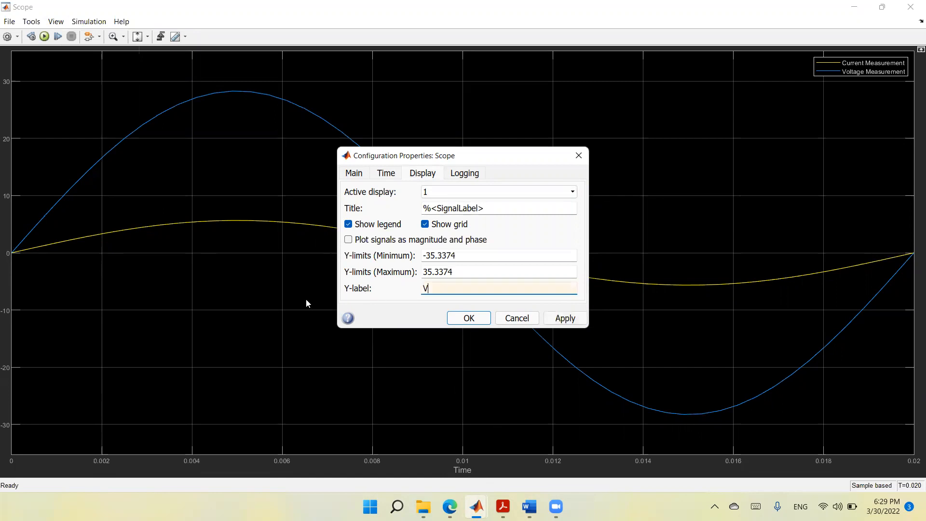
text(s, V and I, A)
click(565, 318)
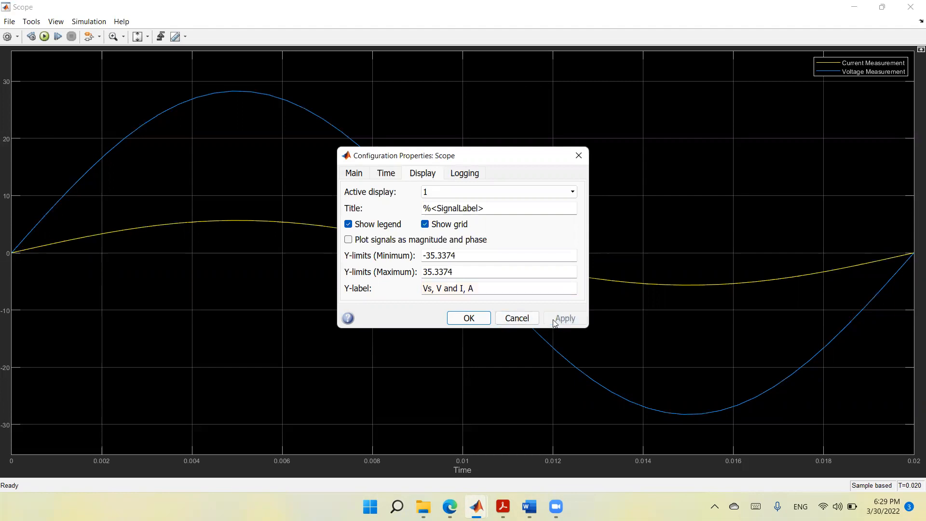
click(469, 318)
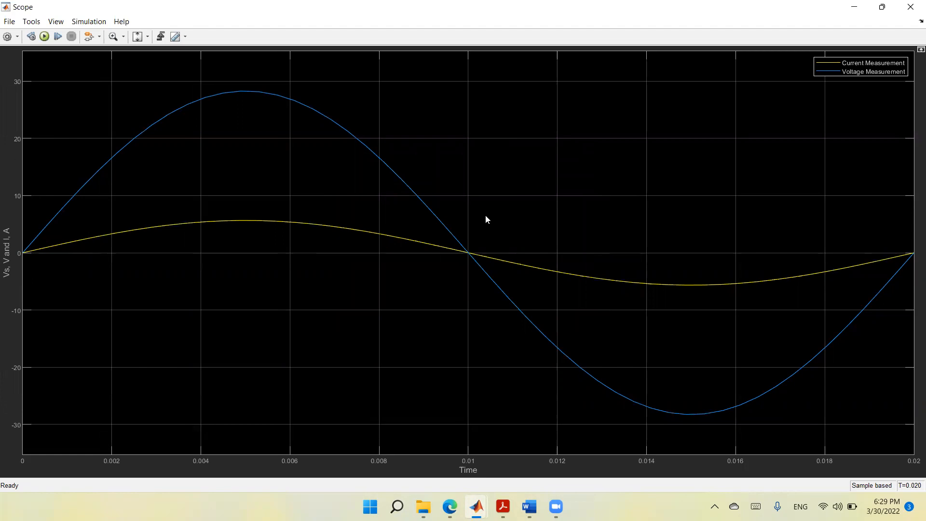
Step: Hide and restore the voltage waveform and the current waveform one at a time to view each signal alone
click(831, 74)
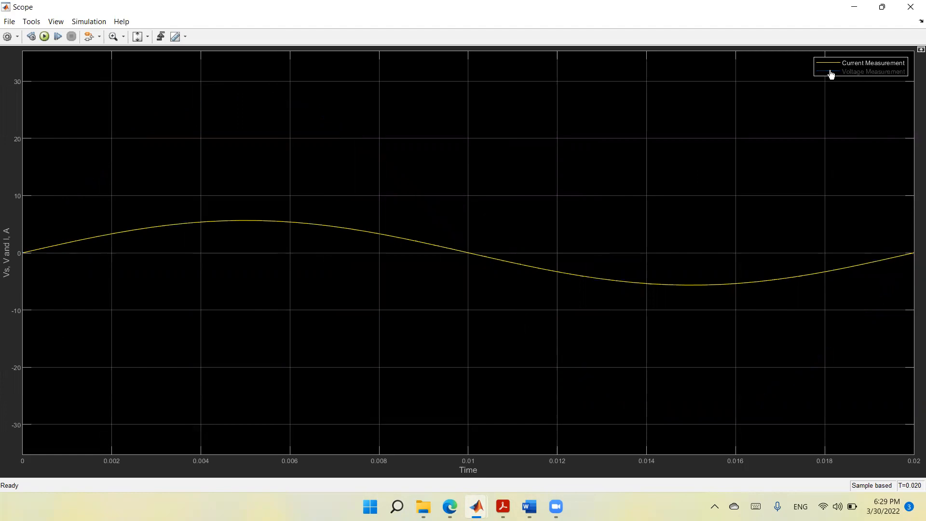
click(832, 74)
click(834, 65)
click(834, 65)
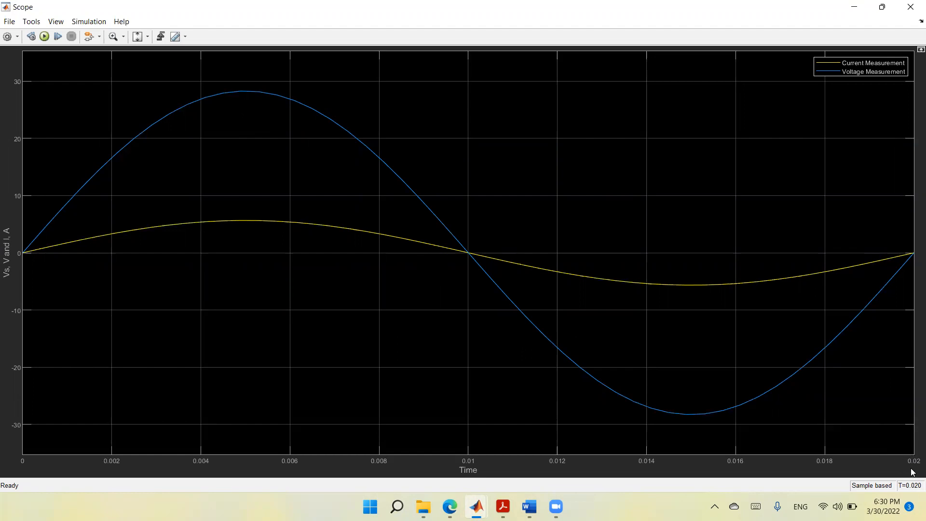
Step: Restore the Scope window from full screen and move it just below the powergui block, clear of the RMS displays
click(882, 7)
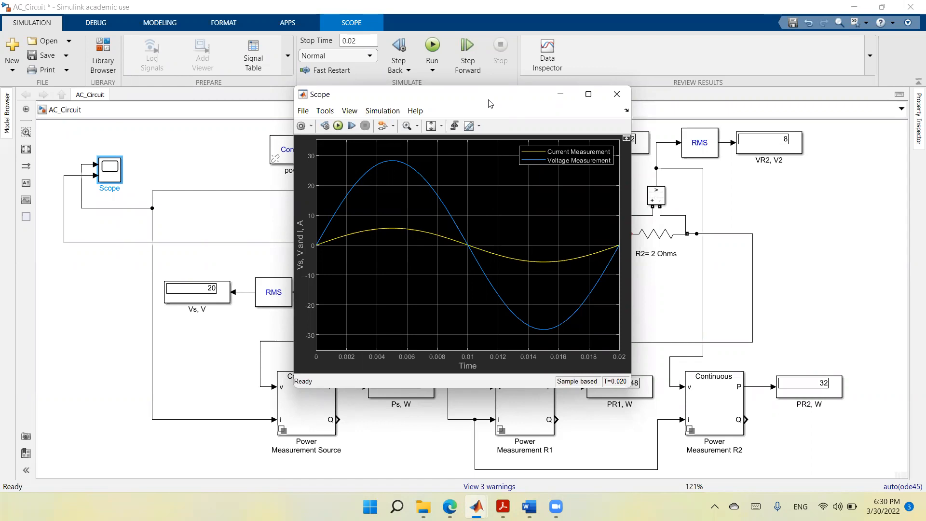
drag(489, 103, 321, 187)
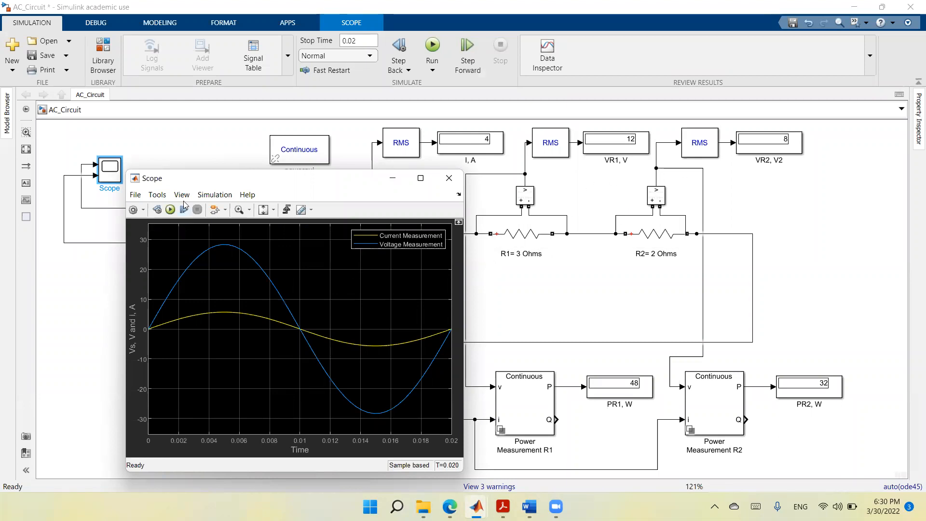
Step: Try 3 input ports on the Scope, and set the number of input ports back to 2
click(157, 195)
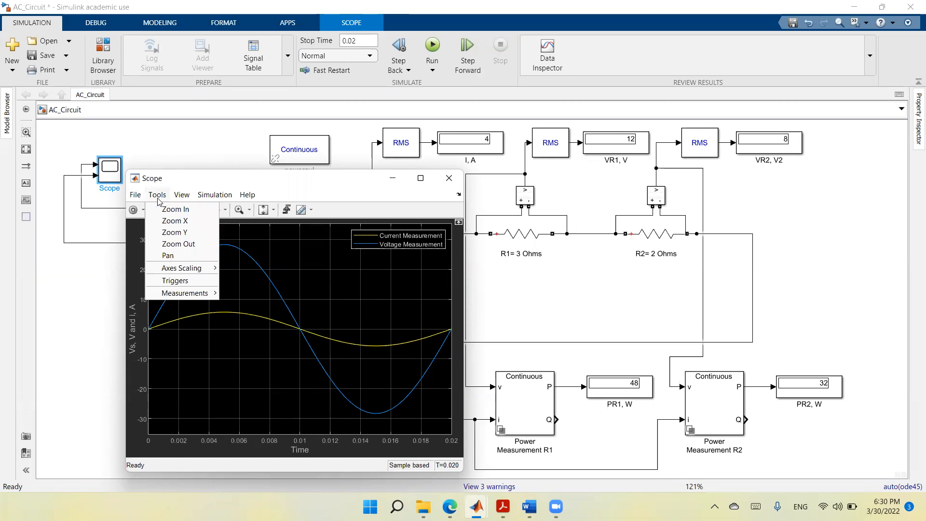
mouse_move(136, 198)
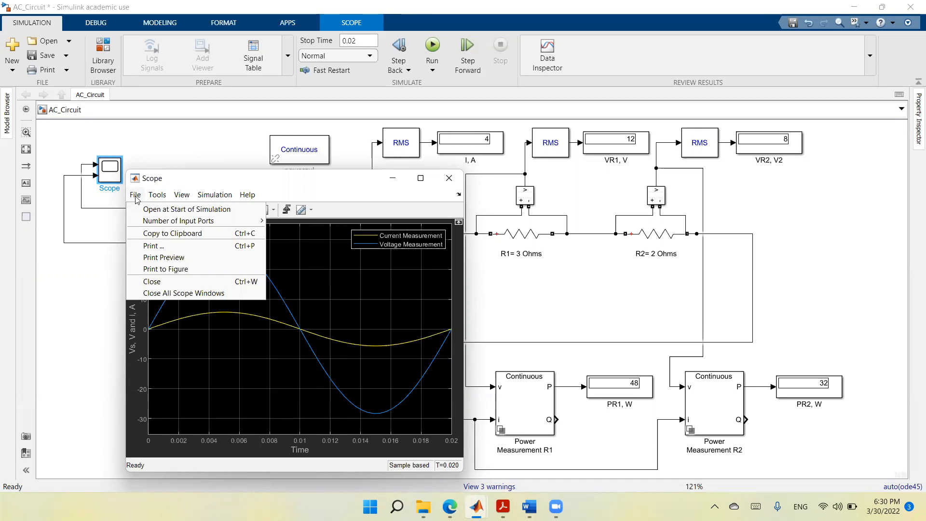
mouse_move(149, 223)
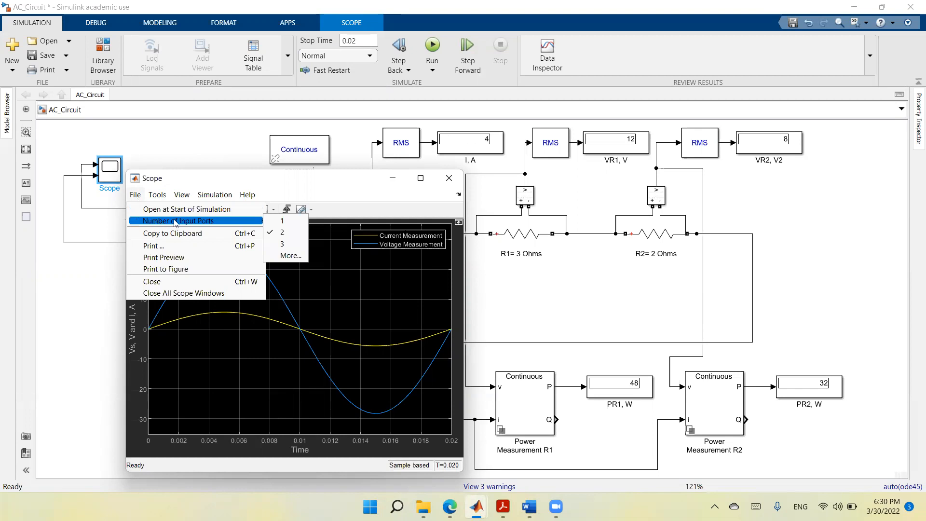
click(289, 244)
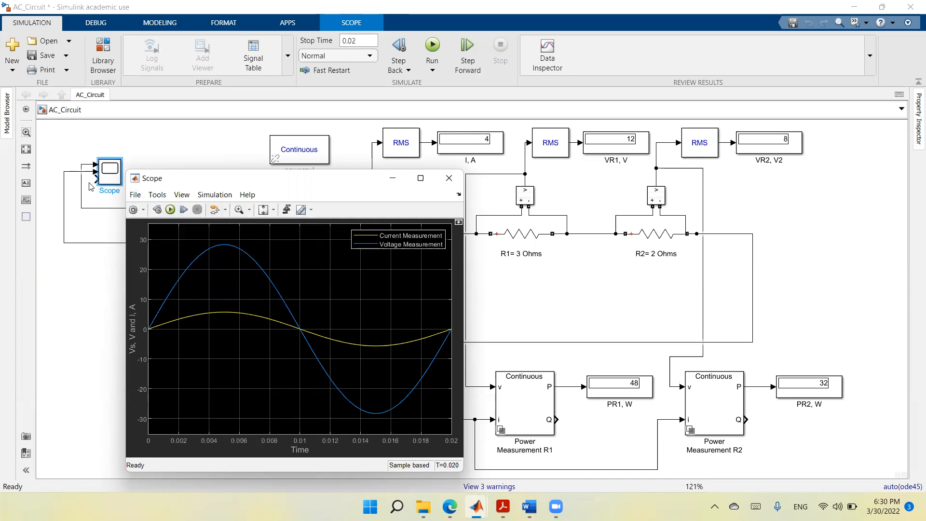
click(136, 198)
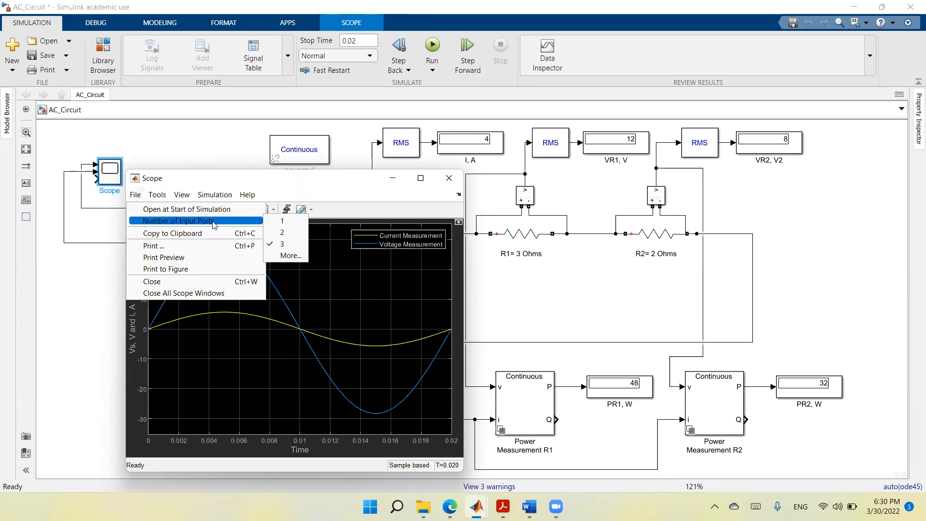
click(282, 233)
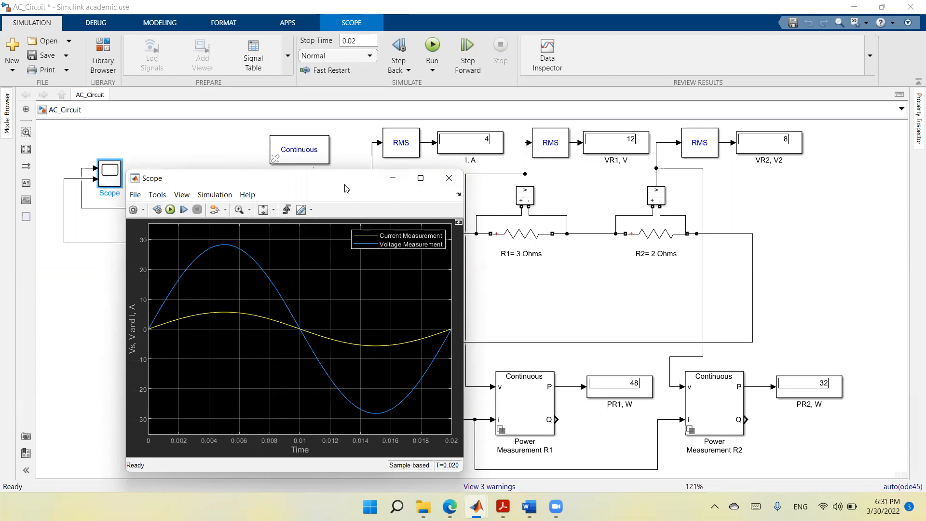
Step: Move the Scope window slightly down to uncover the powergui label and switch focus to the AC_Circuit model window
mouse_move(352, 187)
mouse_down()
mouse_move(345, 176)
mouse_move(359, 200)
mouse_move(346, 203)
mouse_up()
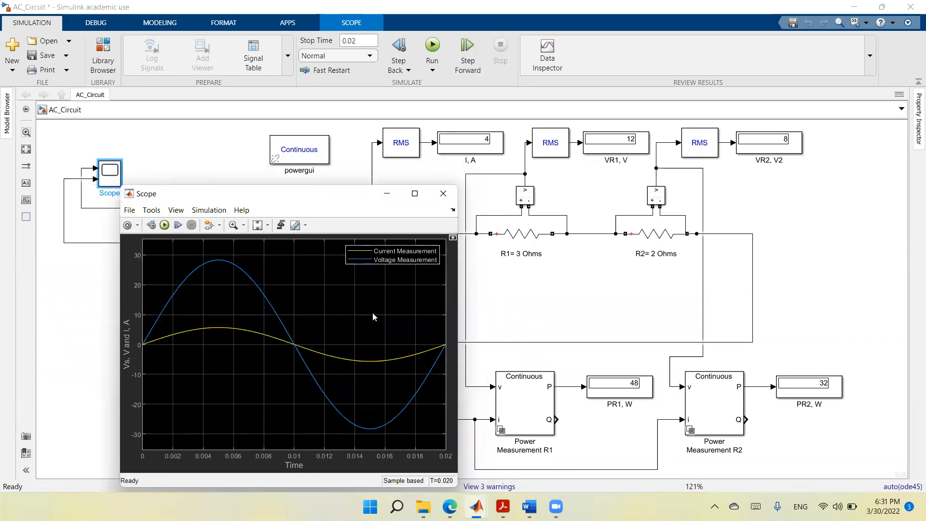
click(770, 26)
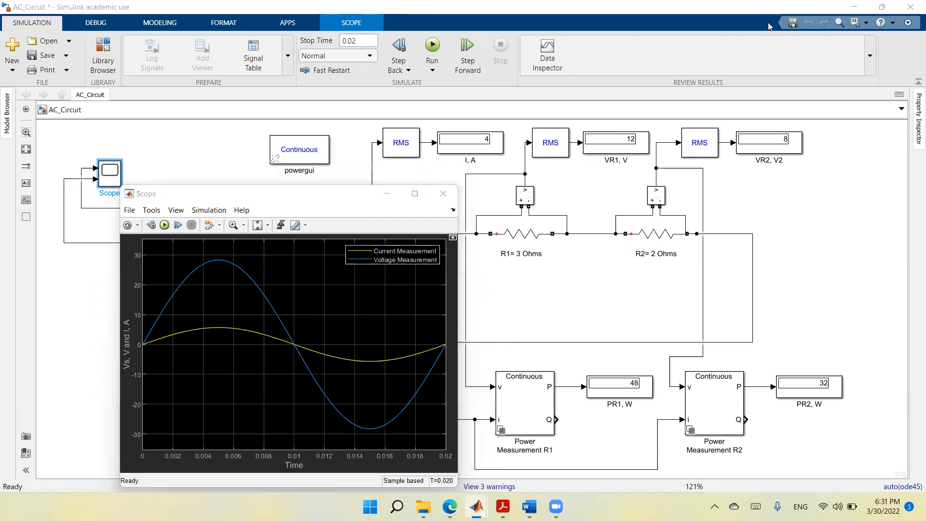